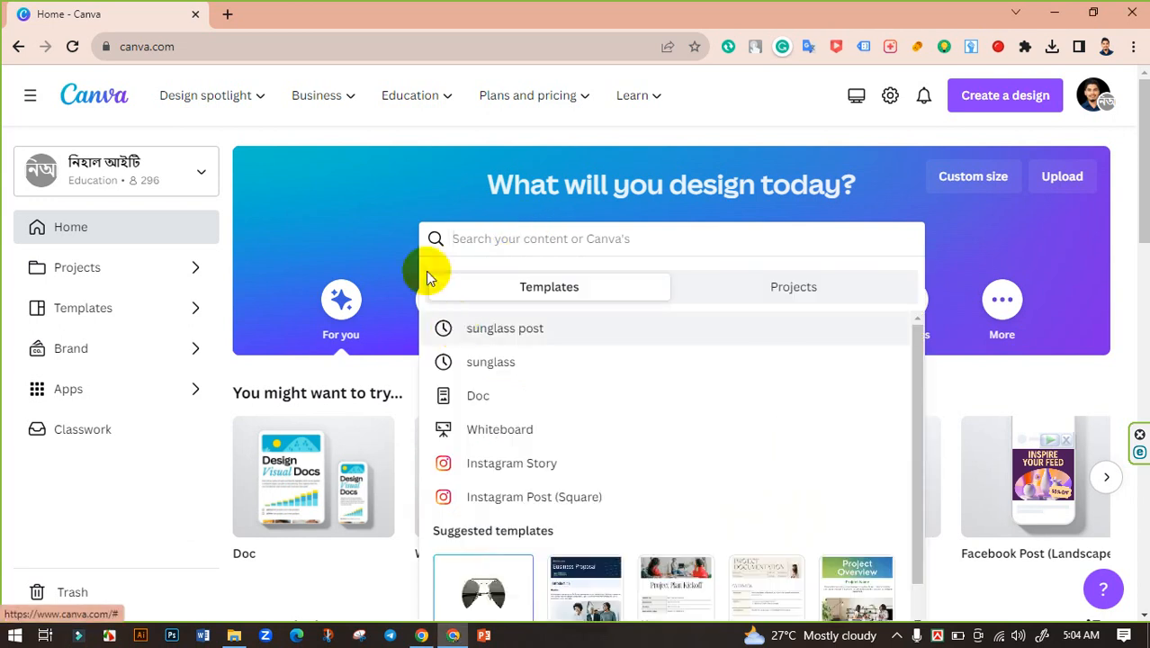
Search the templates for "sunglass post" and look through the resulting designs.
{"action": "left_click", "coordinate": [513, 326]}
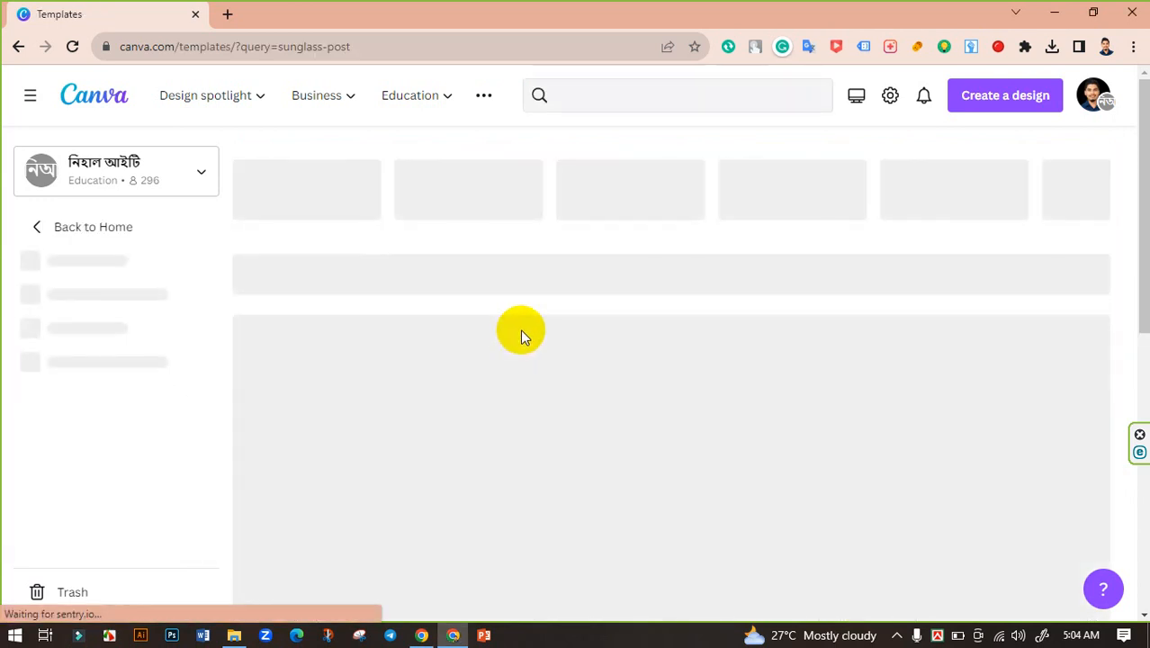
{"action": "scroll", "coordinate": [722, 366], "scroll_direction": "down", "scroll_amount": 6}
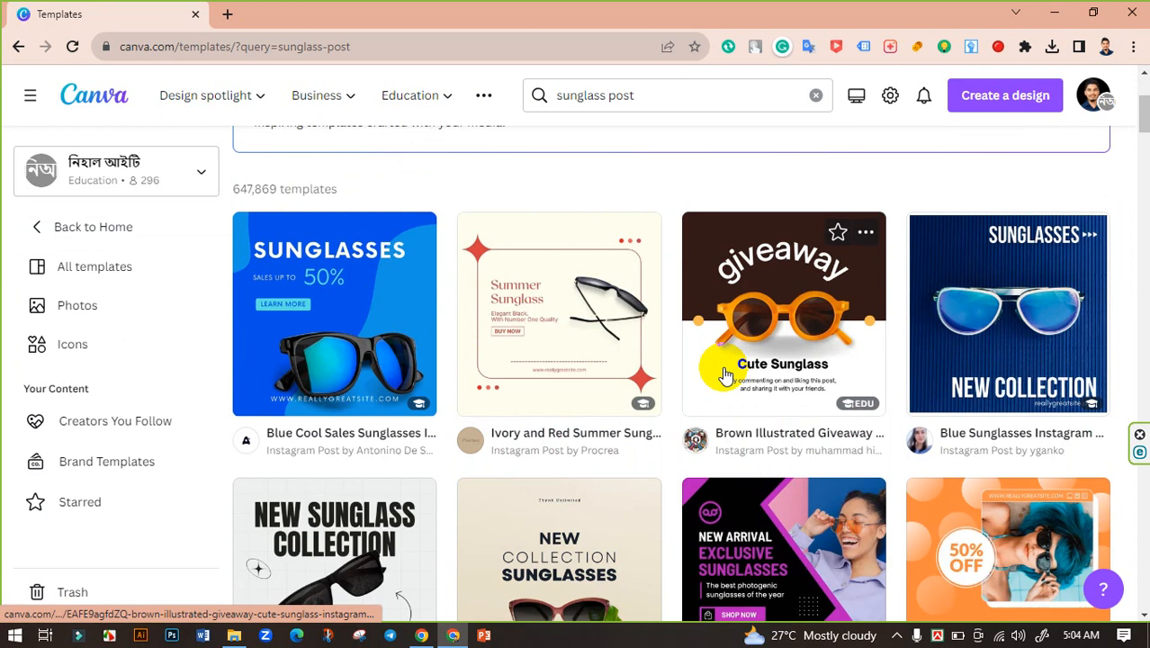
{"action": "scroll", "coordinate": [869, 411], "scroll_direction": "down", "scroll_amount": 3}
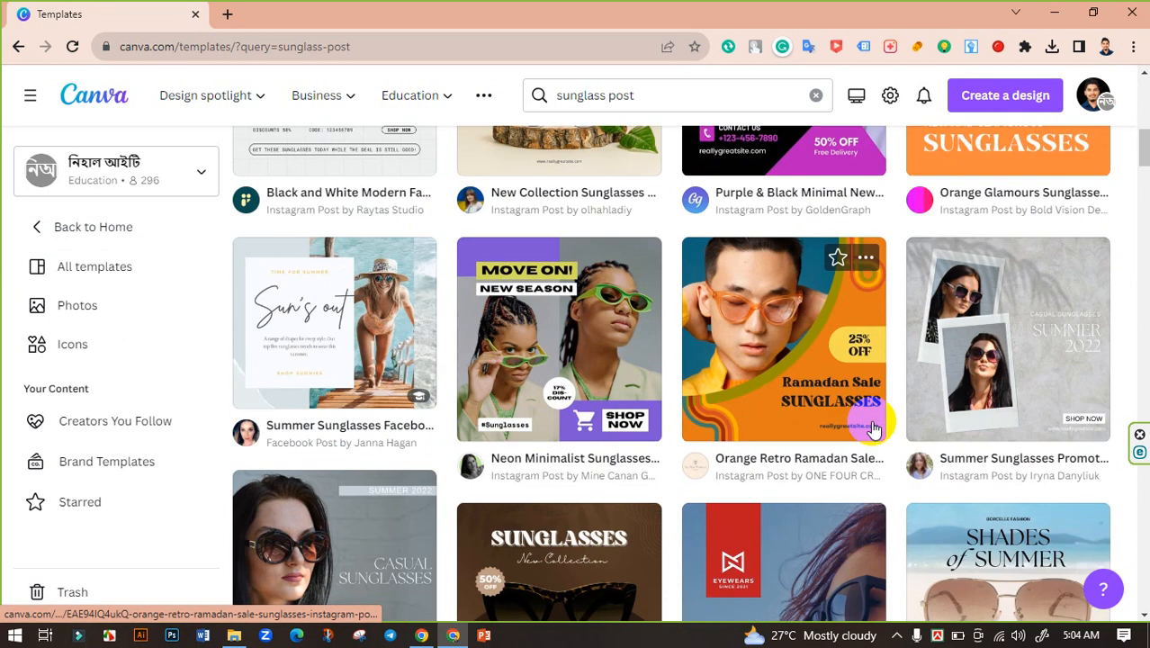
{"action": "scroll", "coordinate": [873, 430], "scroll_direction": "down", "scroll_amount": 3}
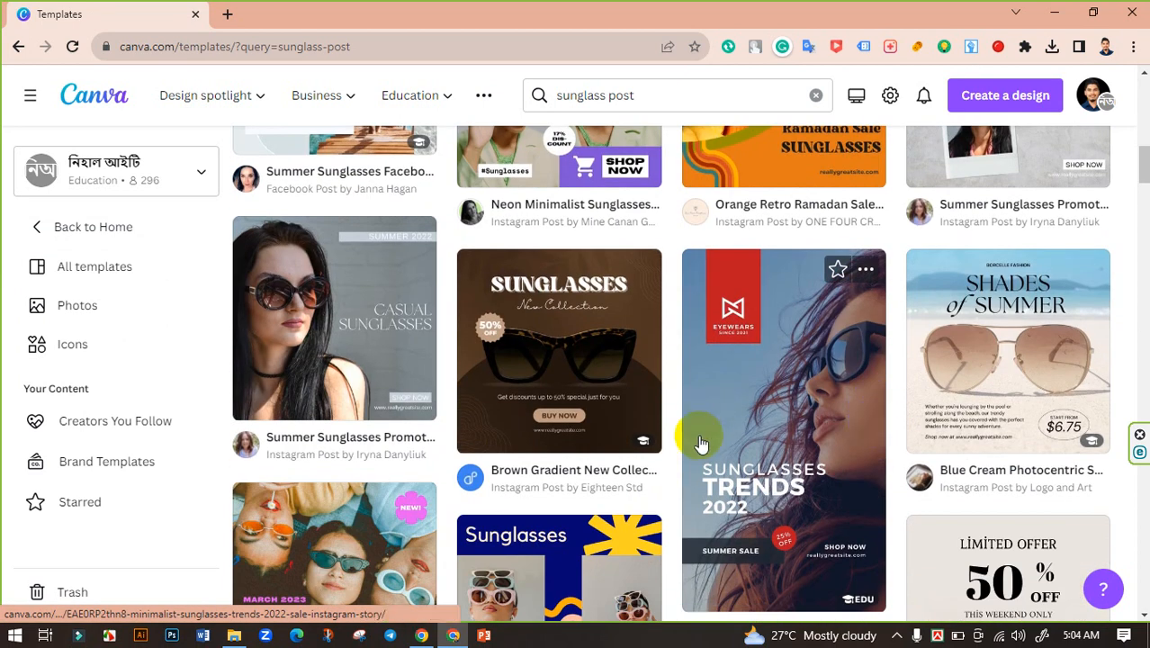
{"action": "scroll", "coordinate": [701, 443], "scroll_direction": "down", "scroll_amount": 8}
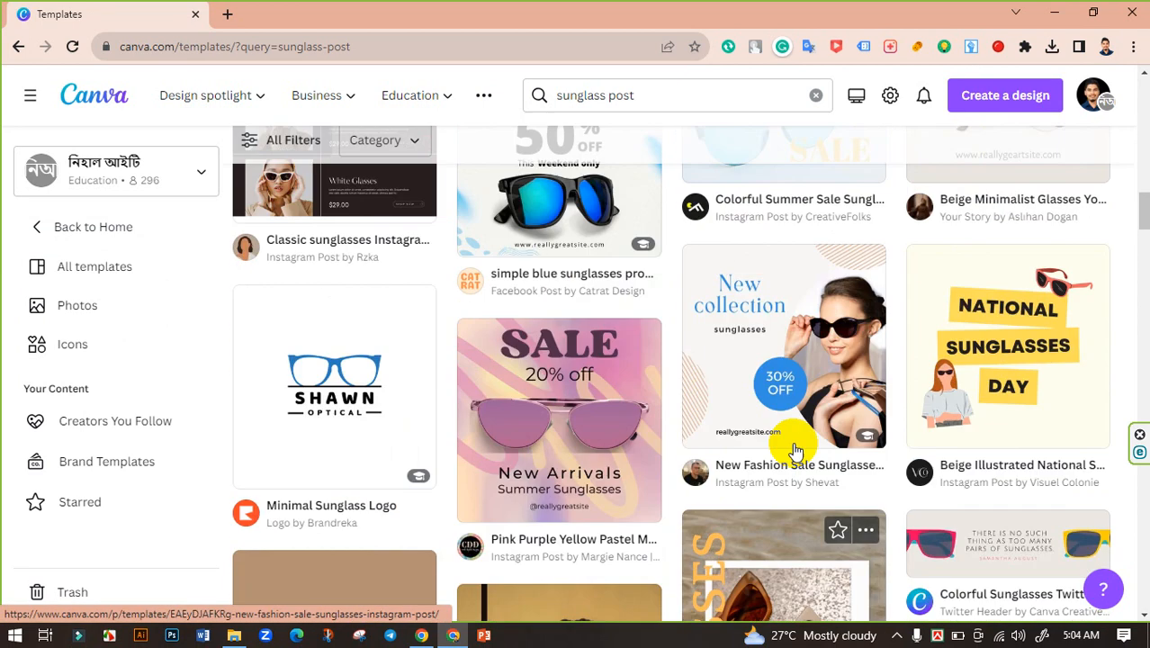
{"action": "scroll", "coordinate": [796, 450], "scroll_direction": "up", "scroll_amount": 1}
Preview the "simple blue sunglasses promotion facebook post" template, look through its similar templates, and close the preview.
{"action": "left_click", "coordinate": [599, 286]}
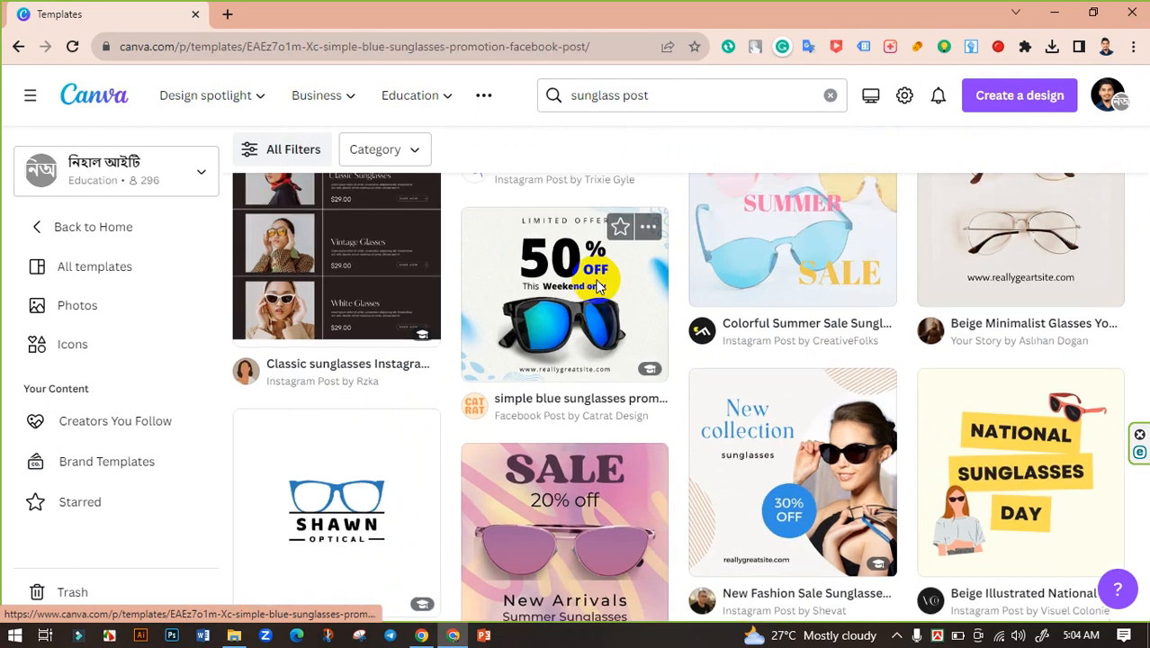
{"action": "scroll", "coordinate": [629, 306], "scroll_direction": "down", "scroll_amount": 3}
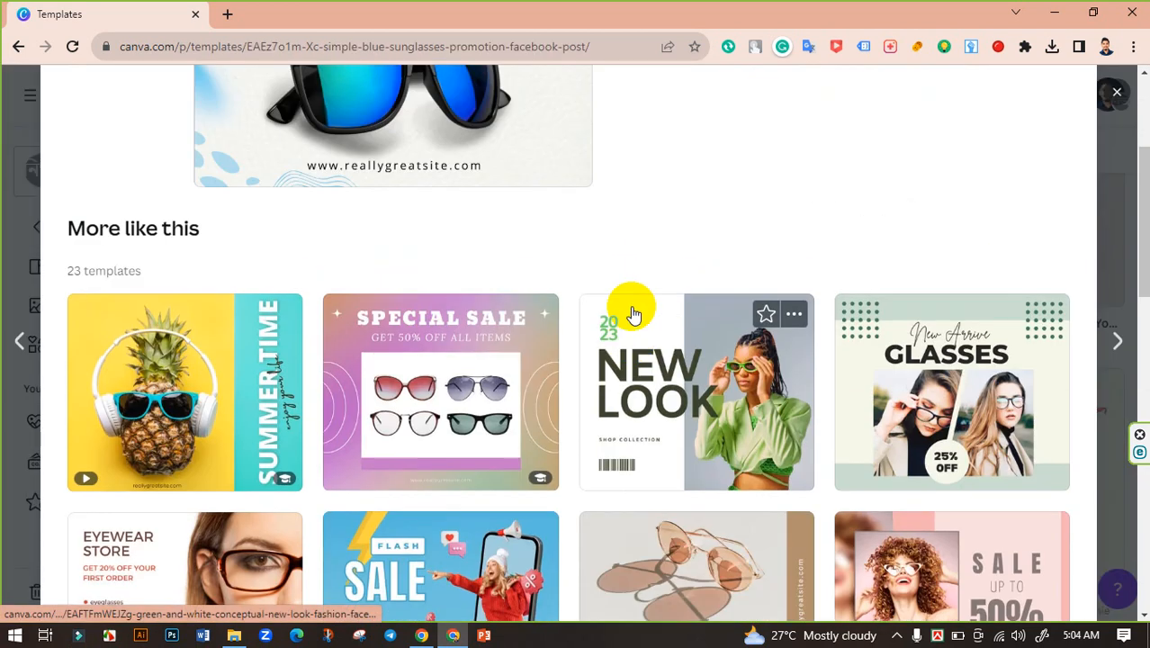
{"action": "scroll", "coordinate": [634, 314], "scroll_direction": "down", "scroll_amount": 4}
{"action": "scroll", "coordinate": [634, 352], "scroll_direction": "down", "scroll_amount": 3}
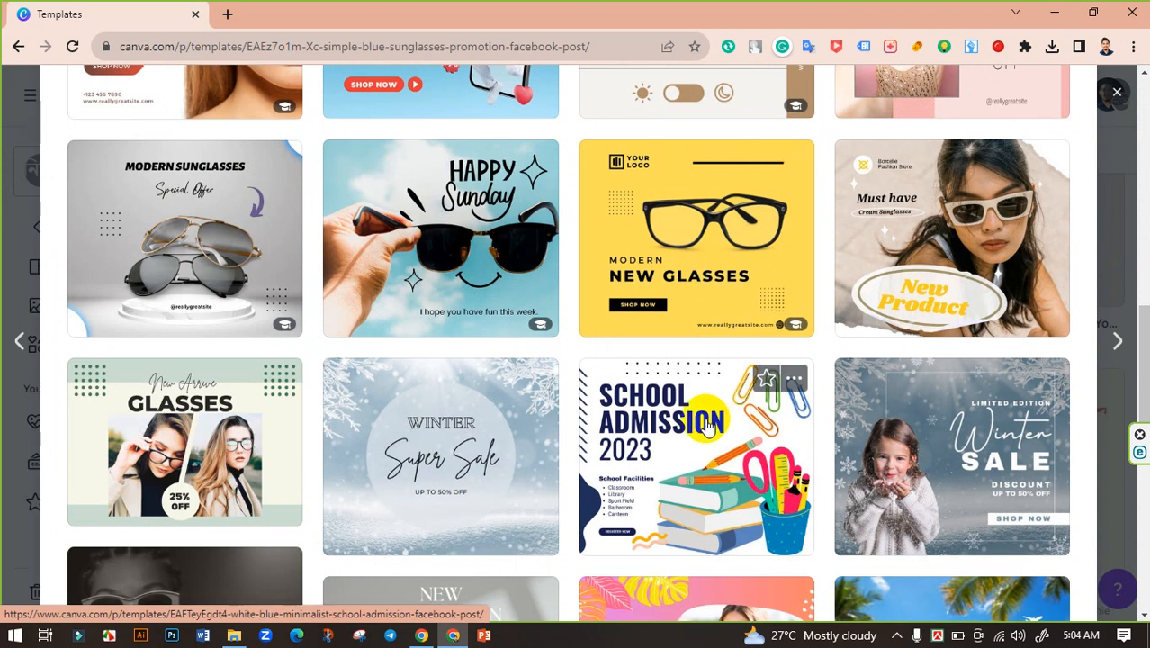
{"action": "scroll", "coordinate": [707, 423], "scroll_direction": "down", "scroll_amount": 2}
{"action": "scroll", "coordinate": [709, 421], "scroll_direction": "down", "scroll_amount": 4}
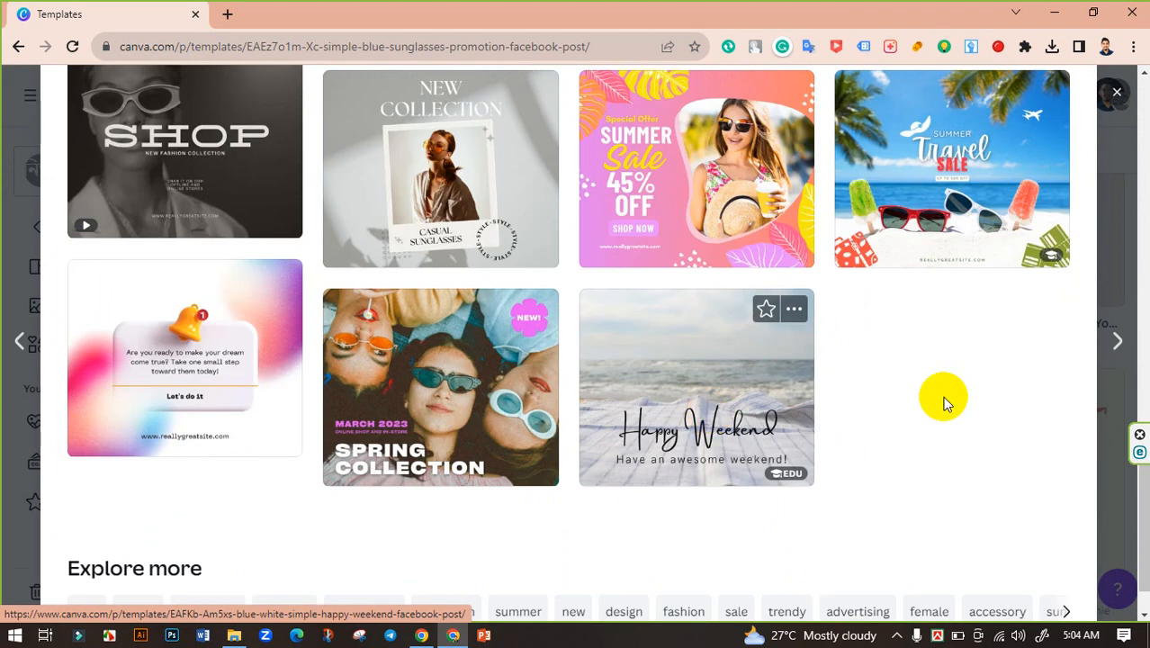
{"action": "scroll", "coordinate": [937, 369], "scroll_direction": "up", "scroll_amount": 12}
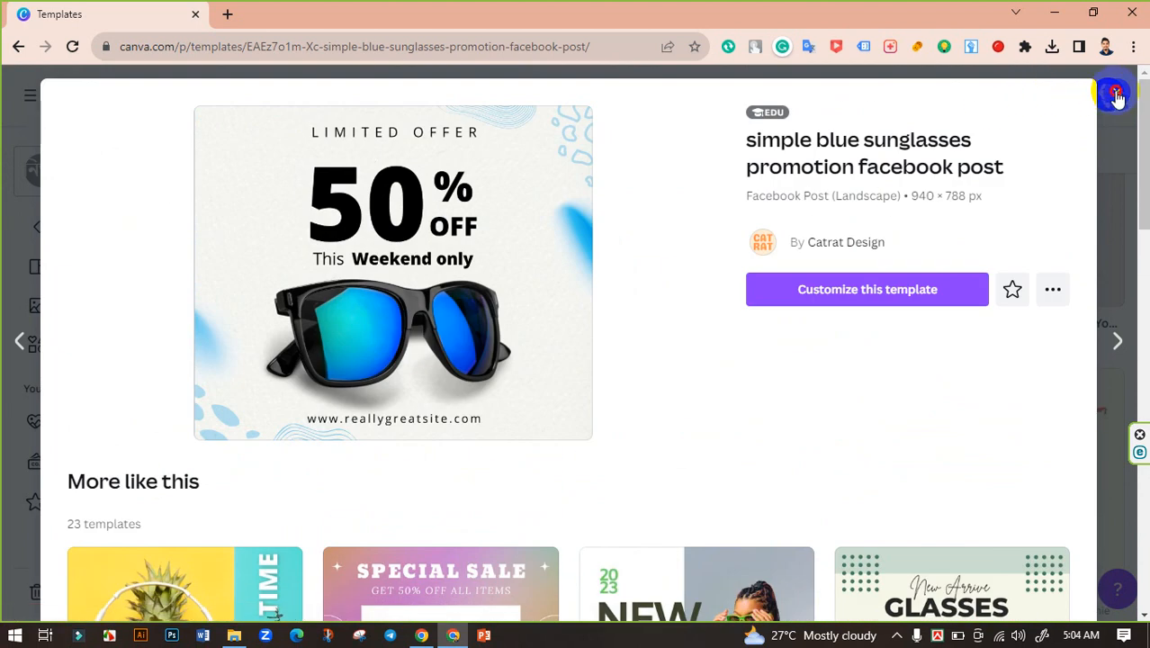
{"action": "left_click", "coordinate": [1115, 95]}
Replace the sunglass search with a template search for "post design".
{"action": "scroll", "coordinate": [666, 313], "scroll_direction": "down", "scroll_amount": 4}
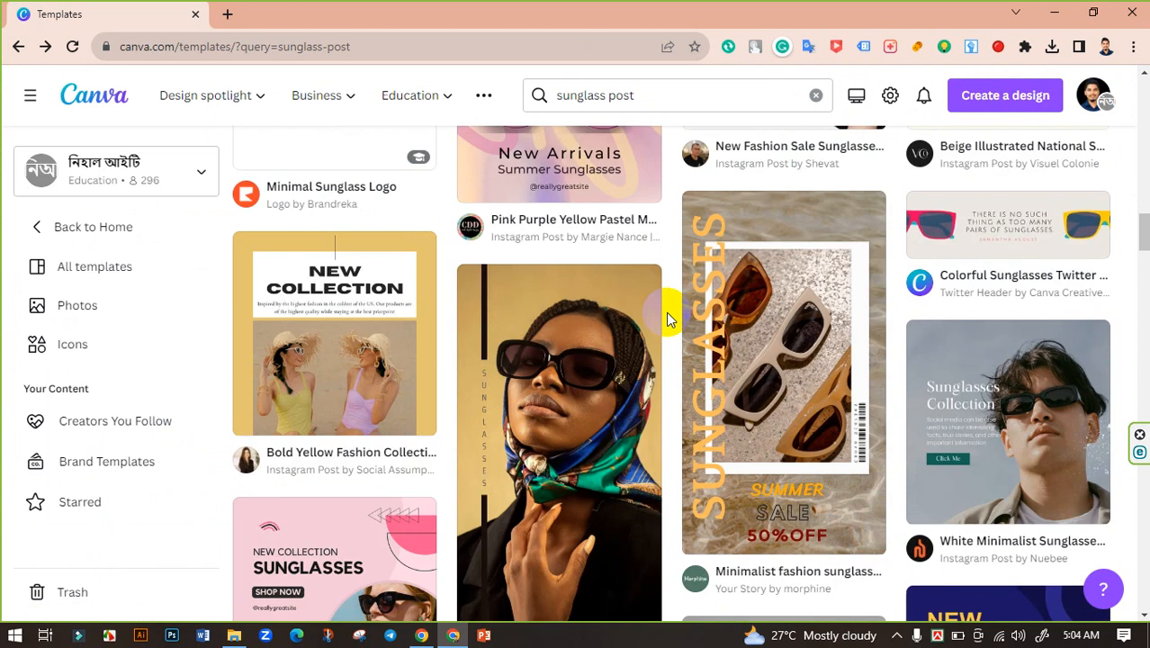
{"action": "scroll", "coordinate": [668, 319], "scroll_direction": "up", "scroll_amount": 5}
{"action": "left_click_drag", "start_coordinate": [607, 96], "coordinate": [516, 115]}
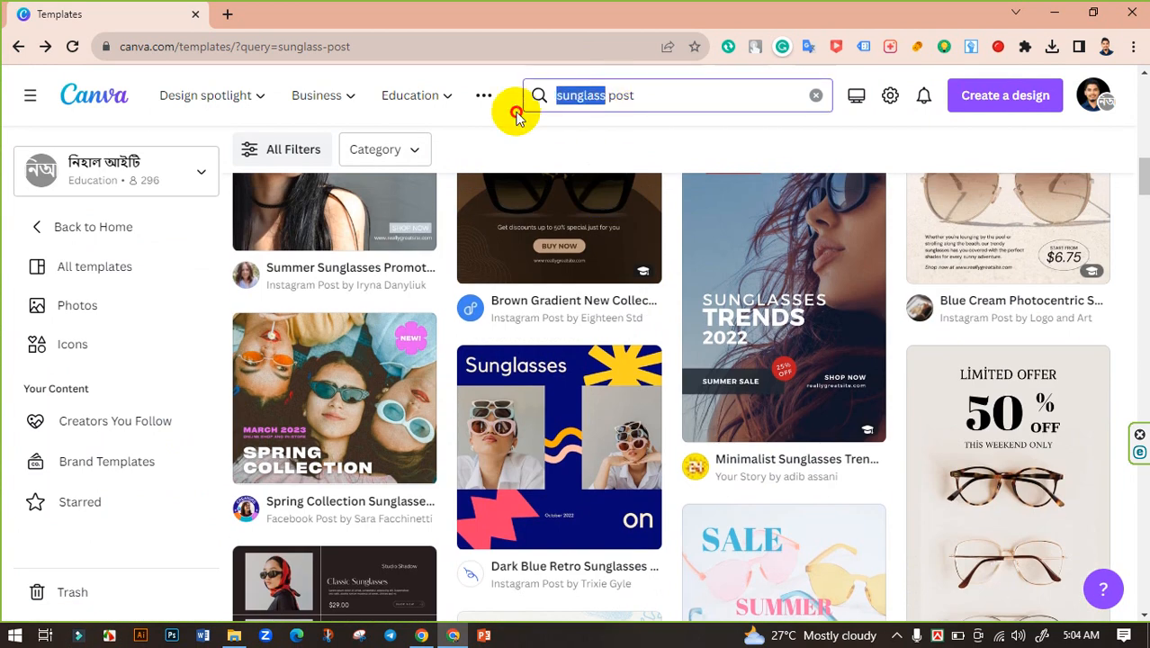
{"action": "key", "text": "BackSpace"}
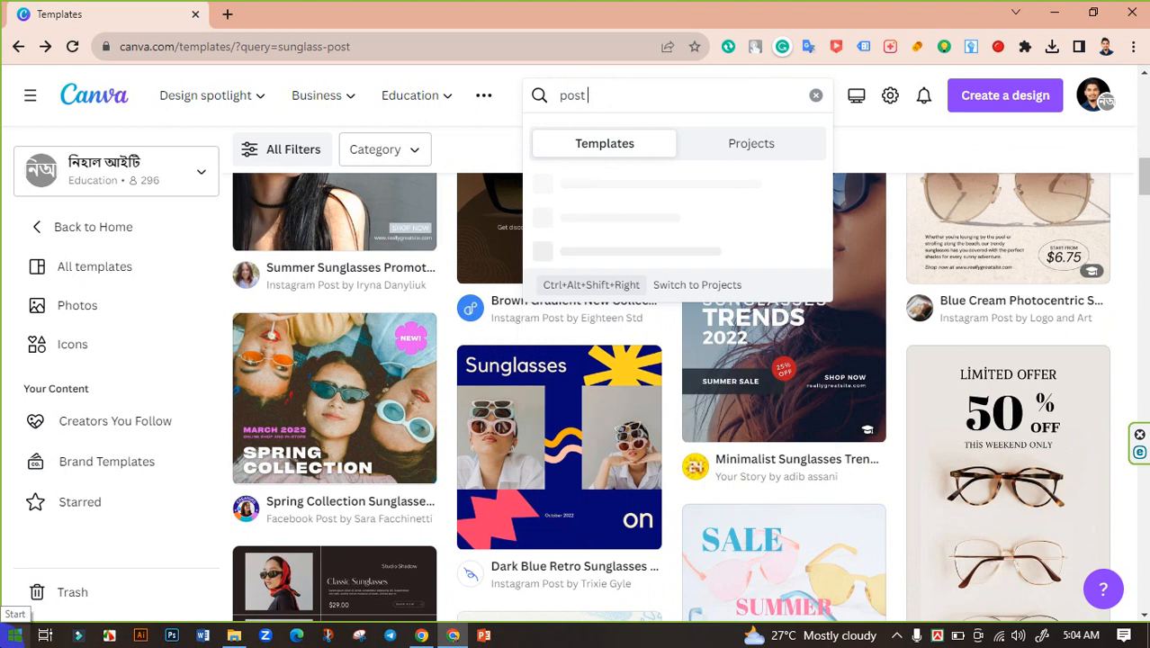
{"action": "type", "text": "design"}
{"action": "key", "text": "Return"}
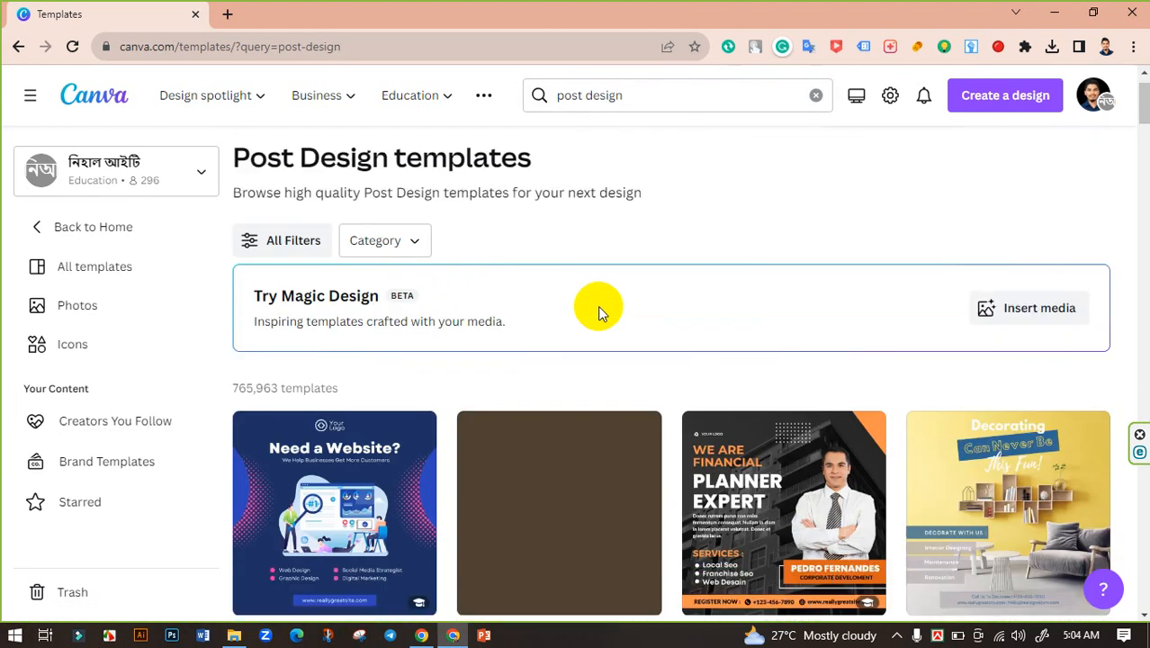
Examine the range of post design templates in the results and return to the start of the list.
{"action": "scroll", "coordinate": [662, 411], "scroll_direction": "down", "scroll_amount": 3}
{"action": "scroll", "coordinate": [667, 417], "scroll_direction": "down", "scroll_amount": 6}
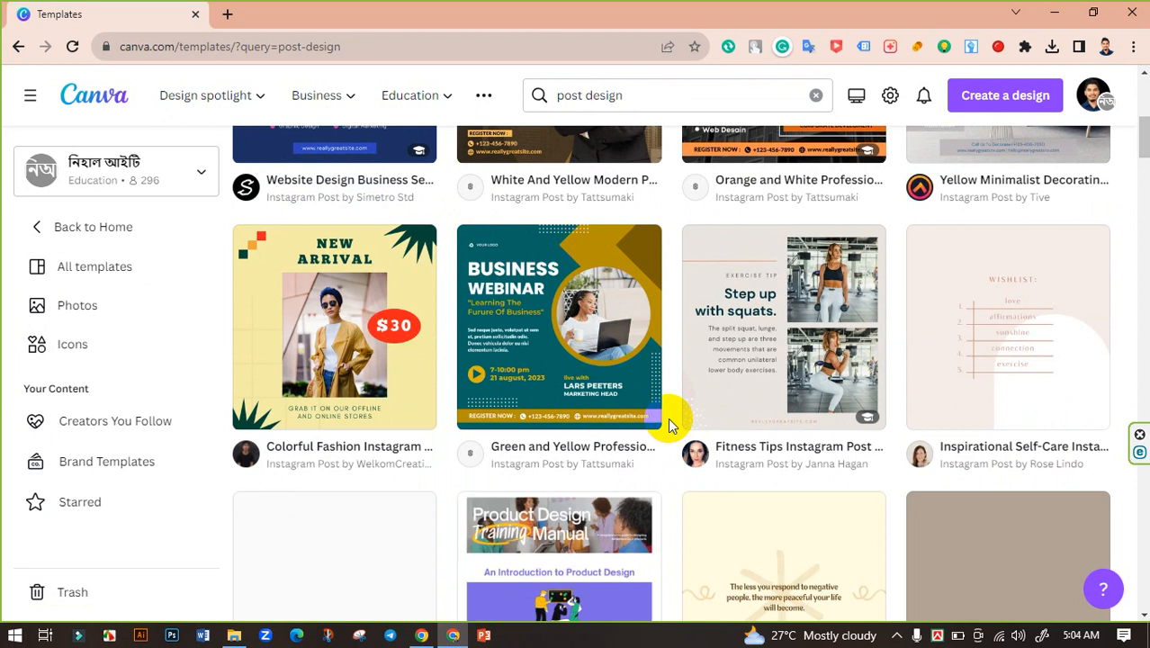
{"action": "scroll", "coordinate": [669, 425], "scroll_direction": "down", "scroll_amount": 10}
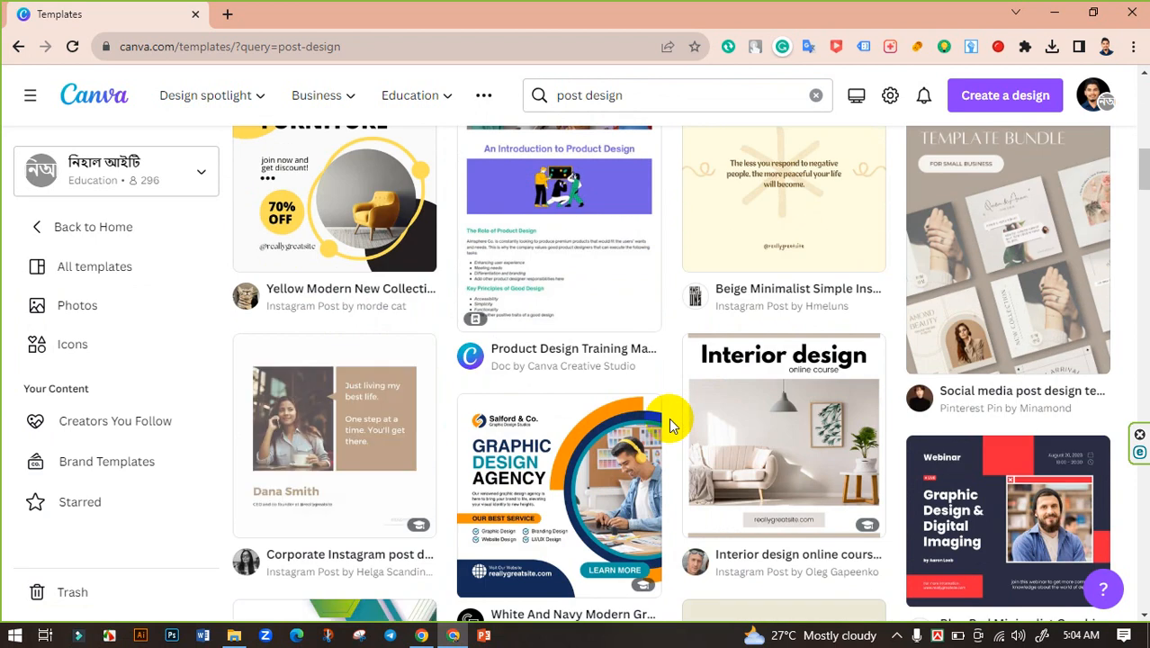
{"action": "scroll", "coordinate": [672, 415], "scroll_direction": "down", "scroll_amount": 3}
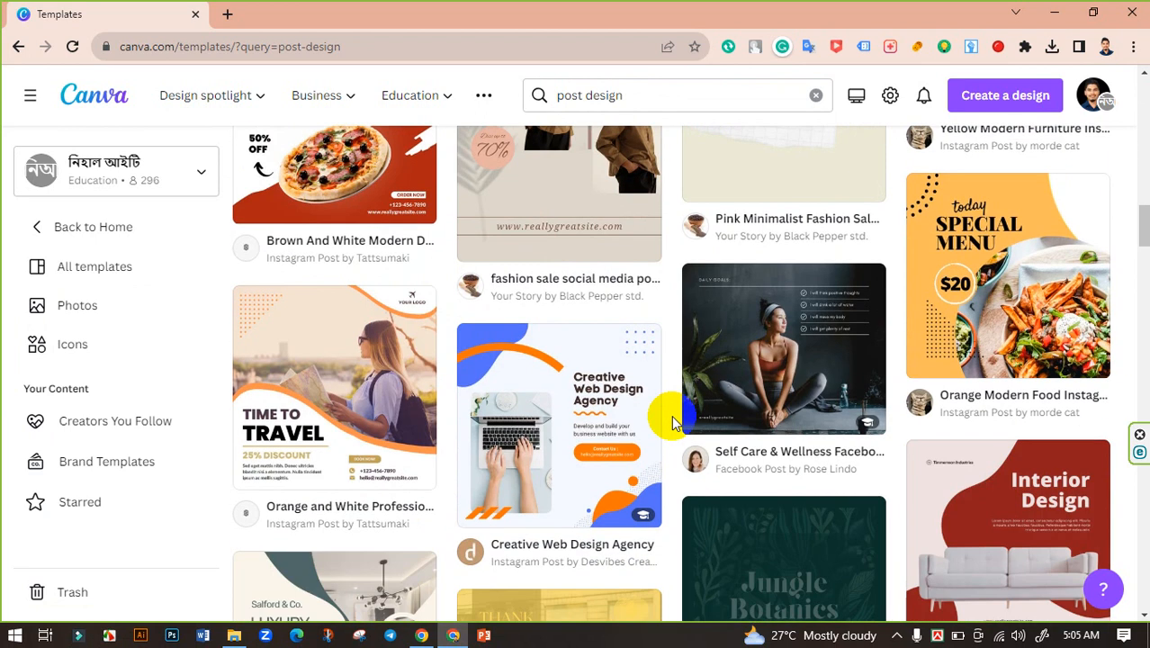
{"action": "scroll", "coordinate": [672, 415], "scroll_direction": "down", "scroll_amount": 3}
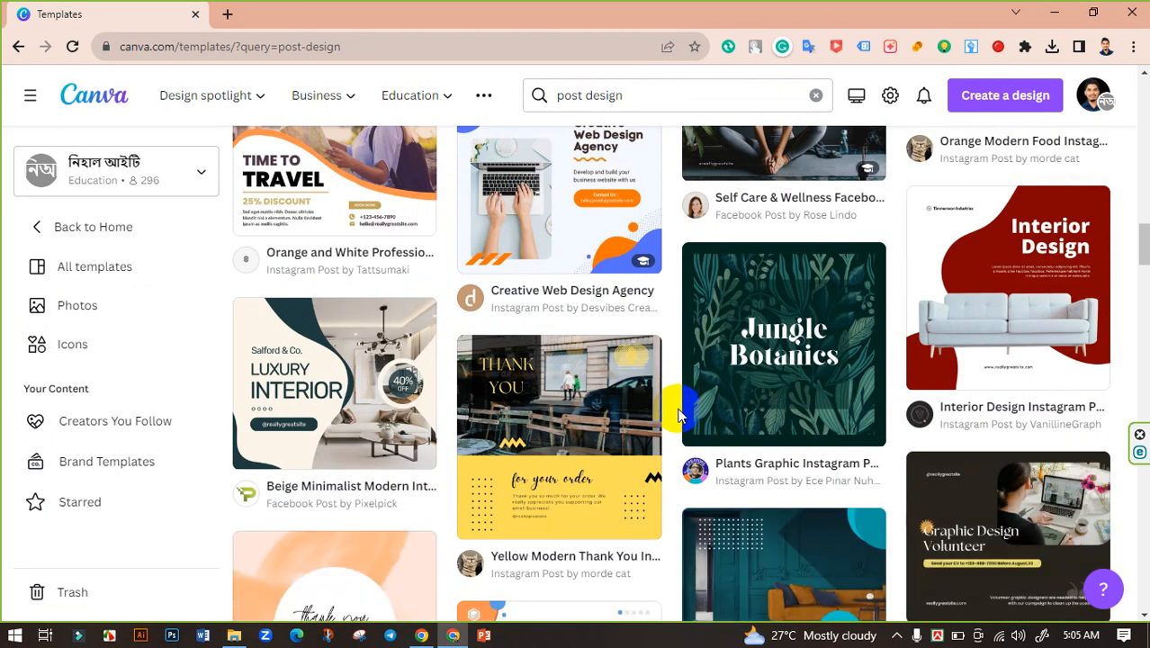
{"action": "scroll", "coordinate": [679, 412], "scroll_direction": "down", "scroll_amount": 5}
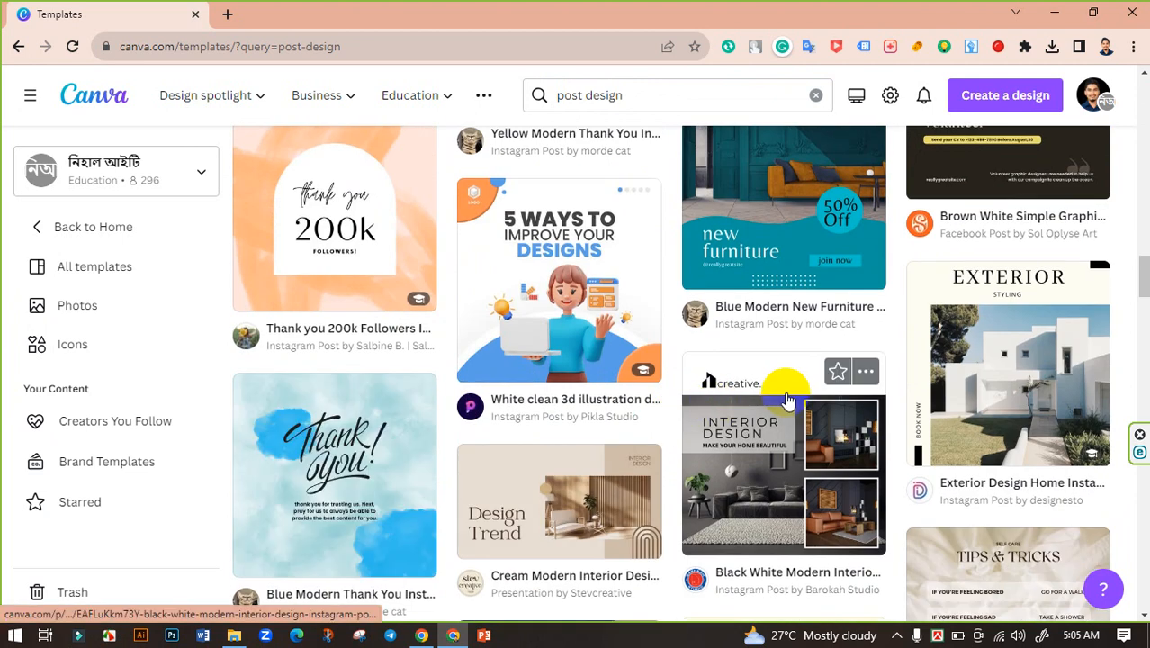
{"action": "scroll", "coordinate": [785, 400], "scroll_direction": "down", "scroll_amount": 9}
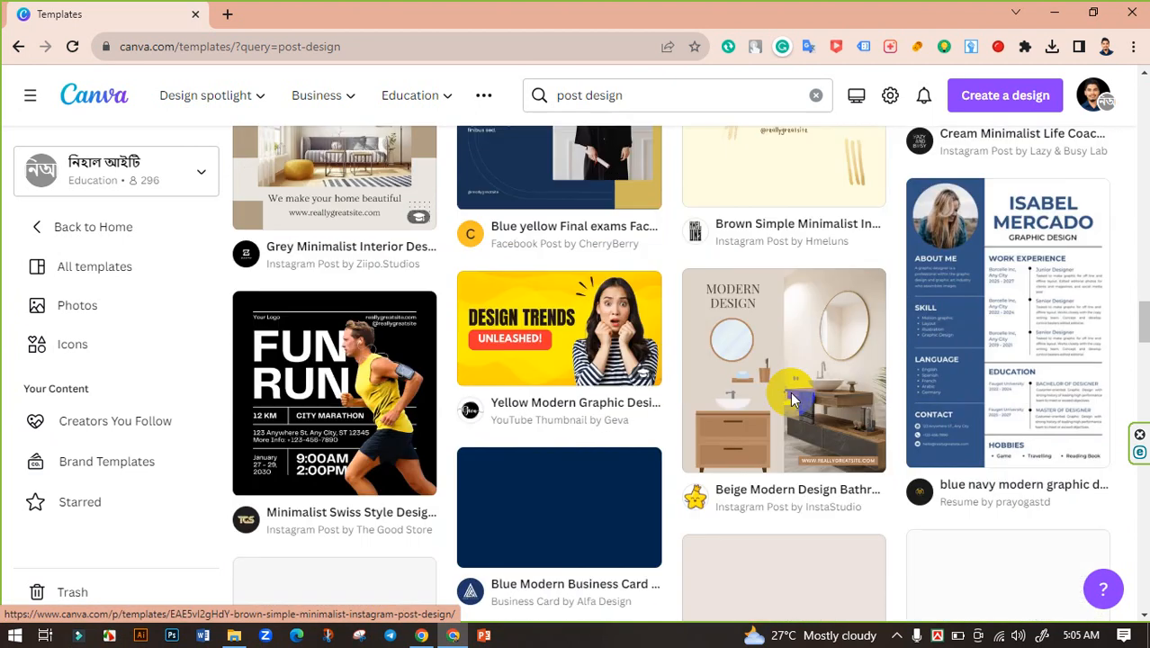
{"action": "scroll", "coordinate": [791, 399], "scroll_direction": "down", "scroll_amount": 10}
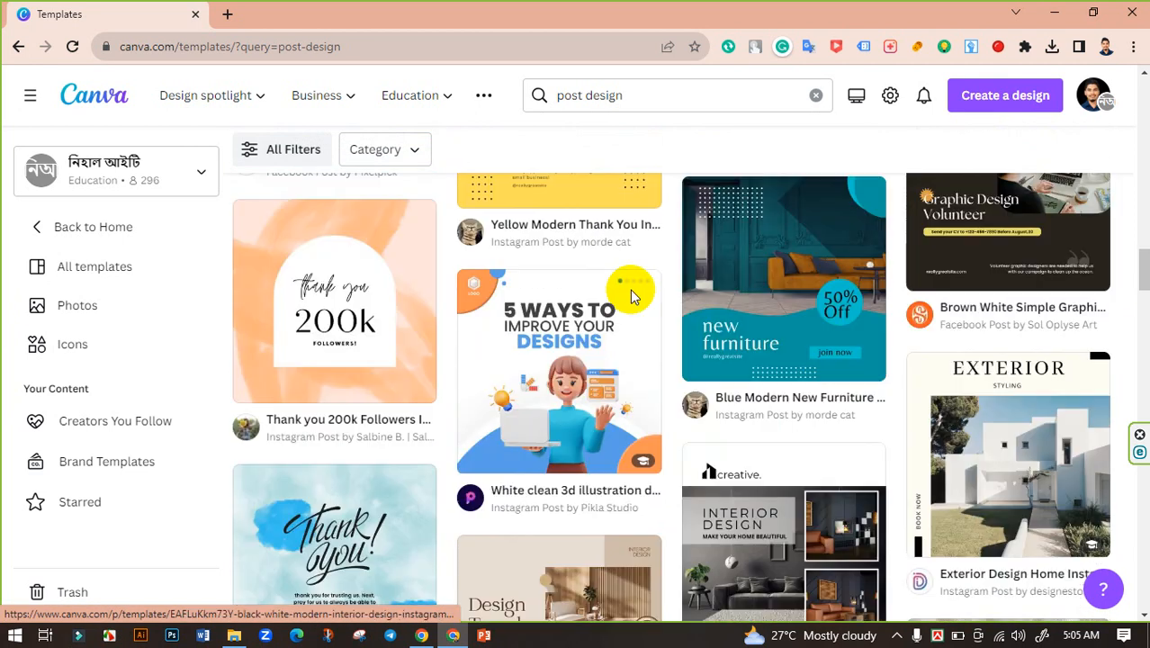
{"action": "scroll", "coordinate": [688, 304], "scroll_direction": "up", "scroll_amount": 20}
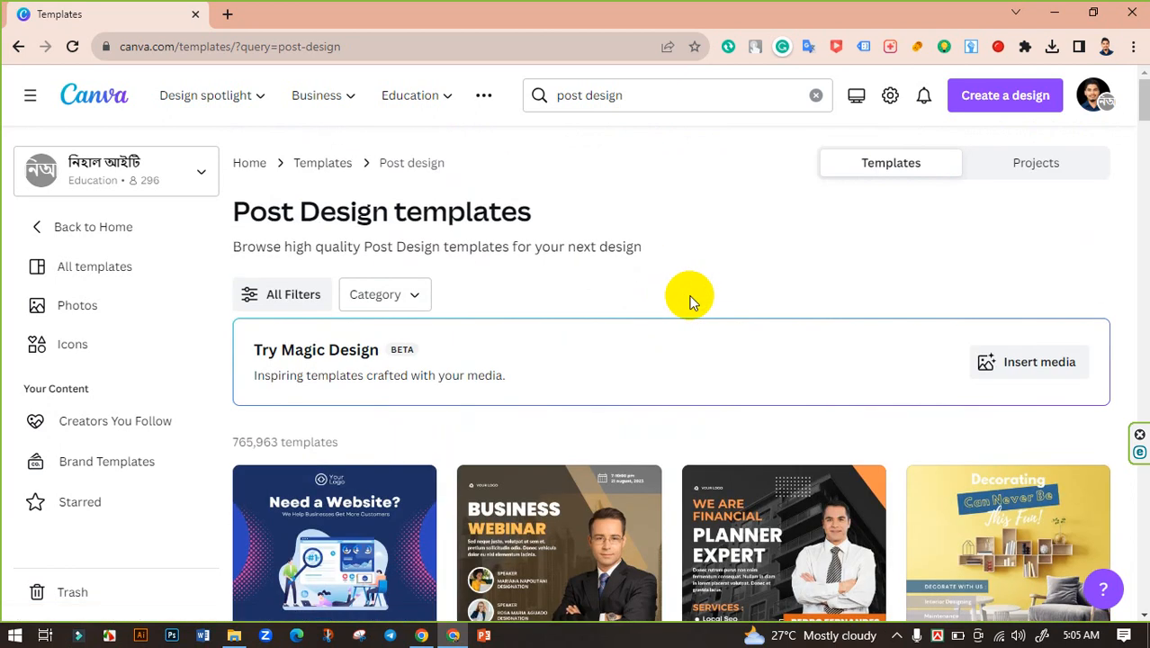
Replace the search term and search the templates for "product post".
{"action": "left_click_drag", "start_coordinate": [647, 94], "coordinate": [514, 96]}
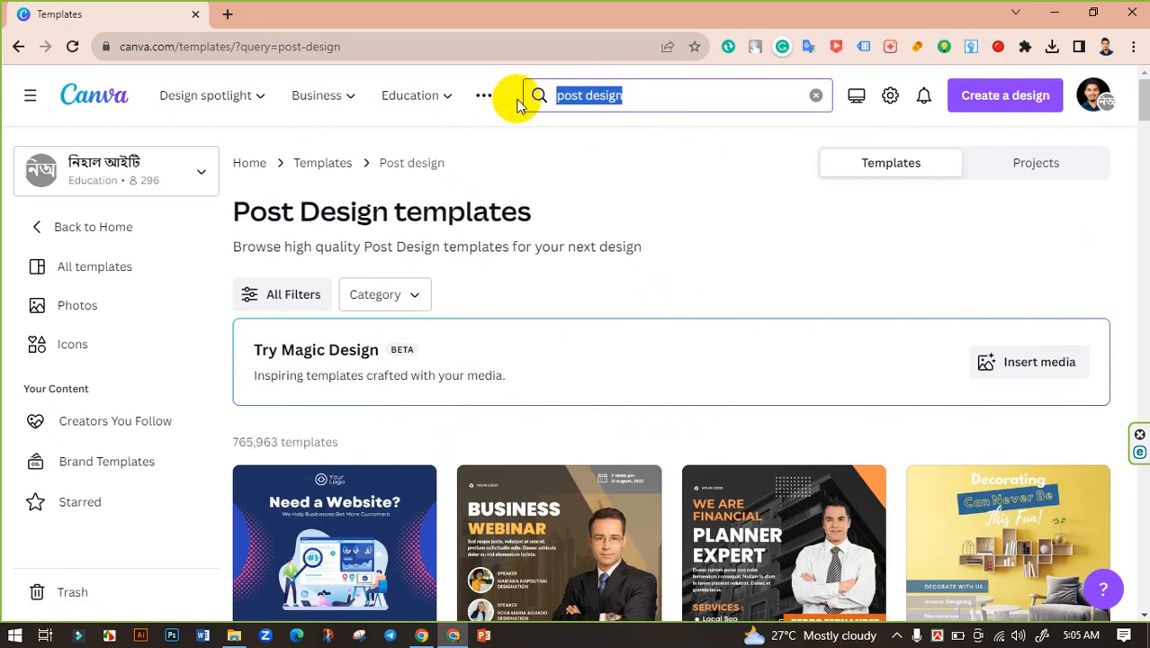
{"action": "key", "text": "BackSpace"}
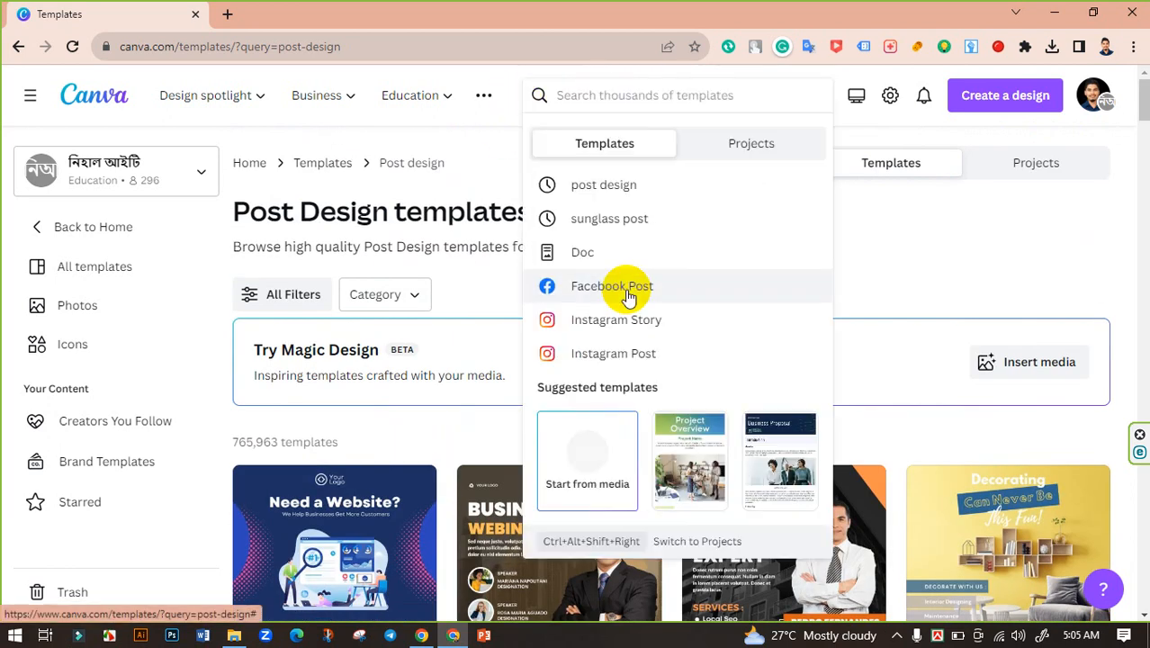
{"action": "type", "text": "product post"}
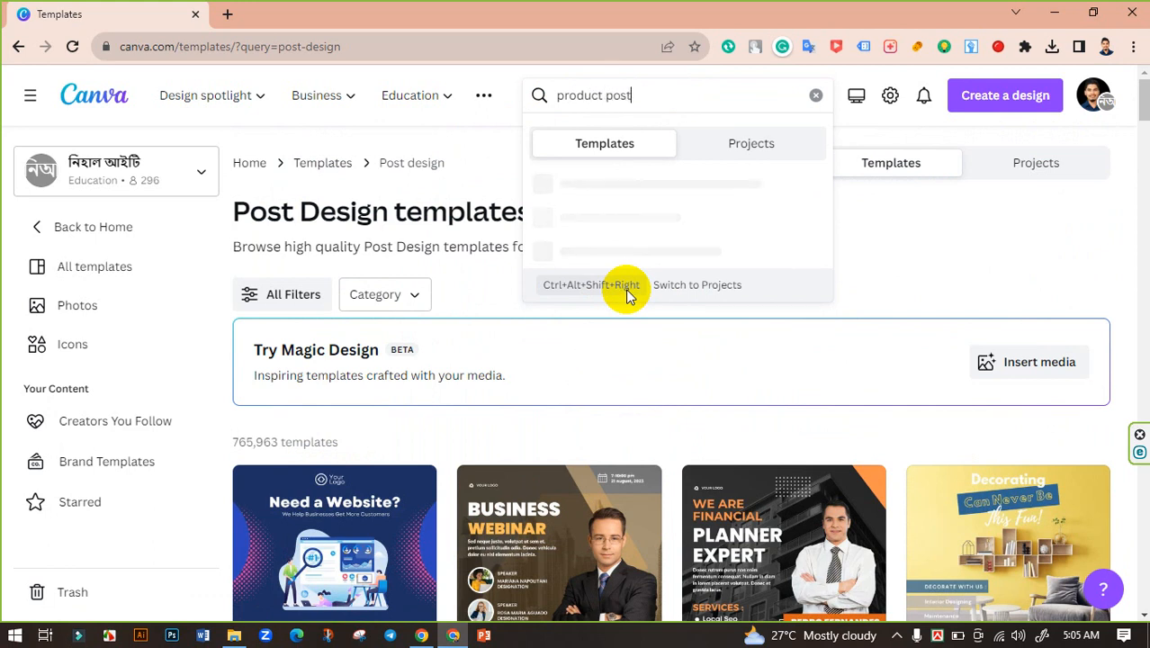
{"action": "key", "text": "Return"}
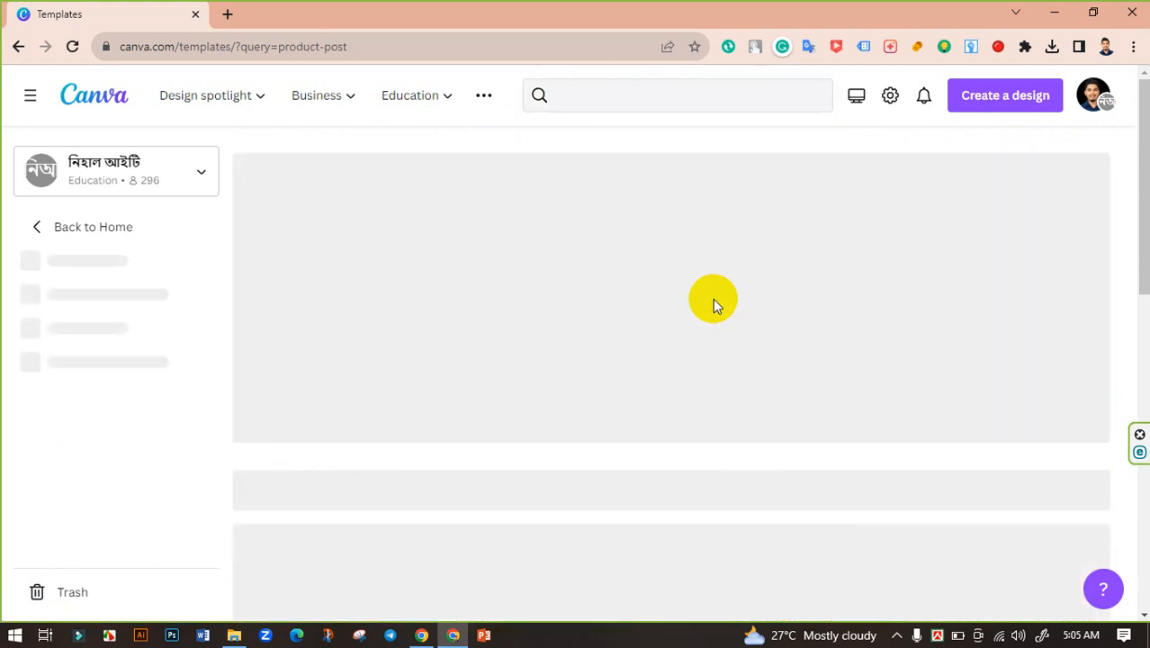
Examine the product post templates in the results for a suitable product advertisement layout.
{"action": "scroll", "coordinate": [594, 249], "scroll_direction": "down", "scroll_amount": 2}
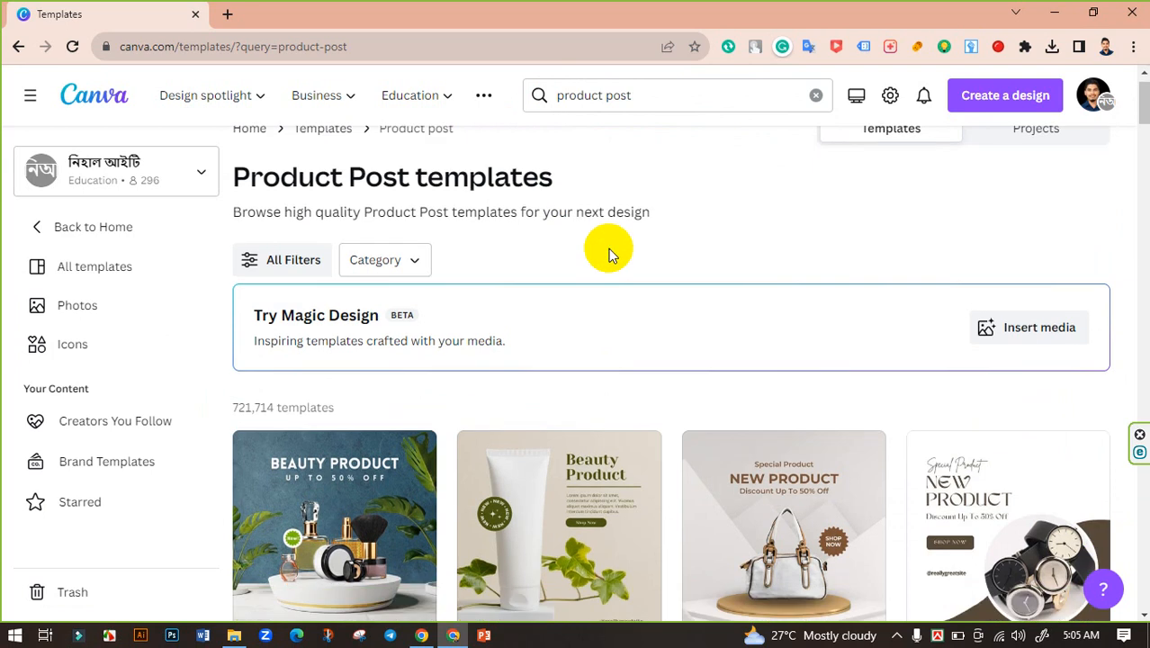
{"action": "scroll", "coordinate": [608, 254], "scroll_direction": "down", "scroll_amount": 1}
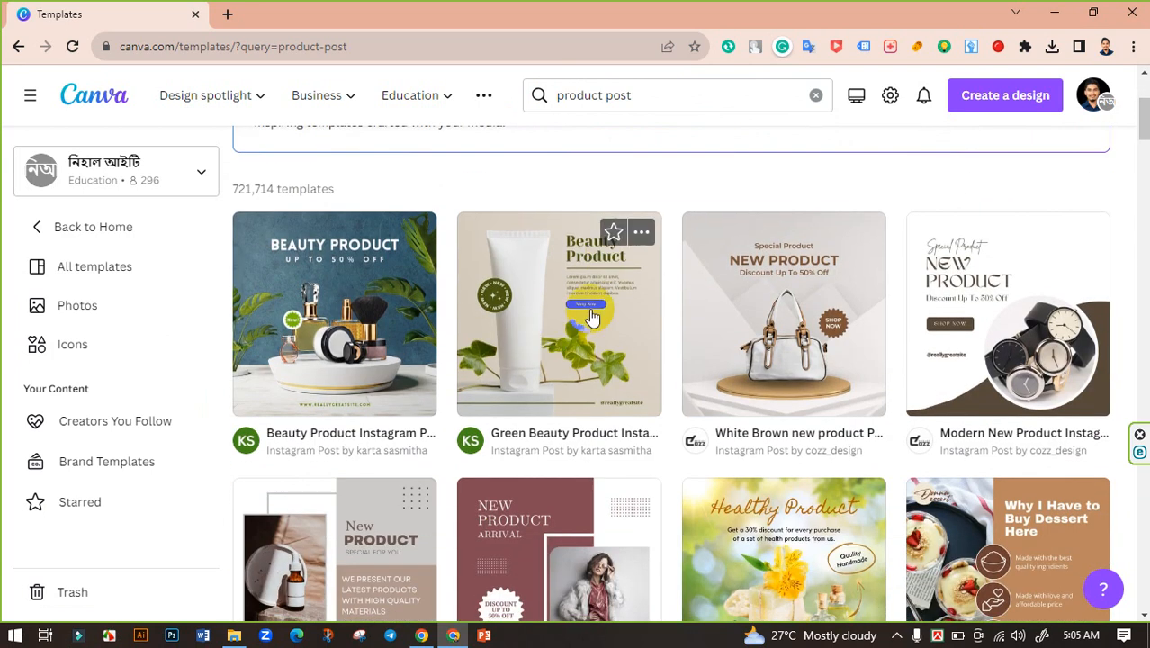
{"action": "scroll", "coordinate": [586, 302], "scroll_direction": "down", "scroll_amount": 3}
{"action": "scroll", "coordinate": [942, 334], "scroll_direction": "down", "scroll_amount": 6}
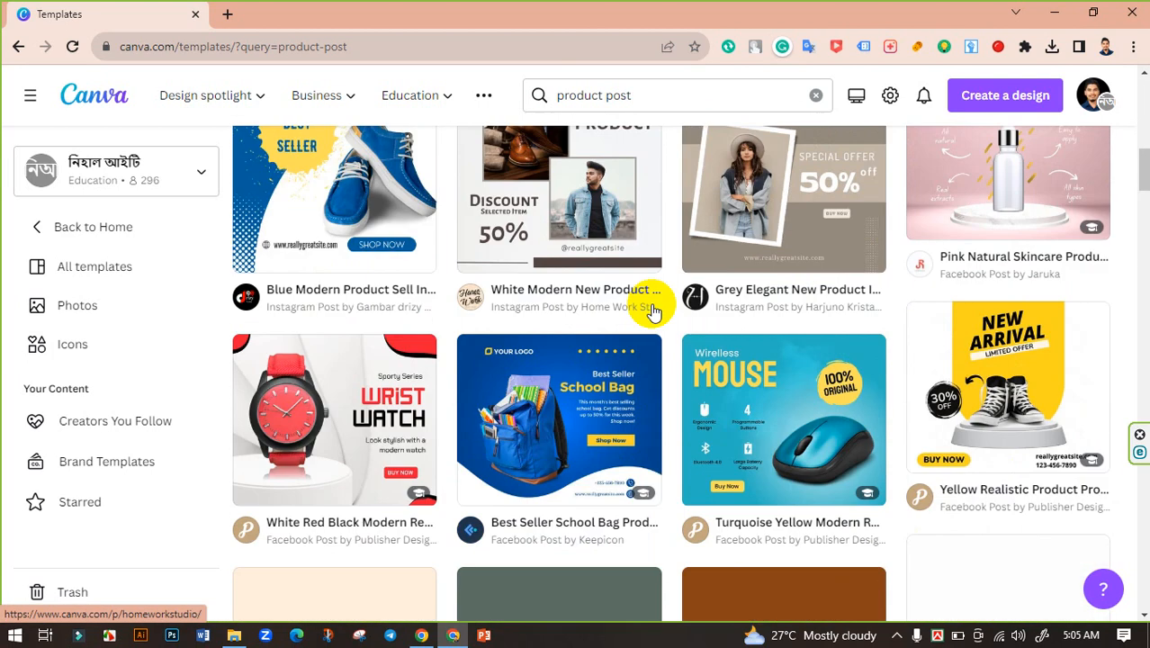
{"action": "scroll", "coordinate": [867, 301], "scroll_direction": "up", "scroll_amount": 2}
{"action": "scroll", "coordinate": [990, 334], "scroll_direction": "up", "scroll_amount": 2}
{"action": "scroll", "coordinate": [792, 324], "scroll_direction": "down", "scroll_amount": 4}
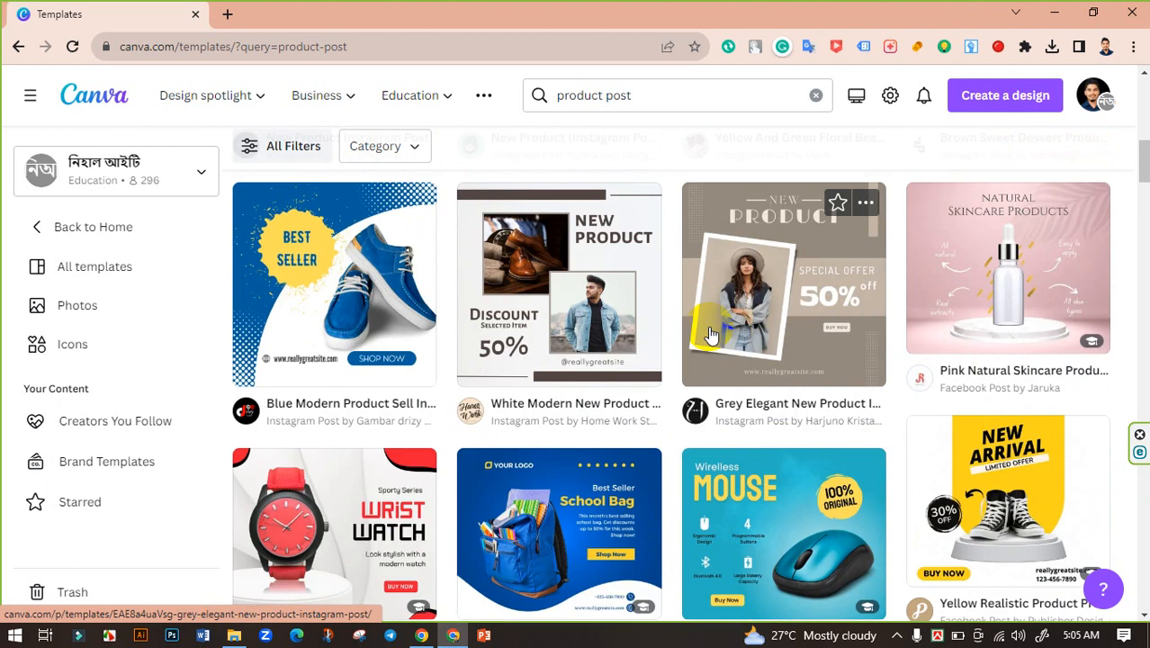
{"action": "scroll", "coordinate": [793, 320], "scroll_direction": "down", "scroll_amount": 2}
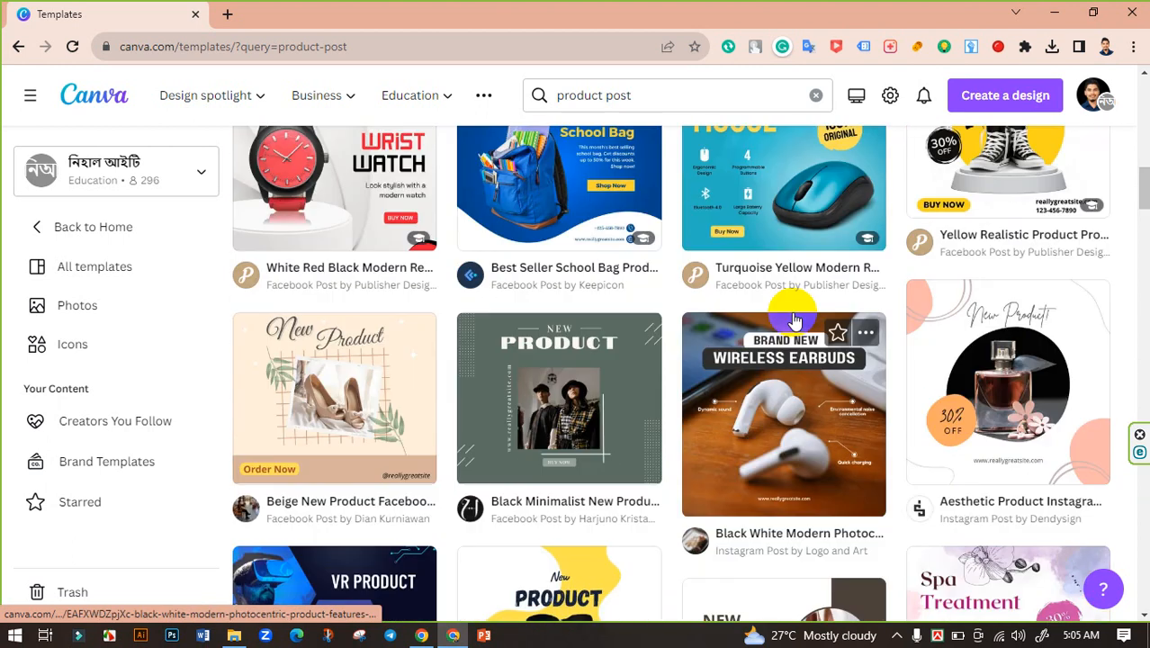
{"action": "scroll", "coordinate": [818, 377], "scroll_direction": "down", "scroll_amount": 2}
{"action": "scroll", "coordinate": [838, 435], "scroll_direction": "down", "scroll_amount": 5}
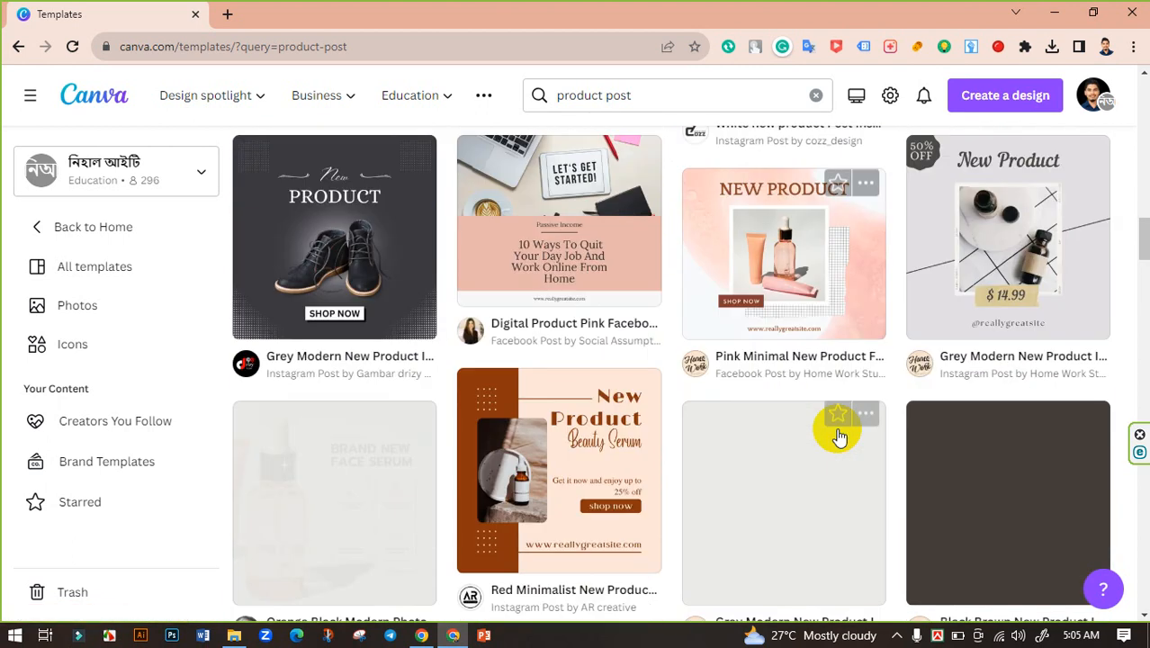
Open the Grey Modern New Product Instagram Post template's preview and examine the similar templates suggested for it.
{"action": "left_click", "coordinate": [369, 267]}
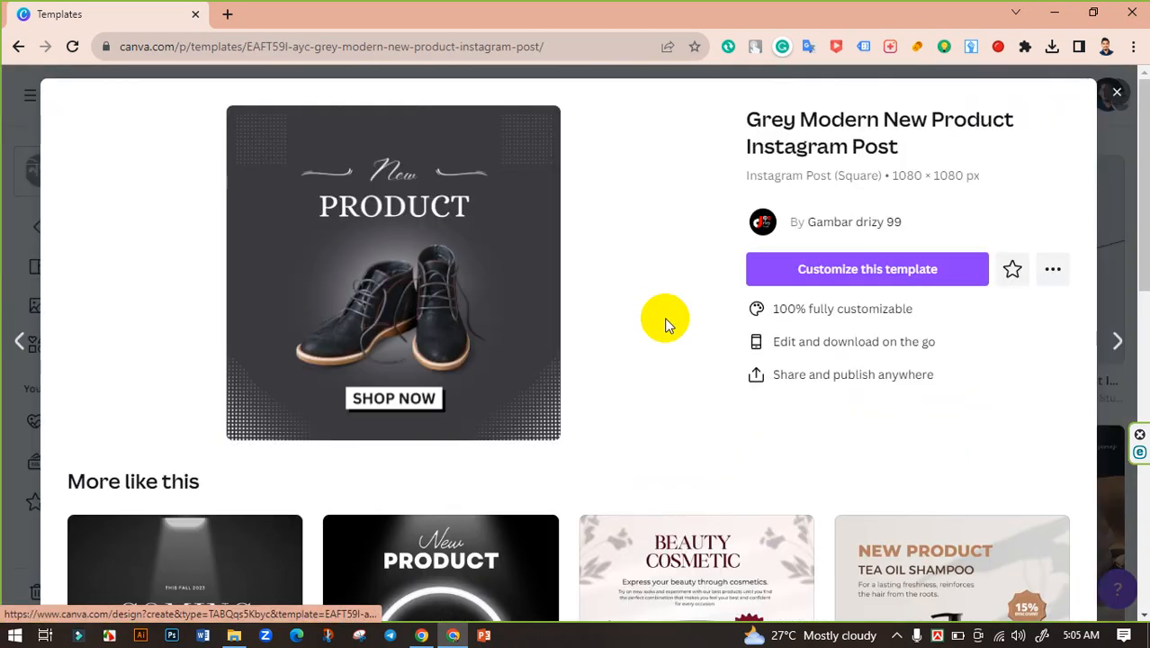
{"action": "scroll", "coordinate": [665, 320], "scroll_direction": "down", "scroll_amount": 3}
{"action": "left_click", "coordinate": [483, 320]}
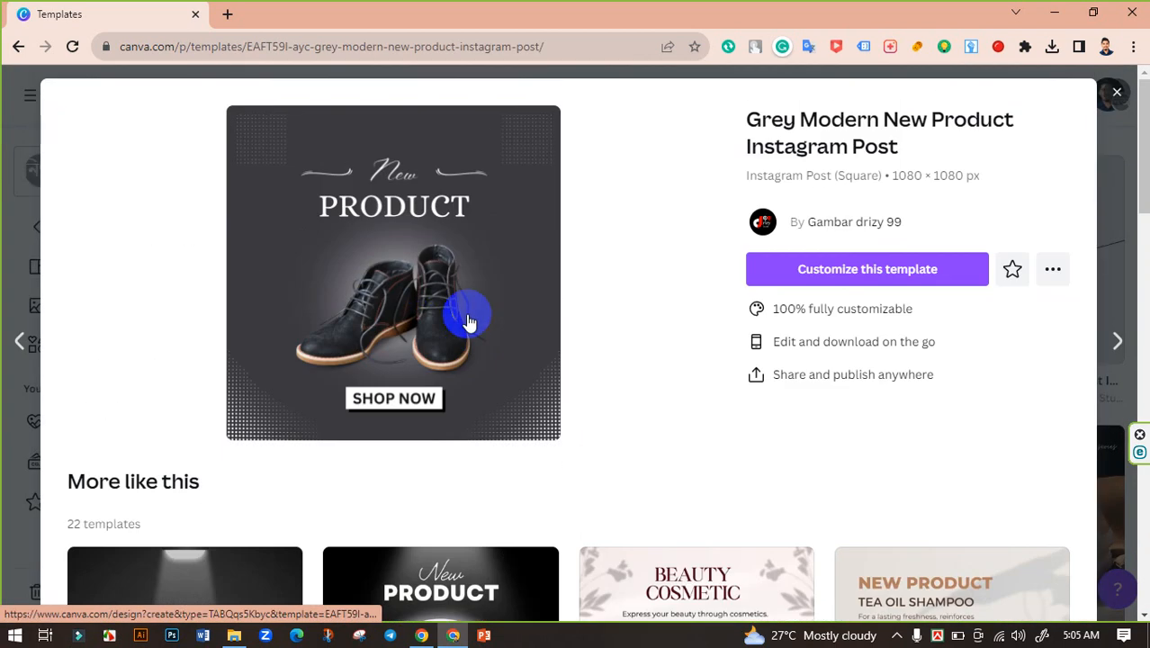
{"action": "scroll", "coordinate": [457, 306], "scroll_direction": "down", "scroll_amount": 4}
{"action": "scroll", "coordinate": [570, 380], "scroll_direction": "down", "scroll_amount": 4}
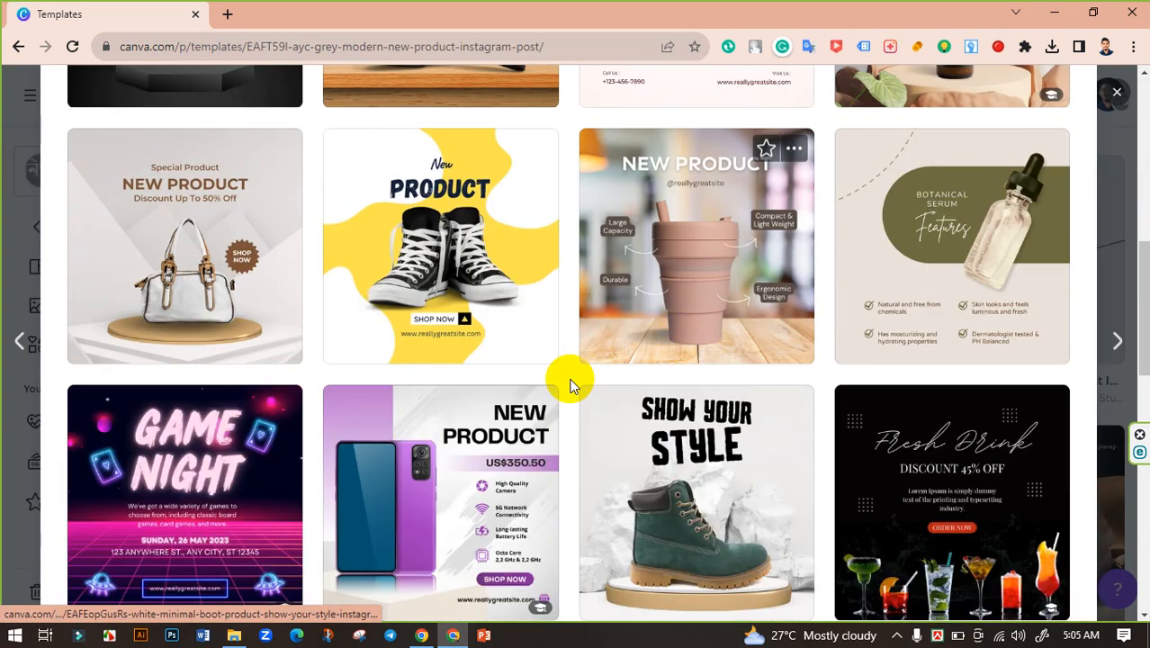
{"action": "scroll", "coordinate": [571, 380], "scroll_direction": "up", "scroll_amount": 3}
{"action": "scroll", "coordinate": [706, 385], "scroll_direction": "down", "scroll_amount": 3}
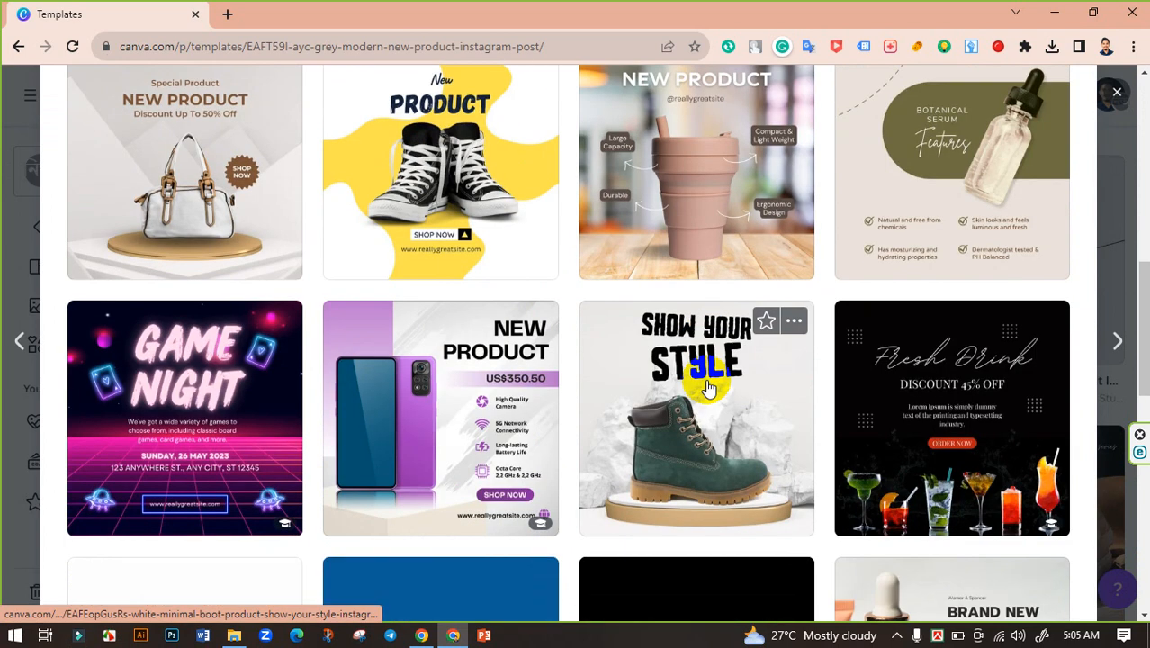
{"action": "scroll", "coordinate": [795, 423], "scroll_direction": "down", "scroll_amount": 3}
{"action": "scroll", "coordinate": [811, 424], "scroll_direction": "down", "scroll_amount": 6}
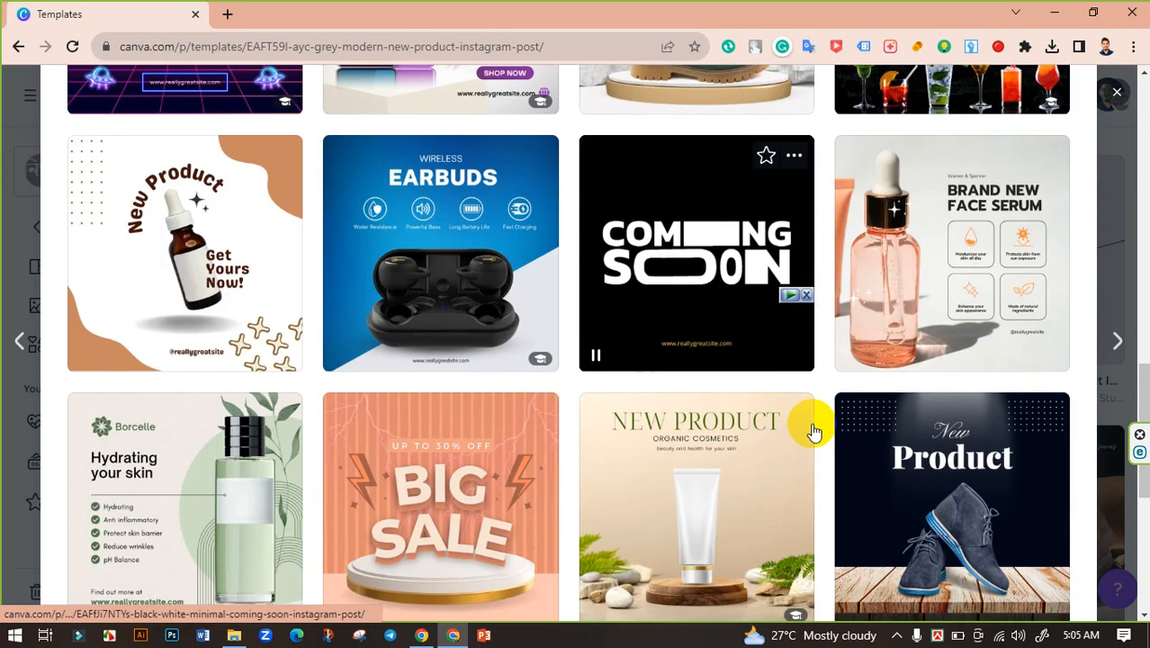
{"action": "scroll", "coordinate": [801, 445], "scroll_direction": "down", "scroll_amount": 2}
{"action": "scroll", "coordinate": [798, 452], "scroll_direction": "up", "scroll_amount": 2}
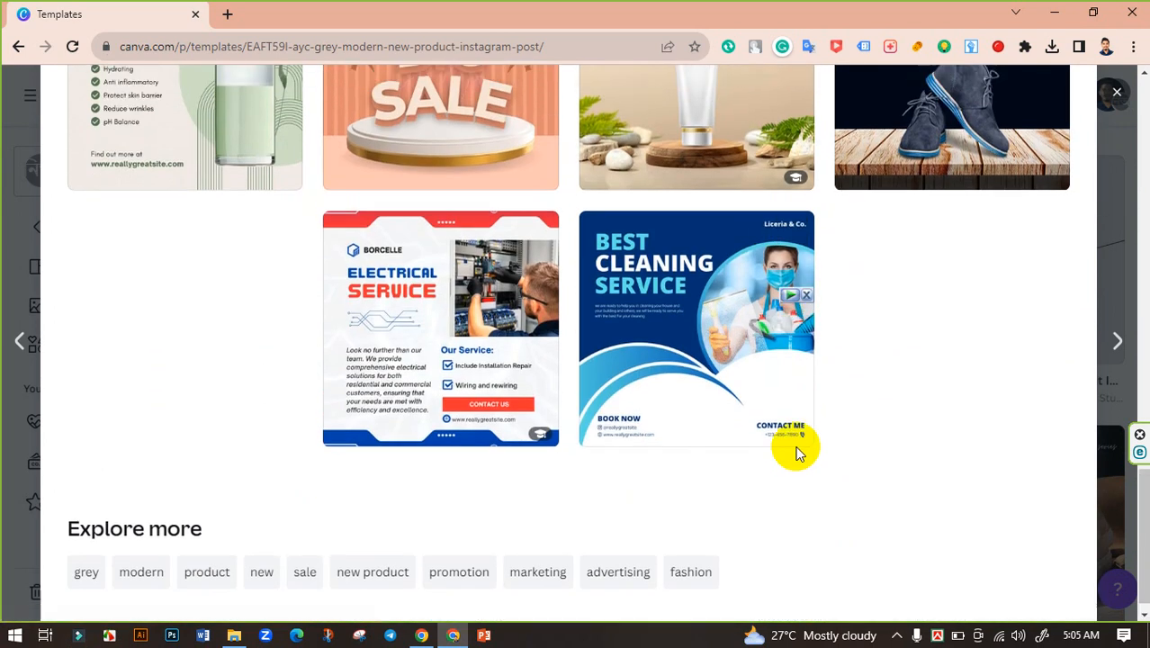
{"action": "scroll", "coordinate": [798, 452], "scroll_direction": "down", "scroll_amount": 2}
{"action": "scroll", "coordinate": [732, 419], "scroll_direction": "up", "scroll_amount": 10}
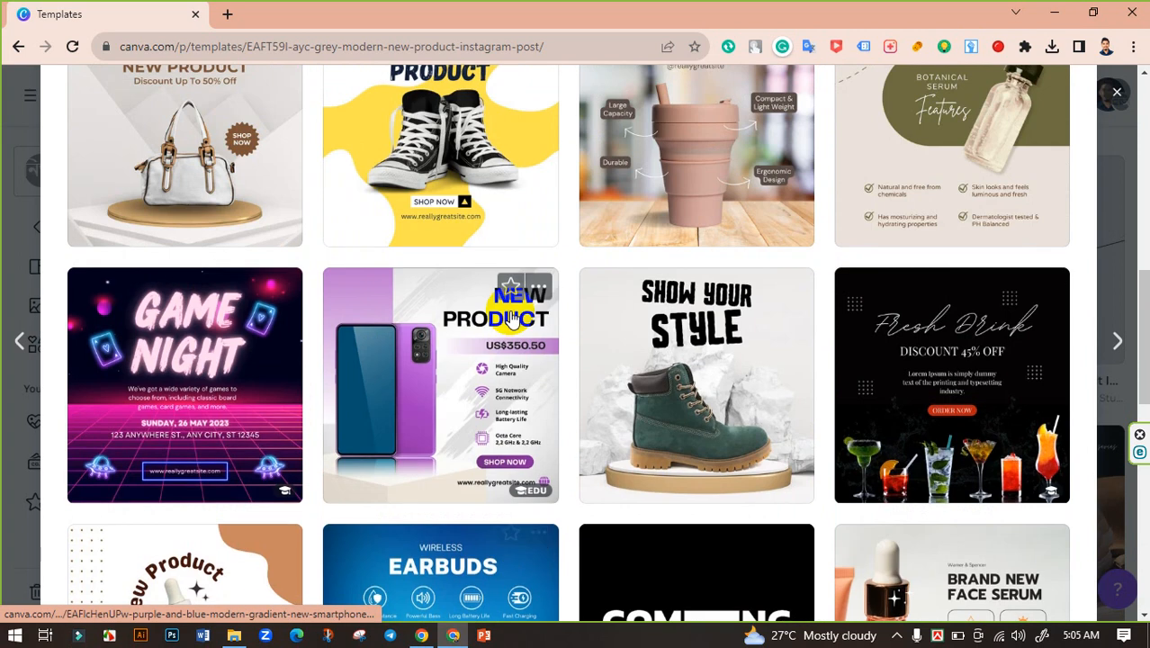
{"action": "scroll", "coordinate": [511, 317], "scroll_direction": "up", "scroll_amount": 4}
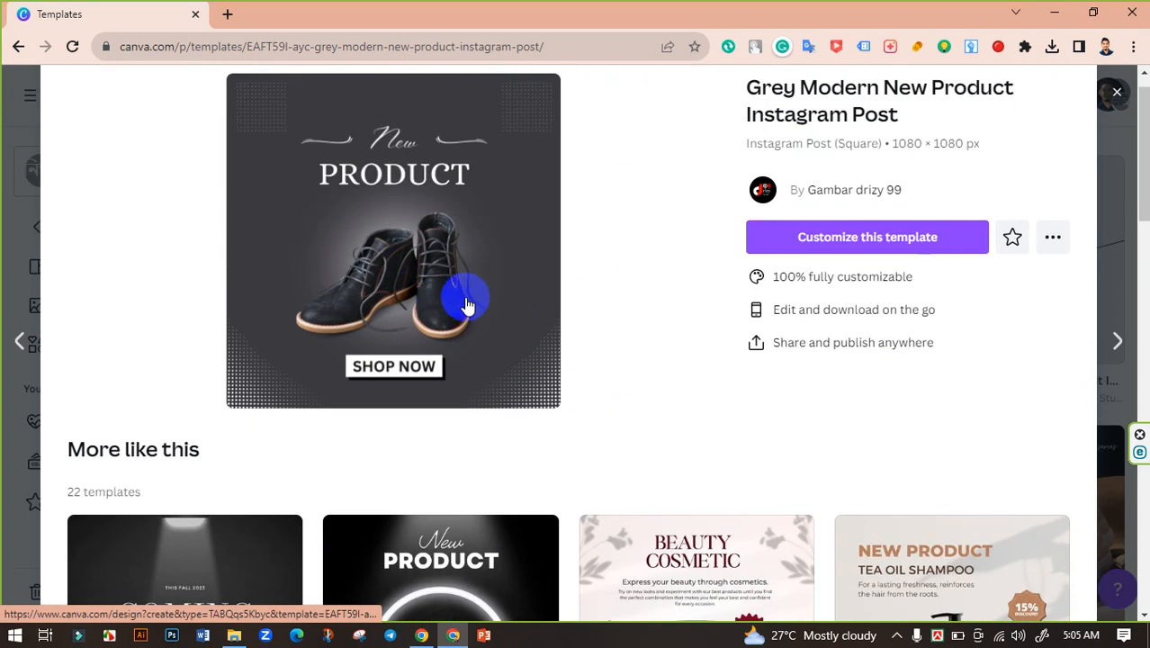
{"action": "scroll", "coordinate": [465, 311], "scroll_direction": "up", "scroll_amount": 1}
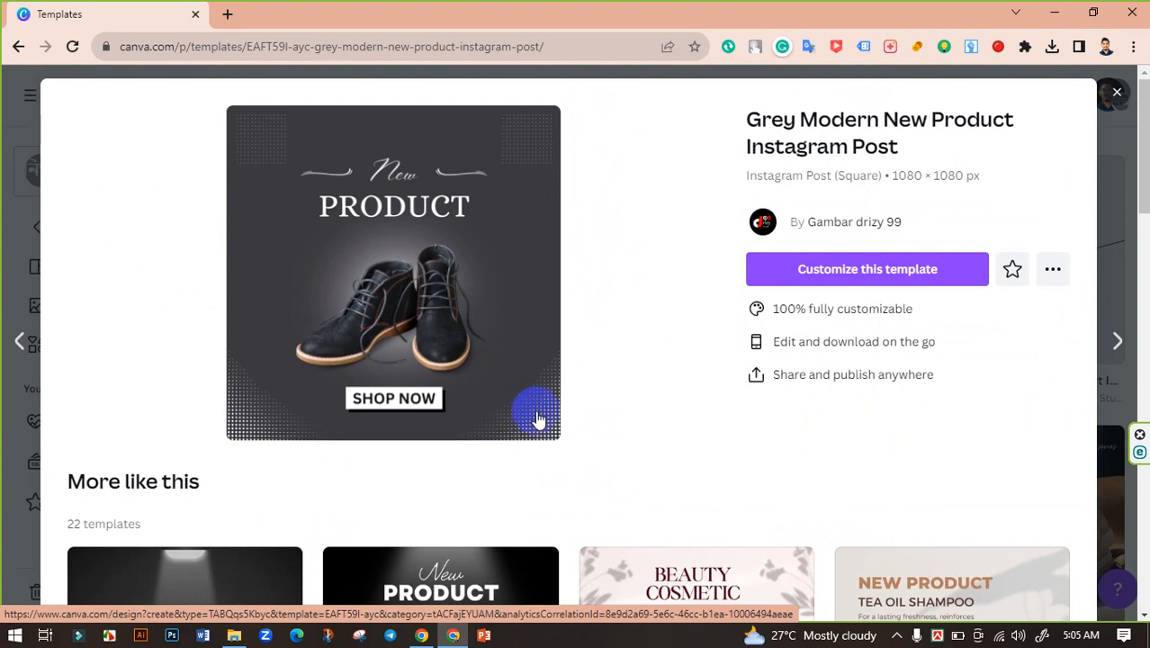
Go through the similar Beauty Cosmetic template to the Cream Minimalist New Product Acne Care Instagram Post and open that one for customizing.
{"action": "scroll", "coordinate": [594, 364], "scroll_direction": "down", "scroll_amount": 3}
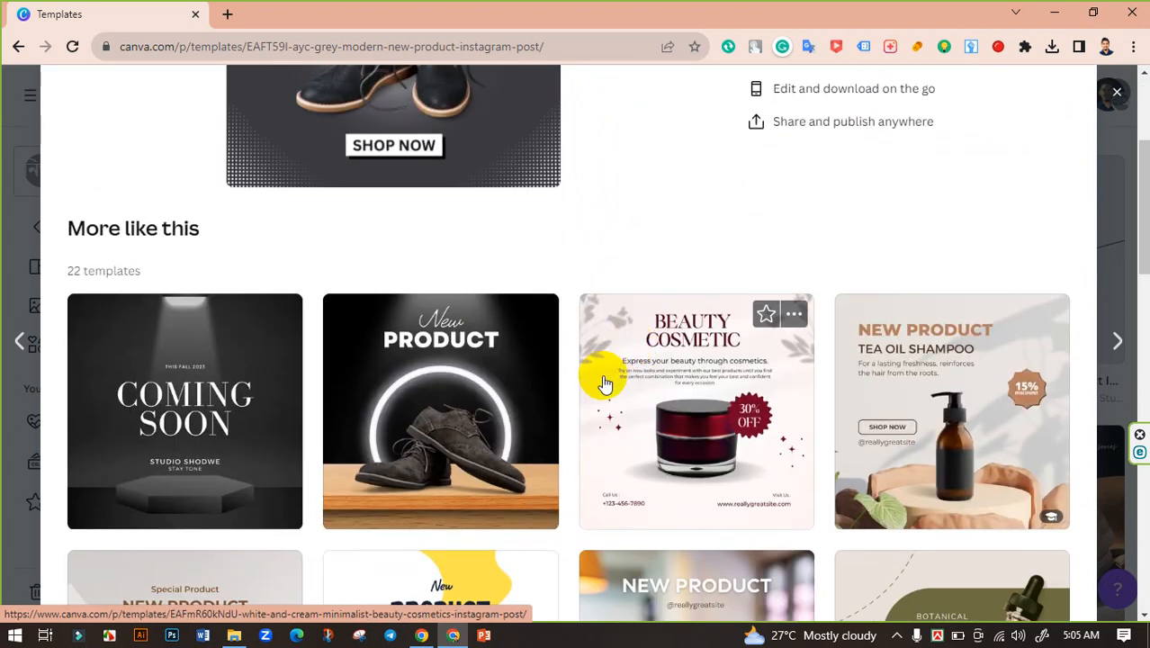
{"action": "scroll", "coordinate": [605, 384], "scroll_direction": "down", "scroll_amount": 1}
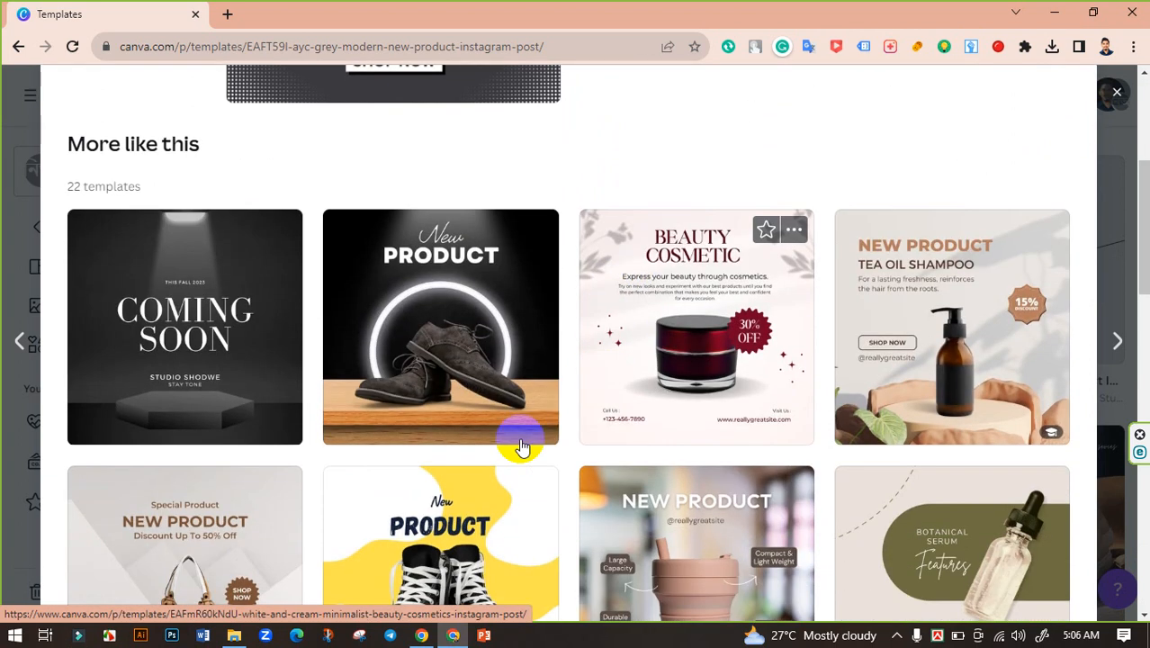
{"action": "left_click", "coordinate": [693, 373]}
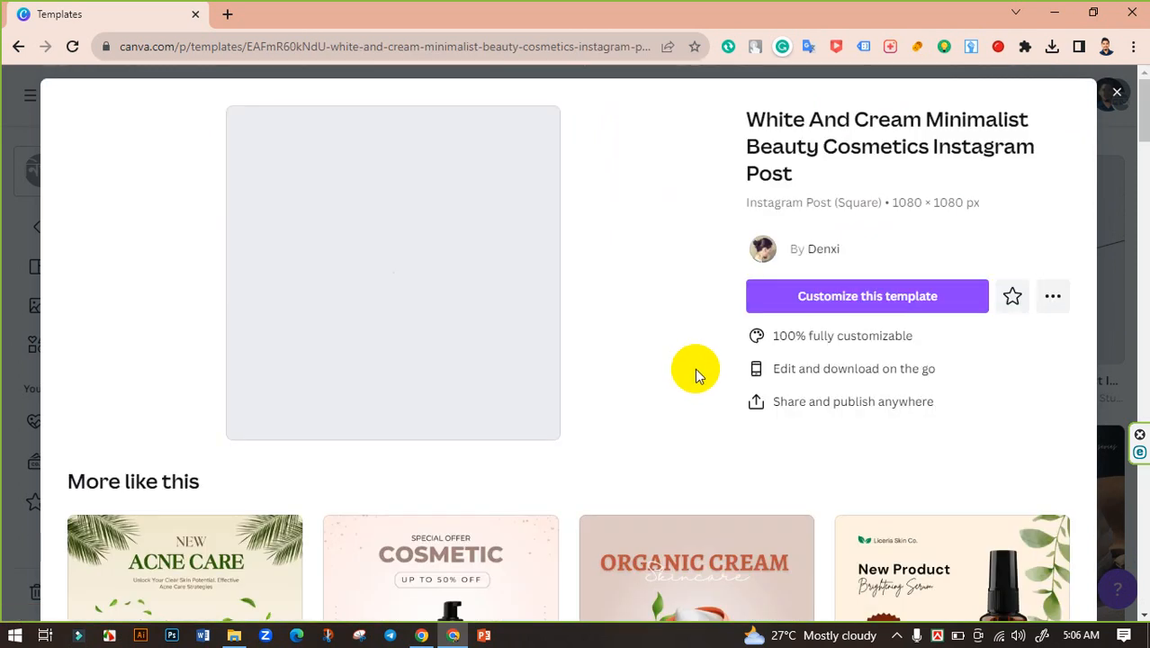
{"action": "scroll", "coordinate": [514, 328], "scroll_direction": "down", "scroll_amount": 3}
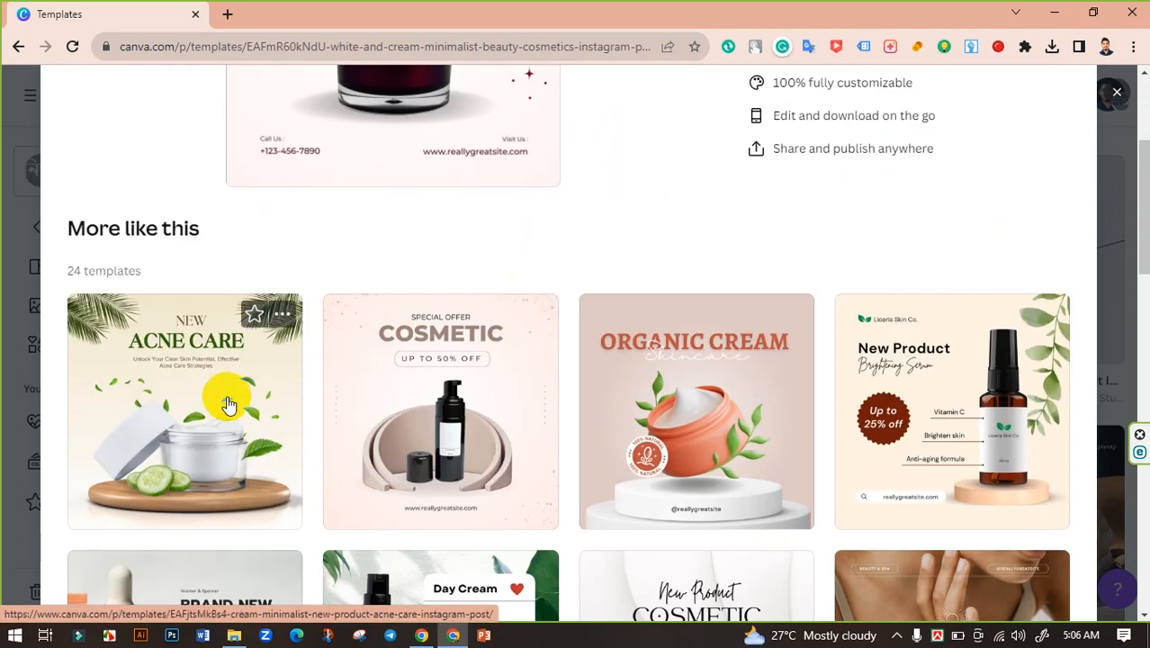
{"action": "left_click", "coordinate": [228, 405]}
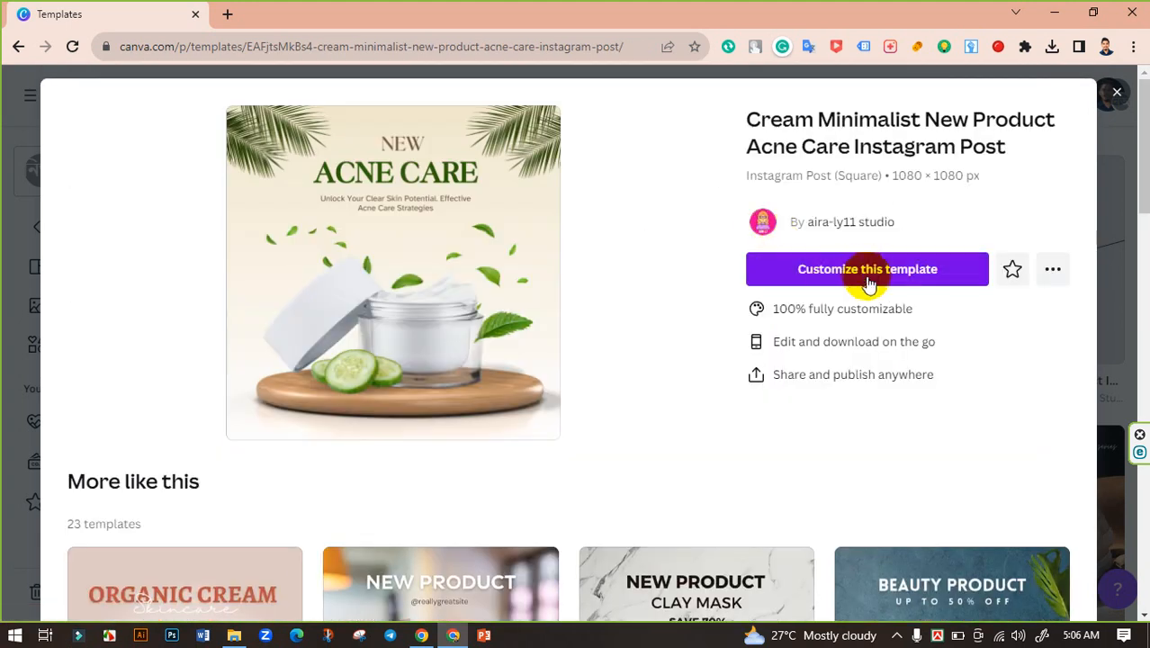
{"action": "left_click", "coordinate": [871, 271]}
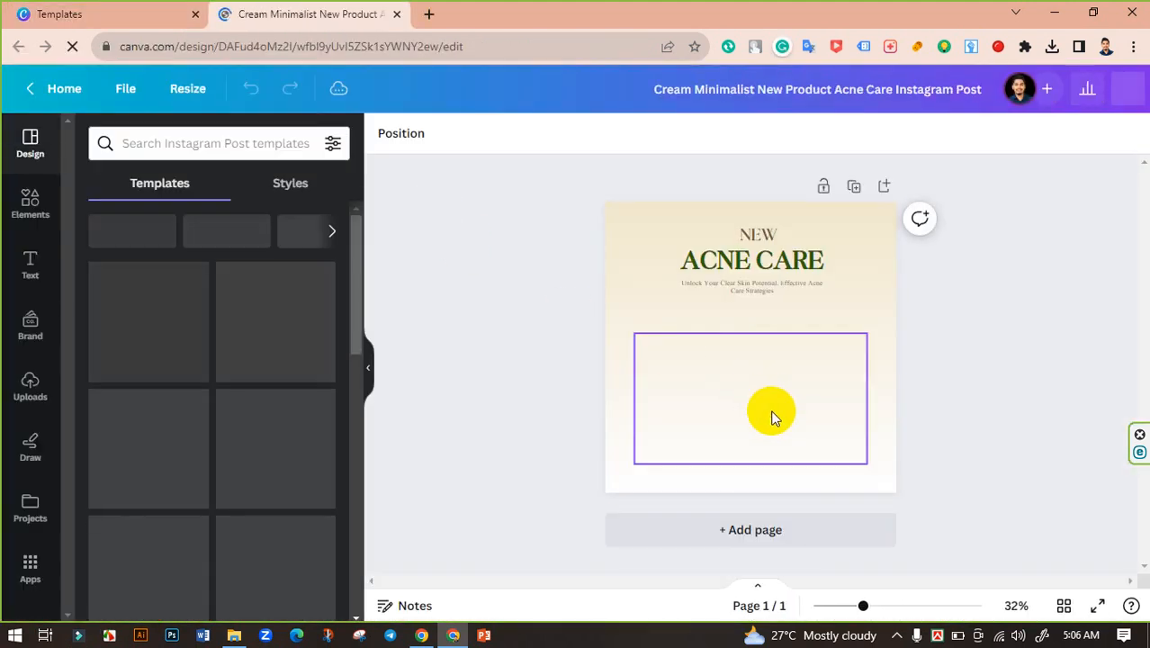
Delete the cream jar, the flying leaves and the cucumber slices from the acne care design.
{"action": "left_click", "coordinate": [767, 397]}
{"action": "left_click_drag", "start_coordinate": [767, 397], "coordinate": [893, 375]}
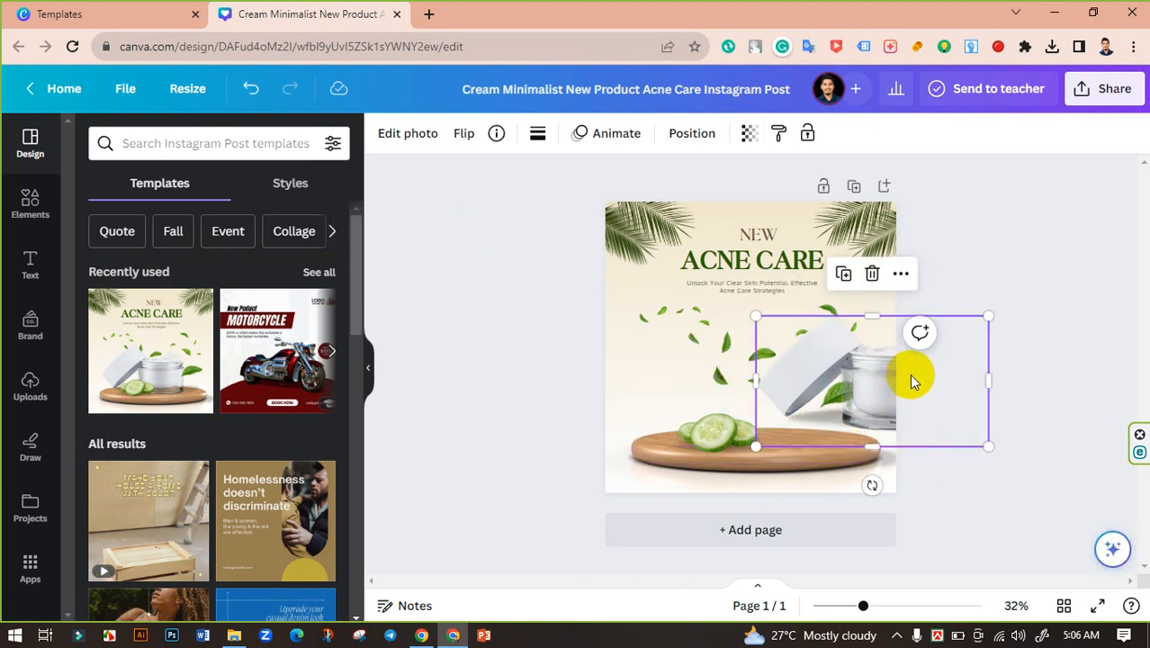
{"action": "key", "text": "ctrl+z"}
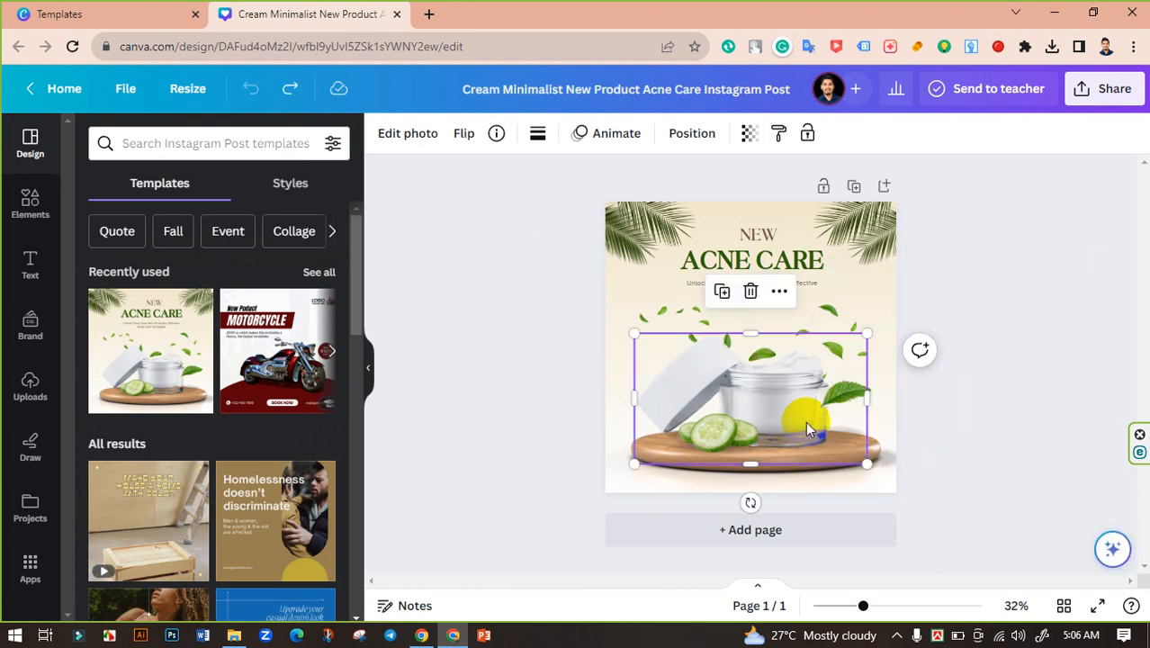
{"action": "key", "text": "Delete"}
{"action": "left_click", "coordinate": [811, 365]}
{"action": "key", "text": "Delete"}
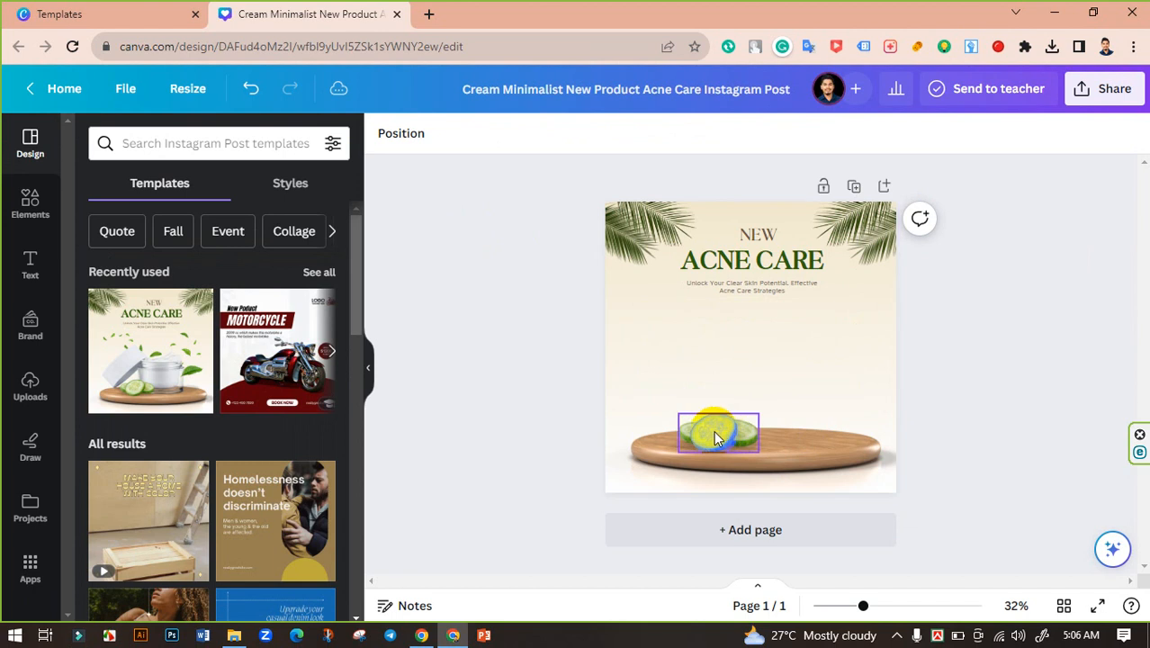
{"action": "left_click", "coordinate": [713, 439]}
{"action": "key", "text": "Delete"}
Delete the leftover cucumber shadow on the wooden board, keeping the board in its original place.
{"action": "left_click", "coordinate": [776, 444]}
{"action": "left_click_drag", "start_coordinate": [776, 444], "coordinate": [894, 381]}
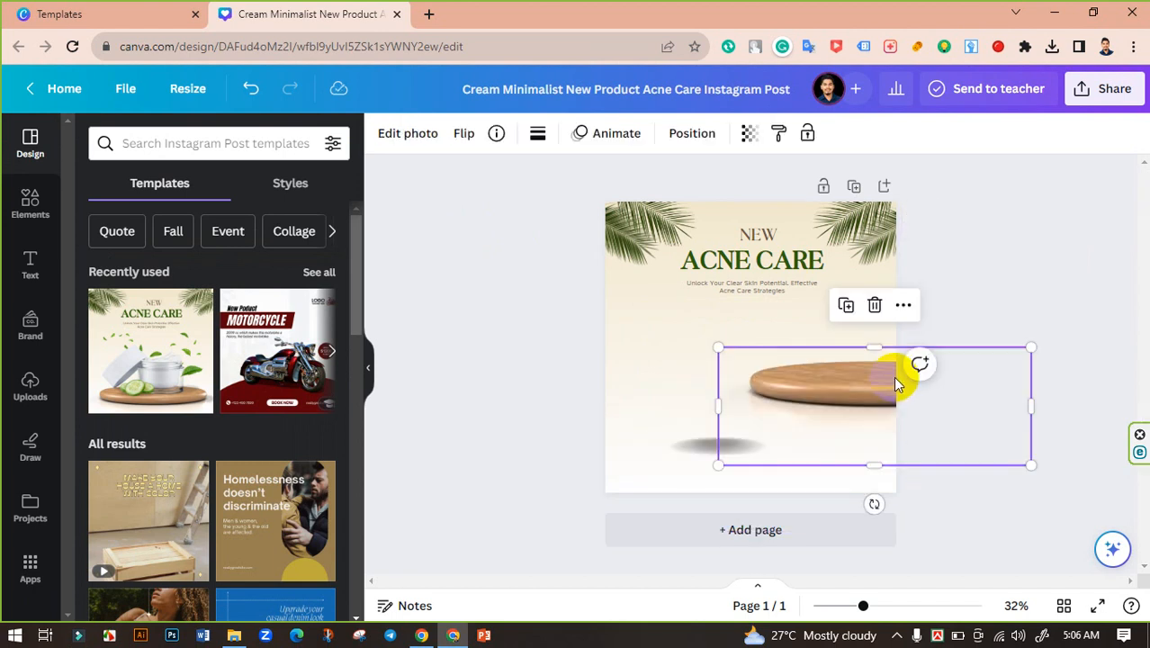
{"action": "key", "text": "ctrl+z"}
{"action": "left_click", "coordinate": [722, 439]}
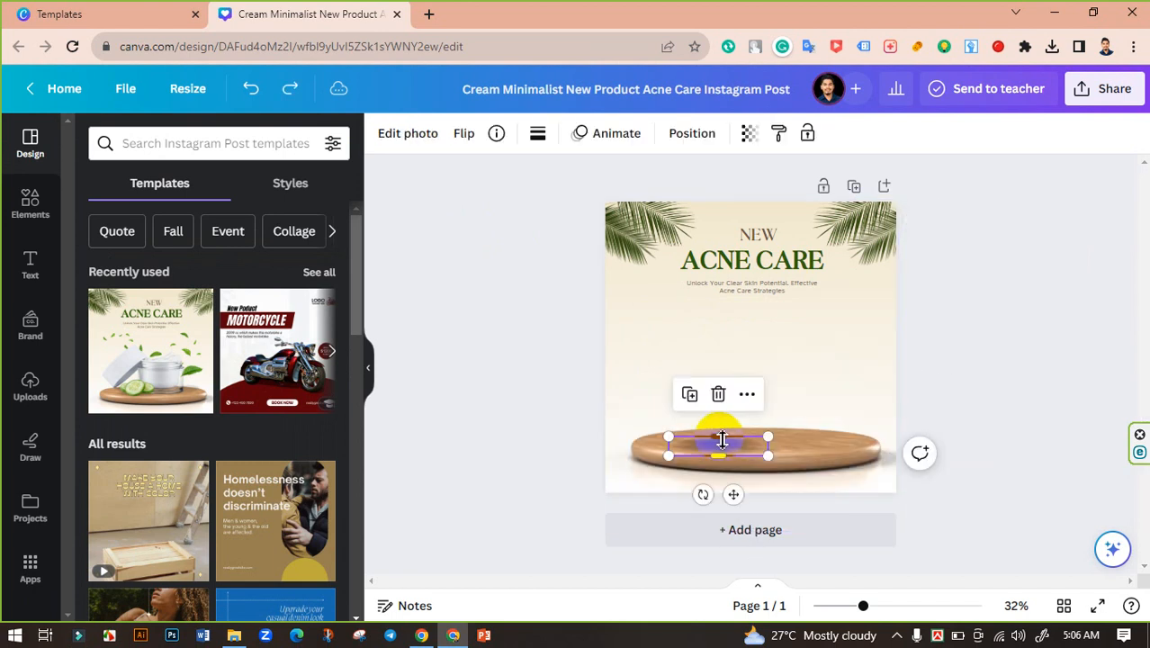
{"action": "key", "text": "Delete"}
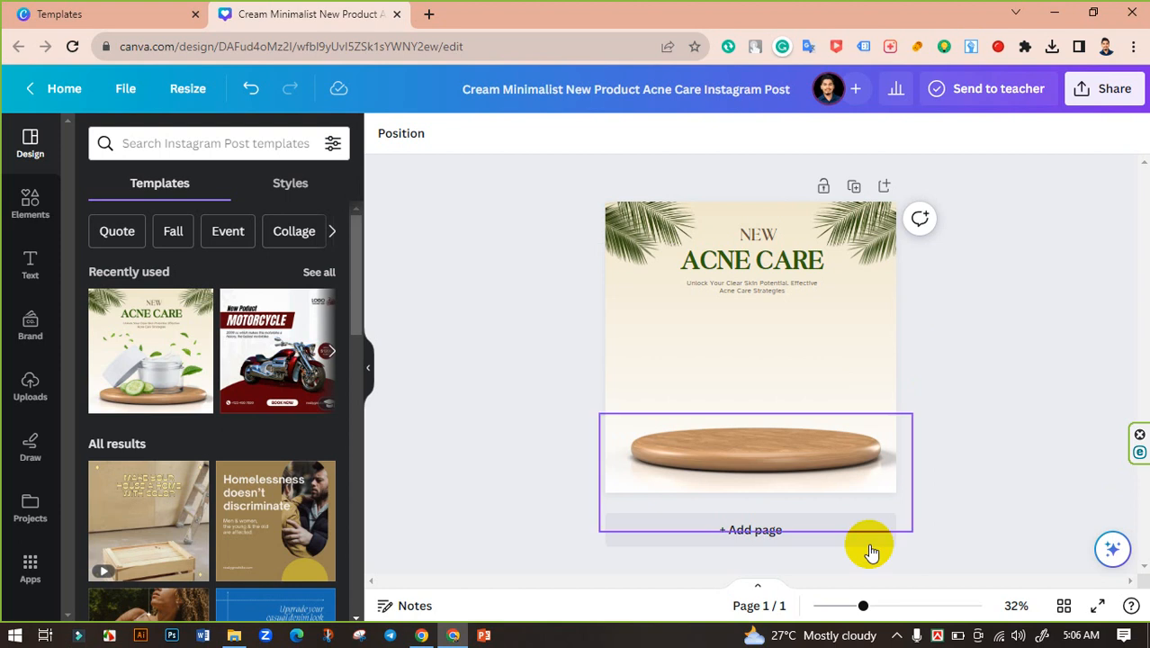
Upload a green-lensed aviator sunglasses image from the Downloads folder to the design's uploads.
{"action": "left_click_drag", "start_coordinate": [864, 604], "coordinate": [875, 602]}
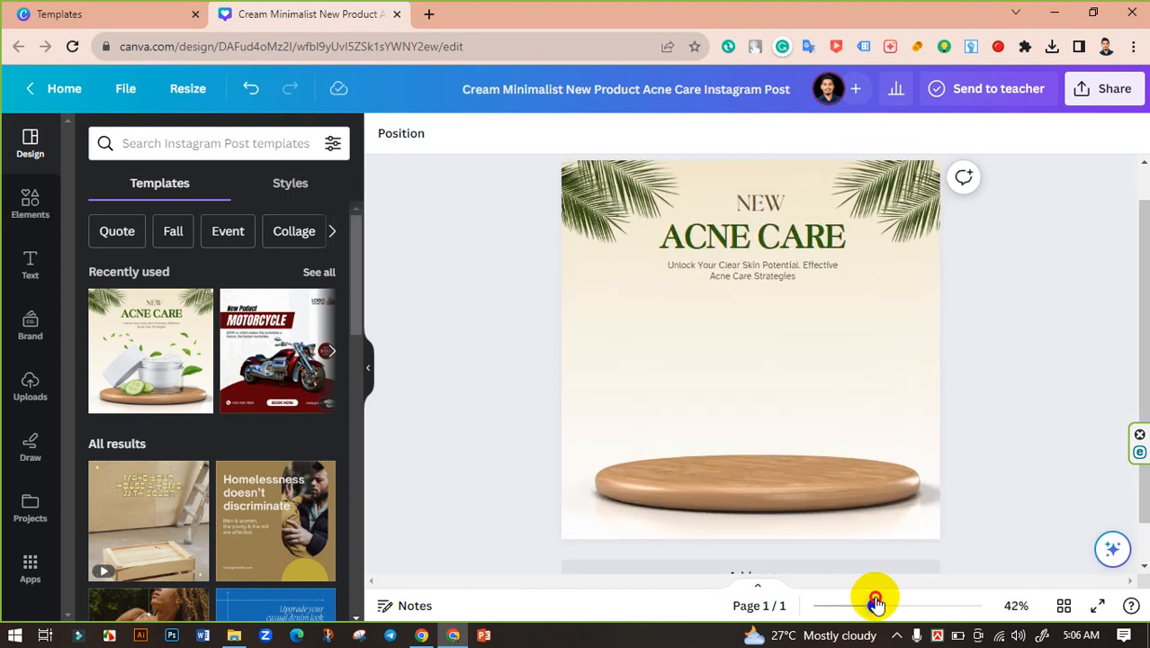
{"action": "left_click", "coordinate": [30, 396]}
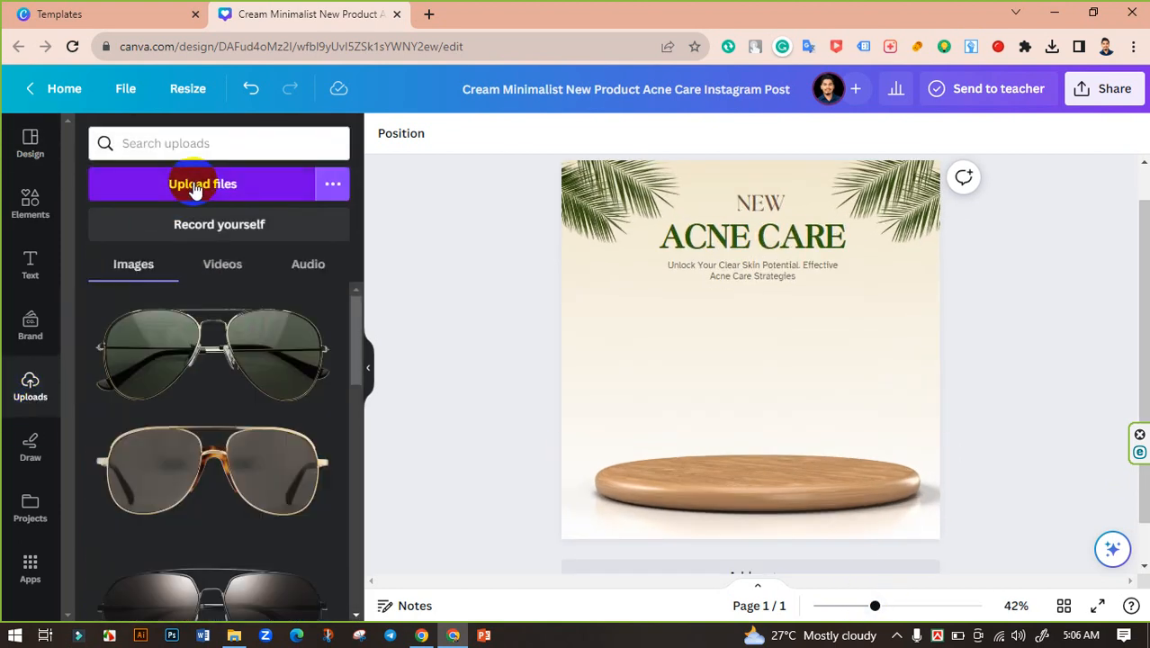
{"action": "left_click", "coordinate": [194, 185]}
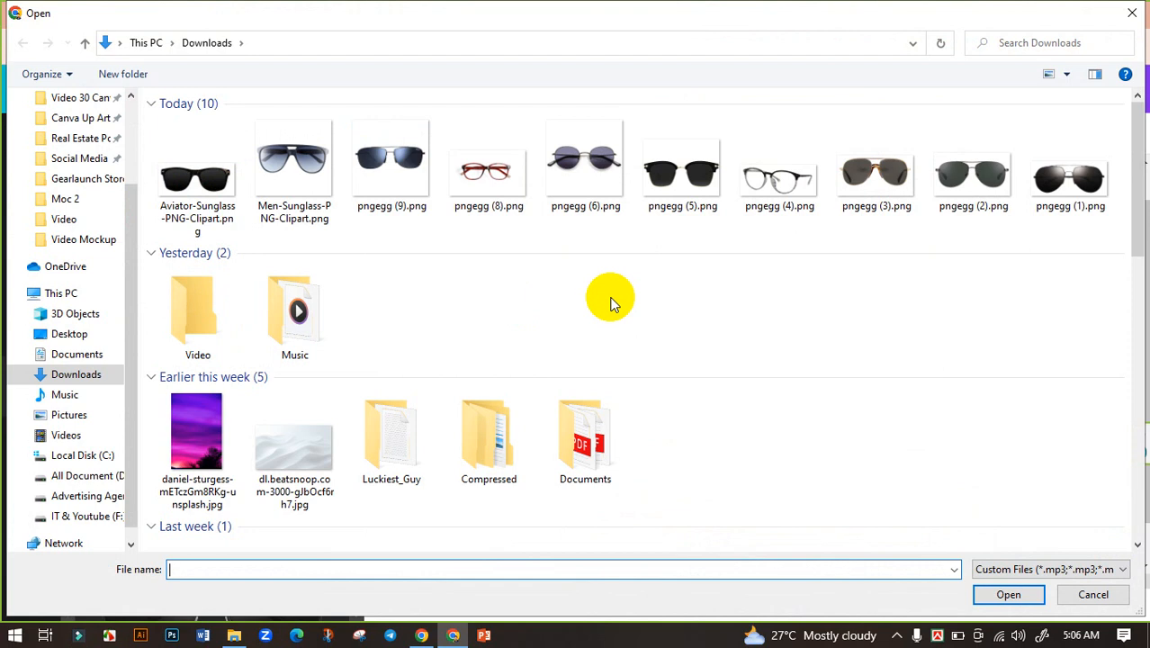
{"action": "left_click", "coordinate": [935, 180]}
{"action": "left_click", "coordinate": [1008, 594]}
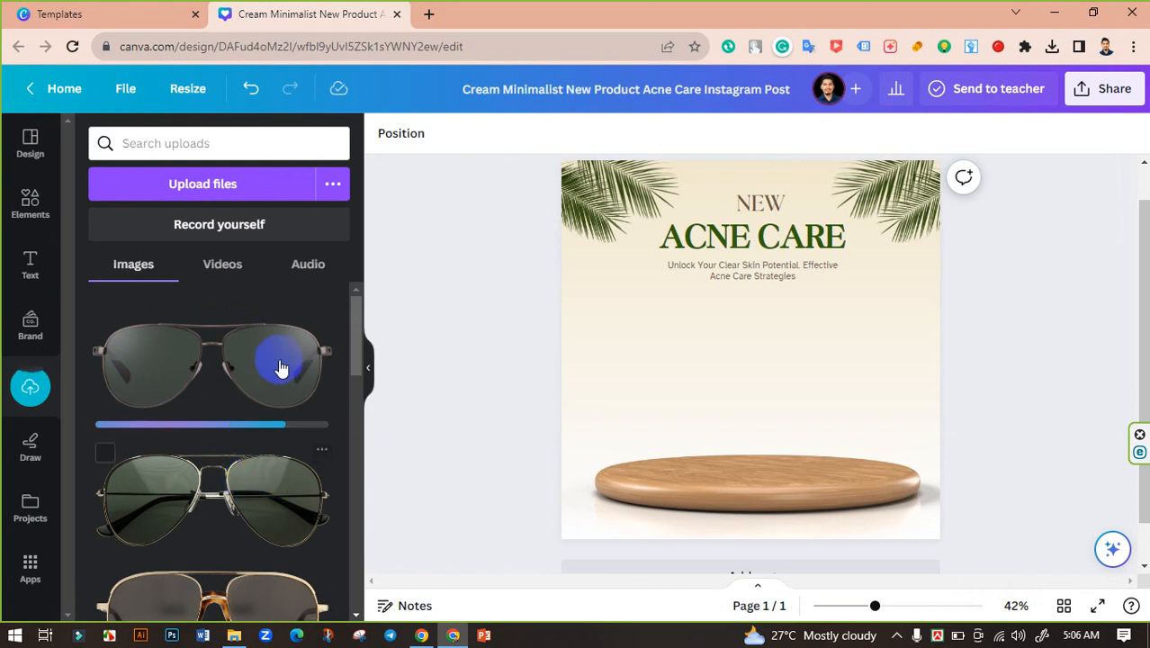
Place the thin-framed green aviator sunglasses on the wooden board, horizontally centred and enlarged to about 816 × 379 px.
{"action": "left_click", "coordinate": [285, 497]}
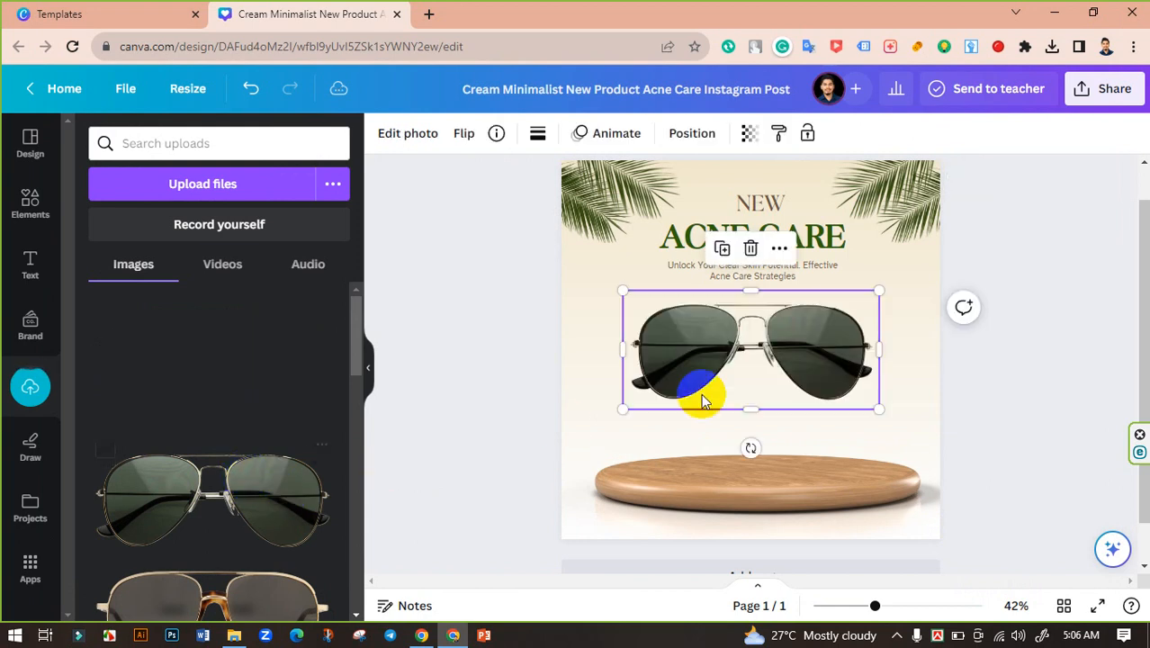
{"action": "left_click_drag", "start_coordinate": [795, 342], "coordinate": [787, 413]}
{"action": "mouse_move", "coordinate": [889, 373]}
{"action": "left_mouse_down"}
{"action": "mouse_move", "coordinate": [906, 347]}
{"action": "mouse_move", "coordinate": [894, 362]}
{"action": "left_mouse_up"}
{"action": "left_click_drag", "start_coordinate": [837, 431], "coordinate": [840, 426]}
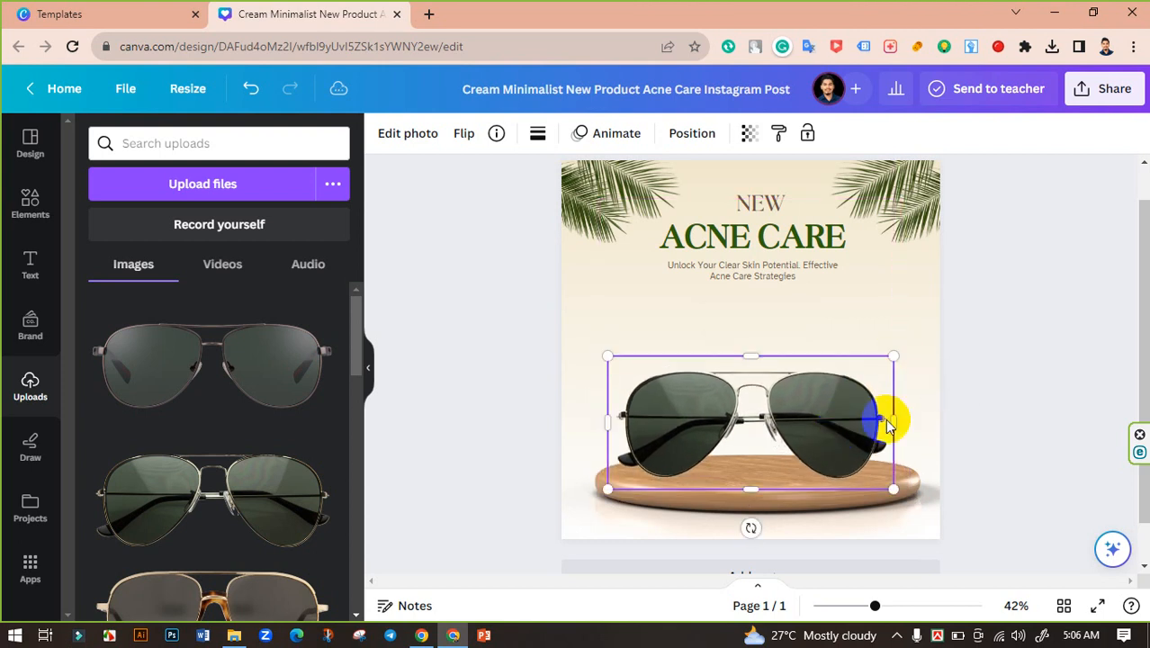
{"action": "left_click", "coordinate": [1019, 381]}
{"action": "scroll", "coordinate": [995, 410], "scroll_direction": "down", "scroll_amount": 1}
Check the sunglasses' arrangement and page alignment settings, then deselect the image.
{"action": "left_click", "coordinate": [817, 376]}
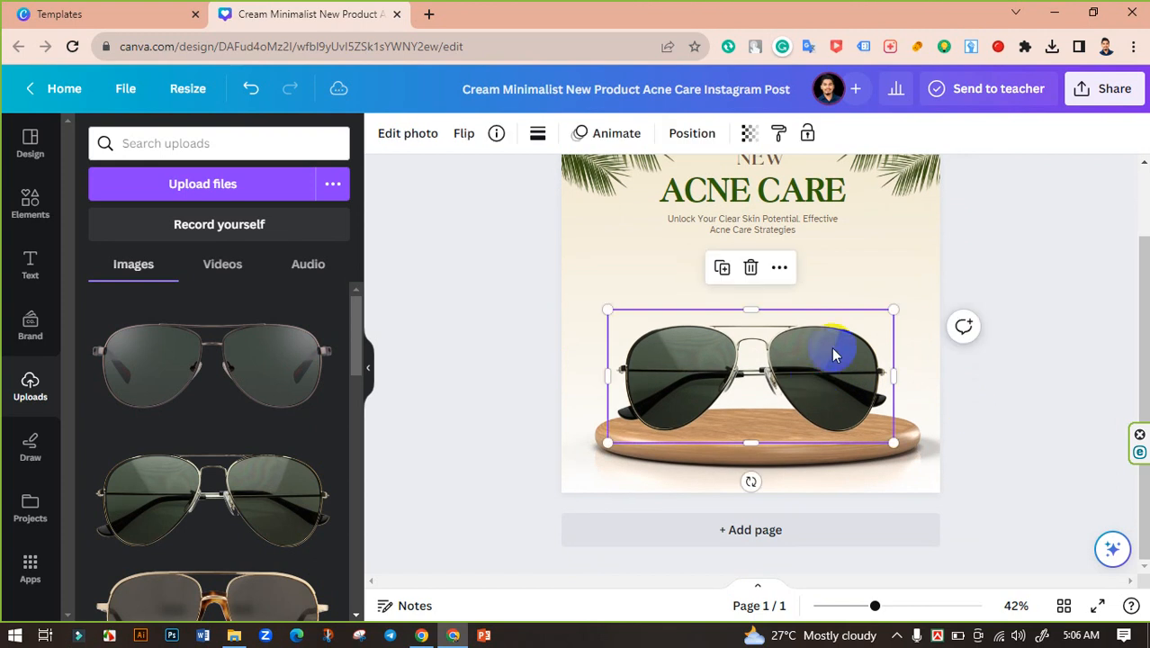
{"action": "left_click", "coordinate": [693, 135]}
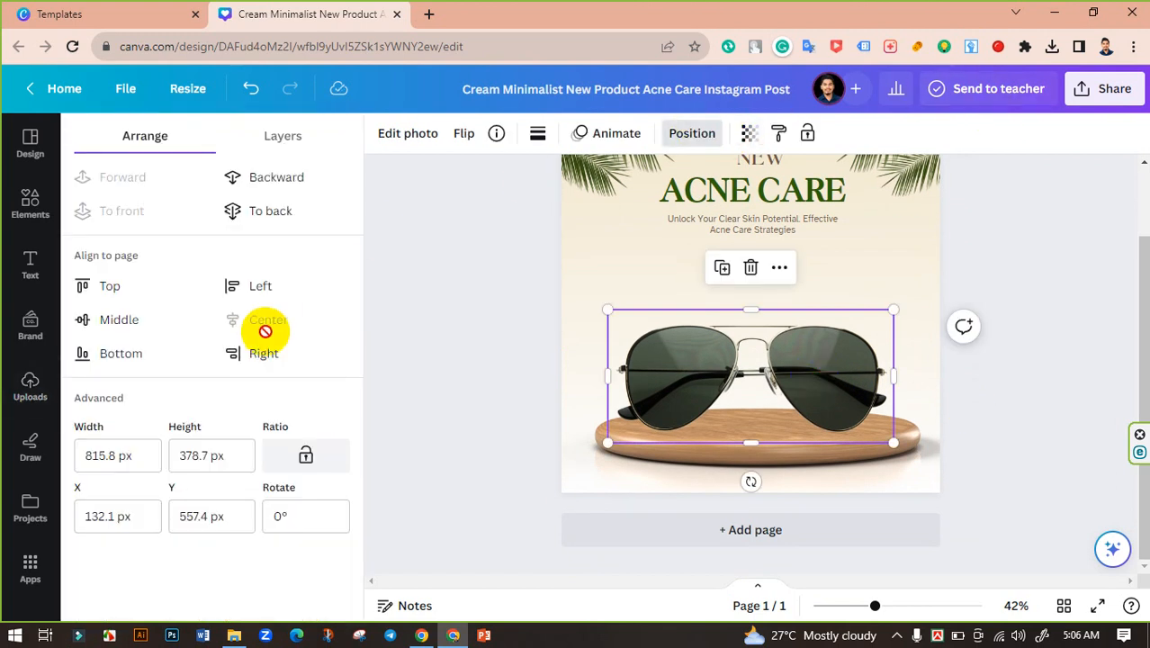
{"action": "left_click", "coordinate": [441, 284]}
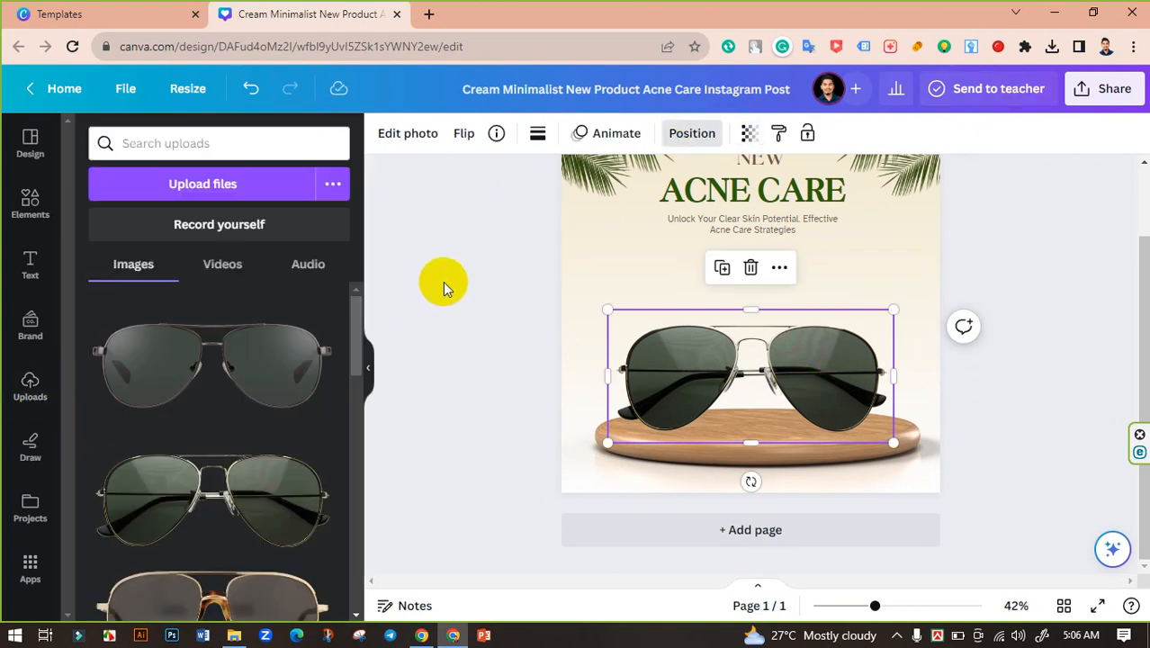
{"action": "left_click", "coordinate": [436, 308]}
{"action": "left_click", "coordinate": [122, 289]}
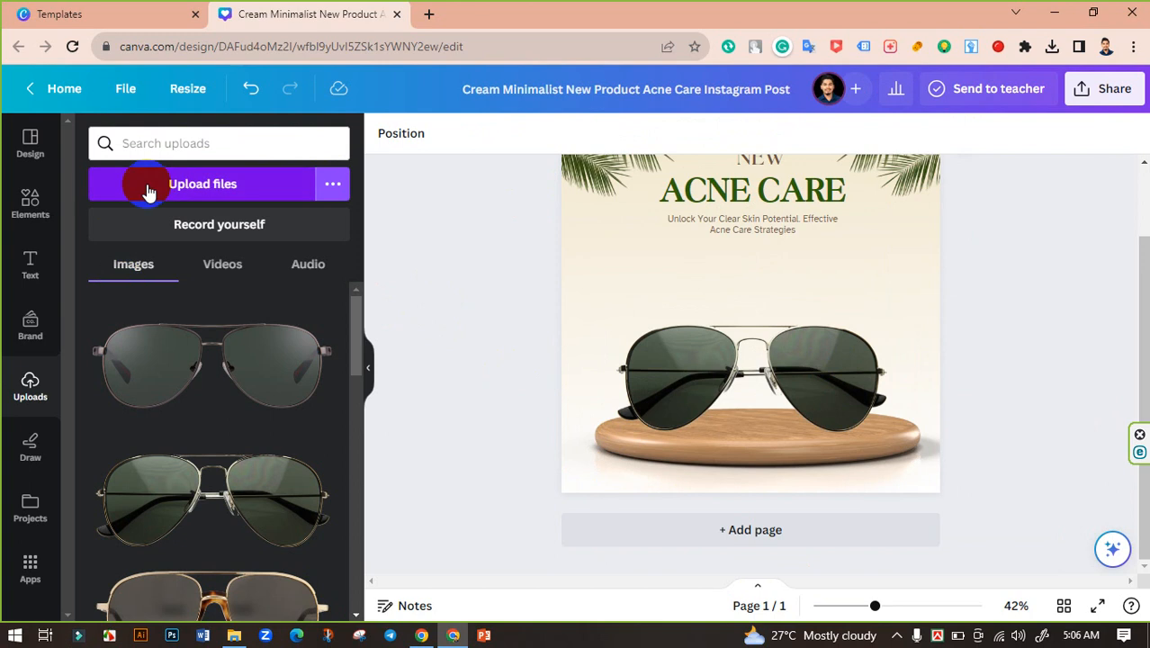
Search the elements library for "drop shadow" and browse all the matching graphics.
{"action": "left_click", "coordinate": [25, 196]}
{"action": "left_click", "coordinate": [197, 149]}
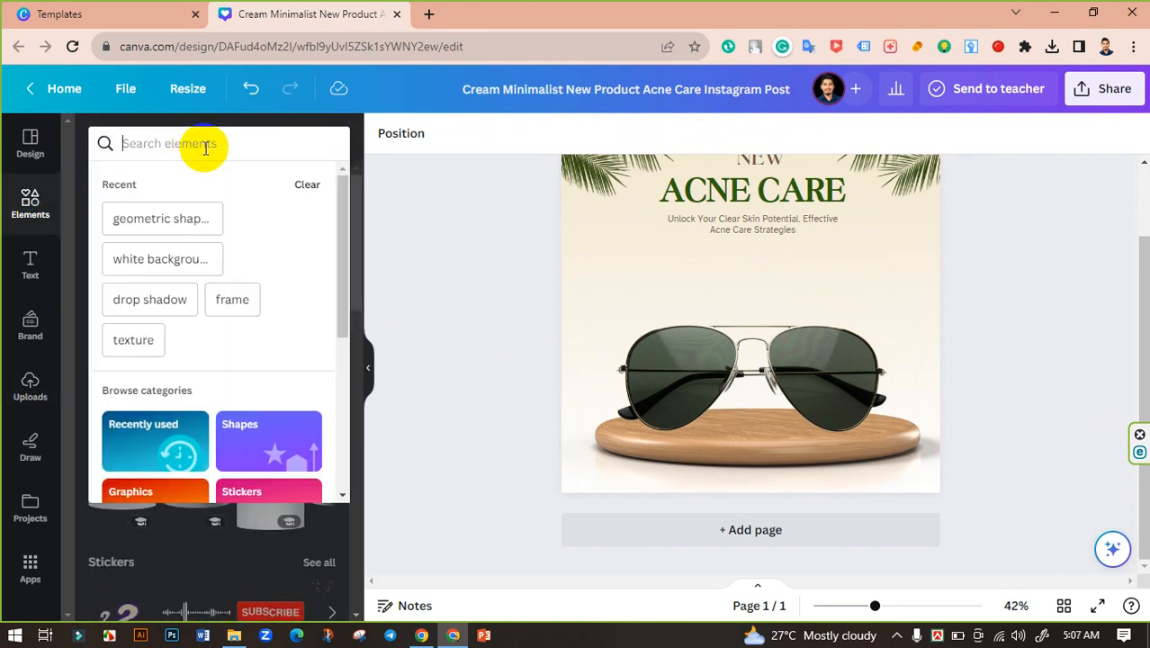
{"action": "left_click", "coordinate": [155, 295]}
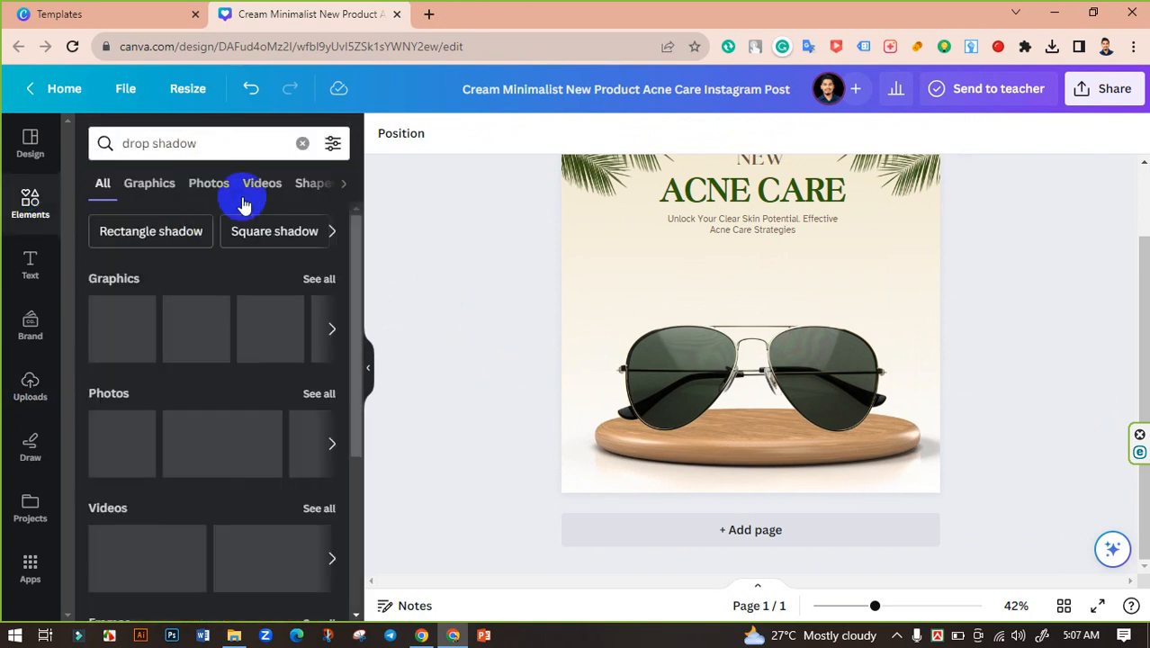
{"action": "left_click", "coordinate": [320, 279]}
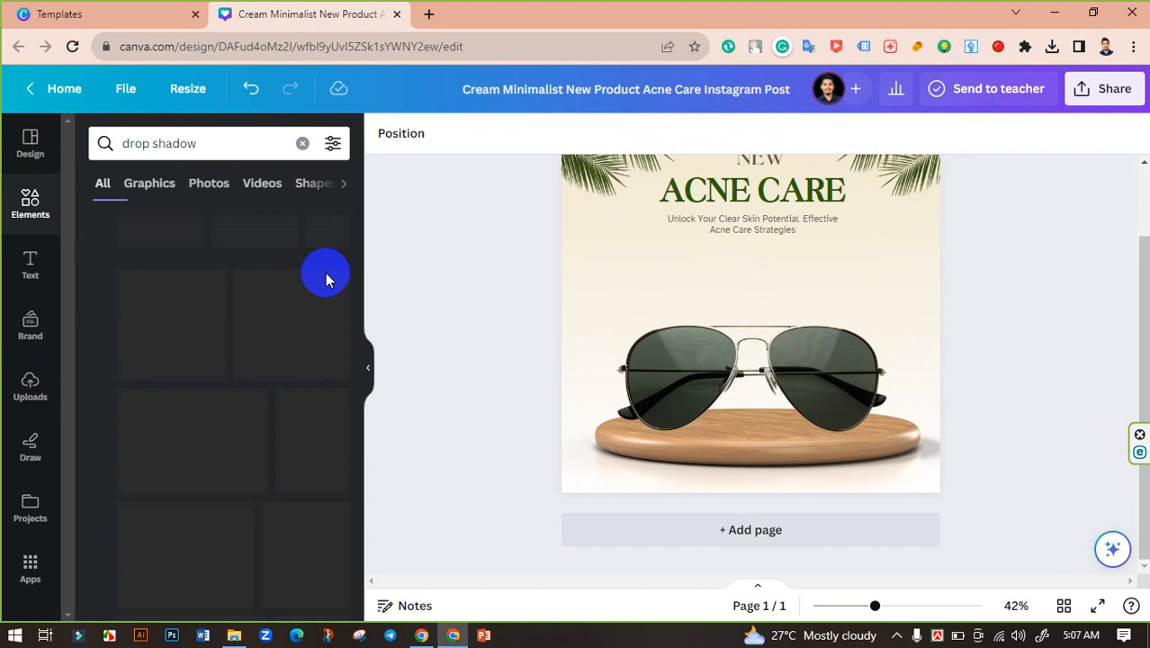
{"action": "scroll", "coordinate": [235, 393], "scroll_direction": "down", "scroll_amount": 2}
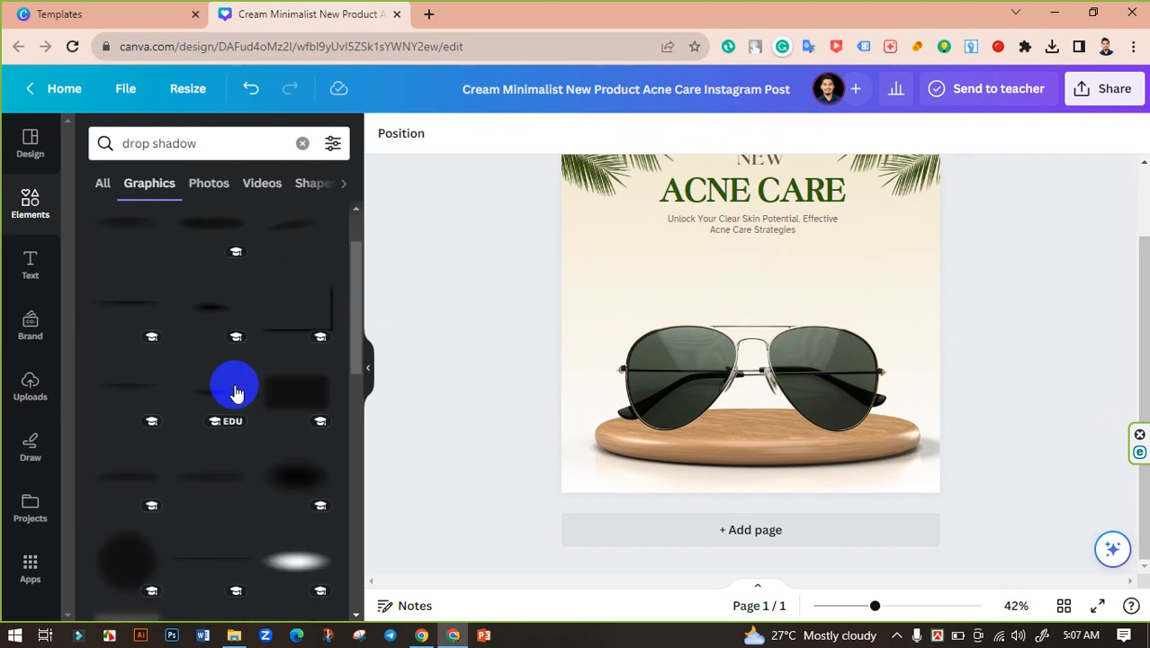
Add a soft elliptical drop shadow graphic, resize it, and position it directly beneath the sunglasses' right lens on the board.
{"action": "left_click", "coordinate": [220, 396]}
{"action": "left_click_drag", "start_coordinate": [770, 300], "coordinate": [862, 424]}
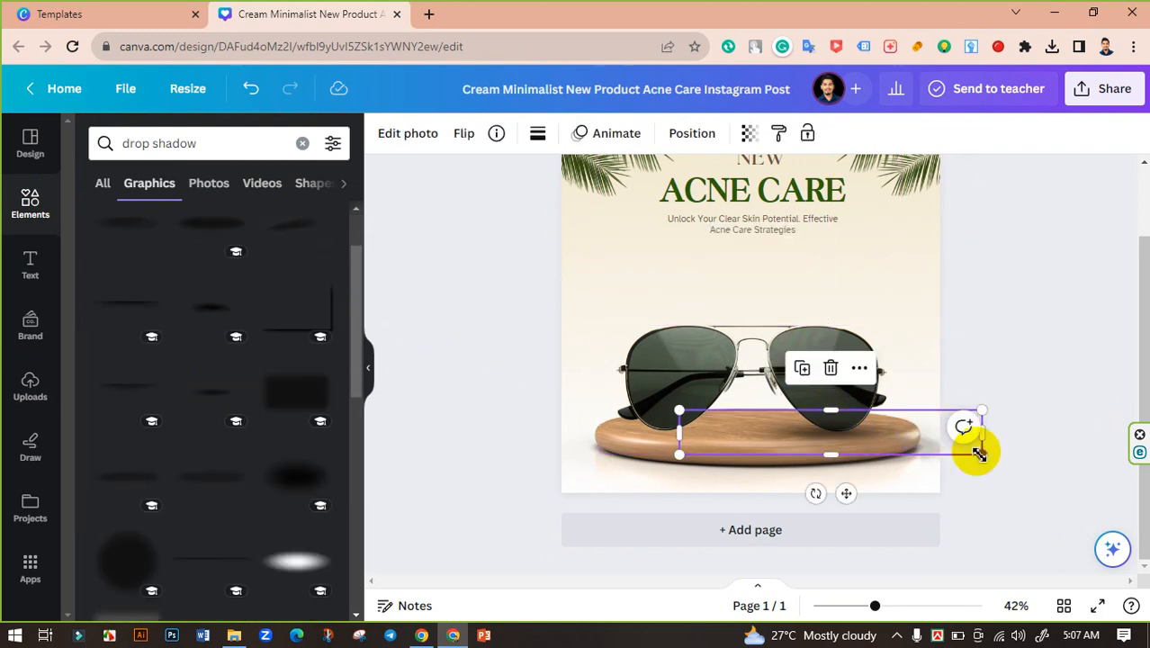
{"action": "left_click_drag", "start_coordinate": [982, 455], "coordinate": [908, 451]}
{"action": "left_click_drag", "start_coordinate": [880, 612], "coordinate": [924, 606]}
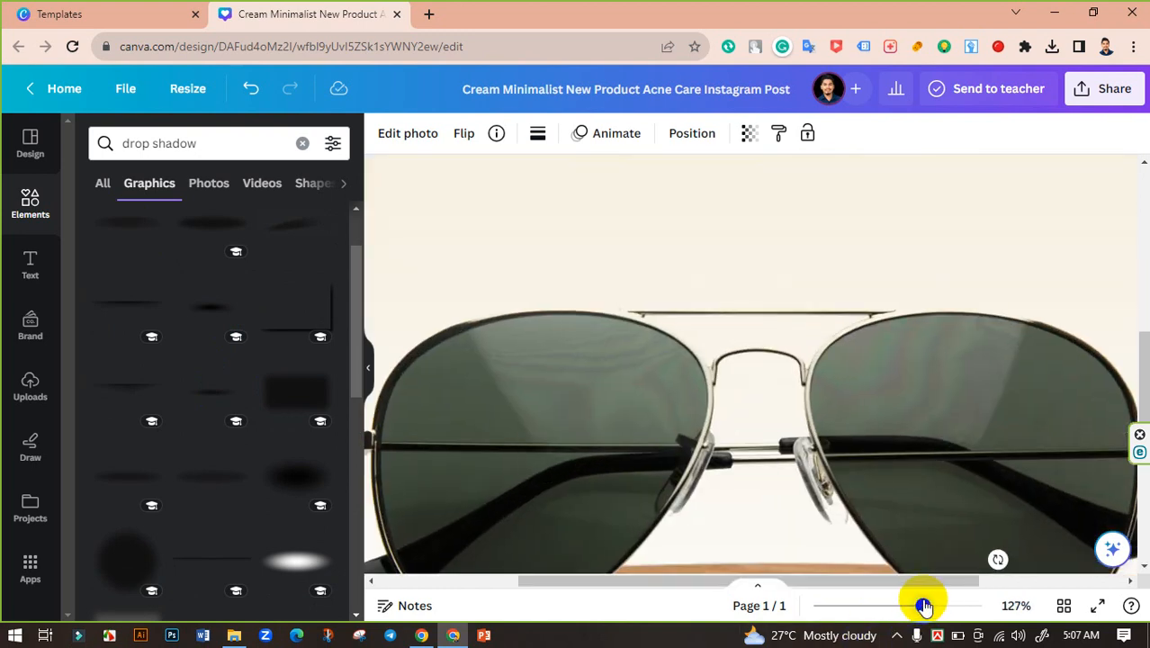
{"action": "scroll", "coordinate": [847, 368], "scroll_direction": "down", "scroll_amount": 5}
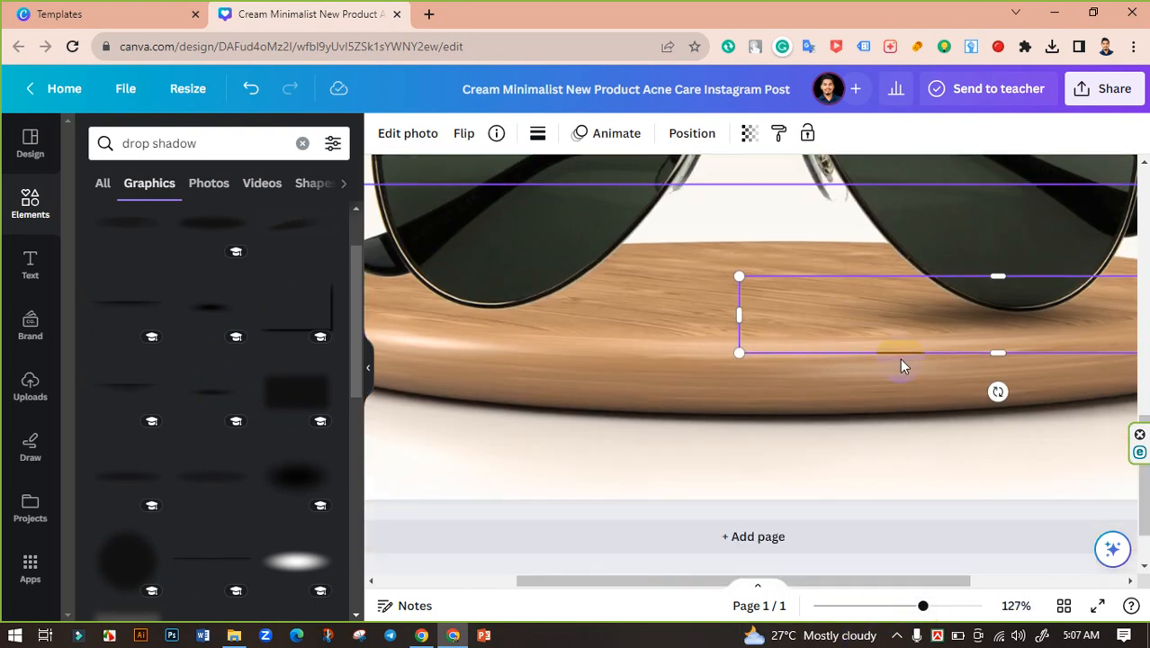
{"action": "left_click_drag", "start_coordinate": [940, 316], "coordinate": [965, 314]}
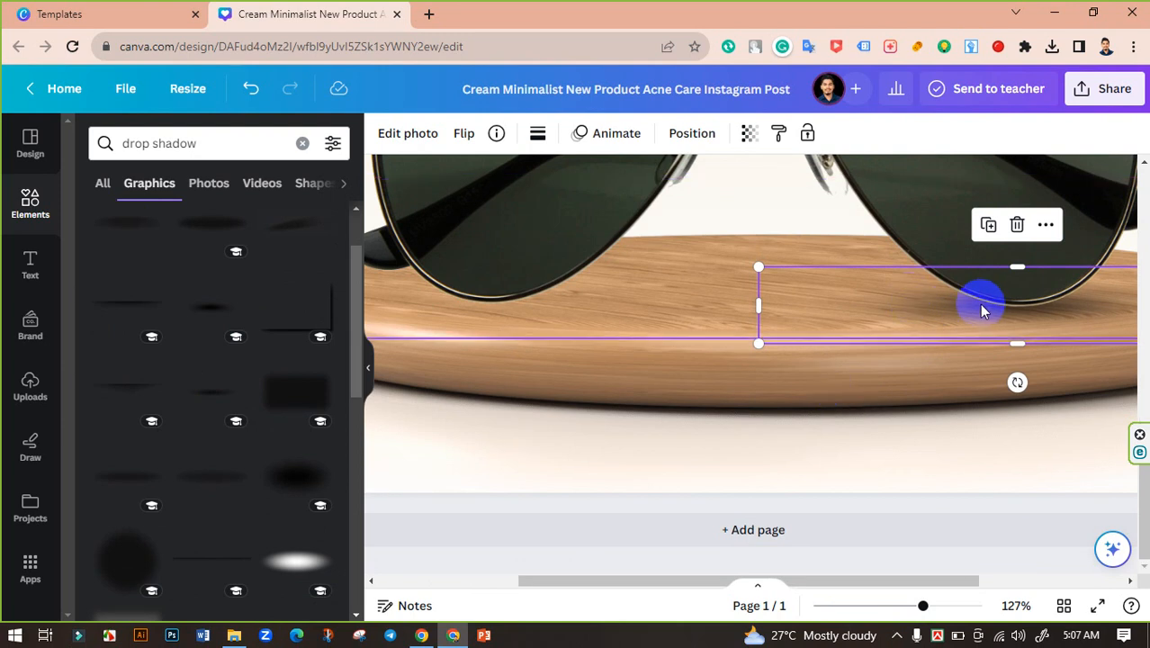
Duplicate the drop shadow at the same height beneath the left lens, then deselect it.
{"action": "left_click_drag", "start_coordinate": [981, 310], "coordinate": [490, 310]}
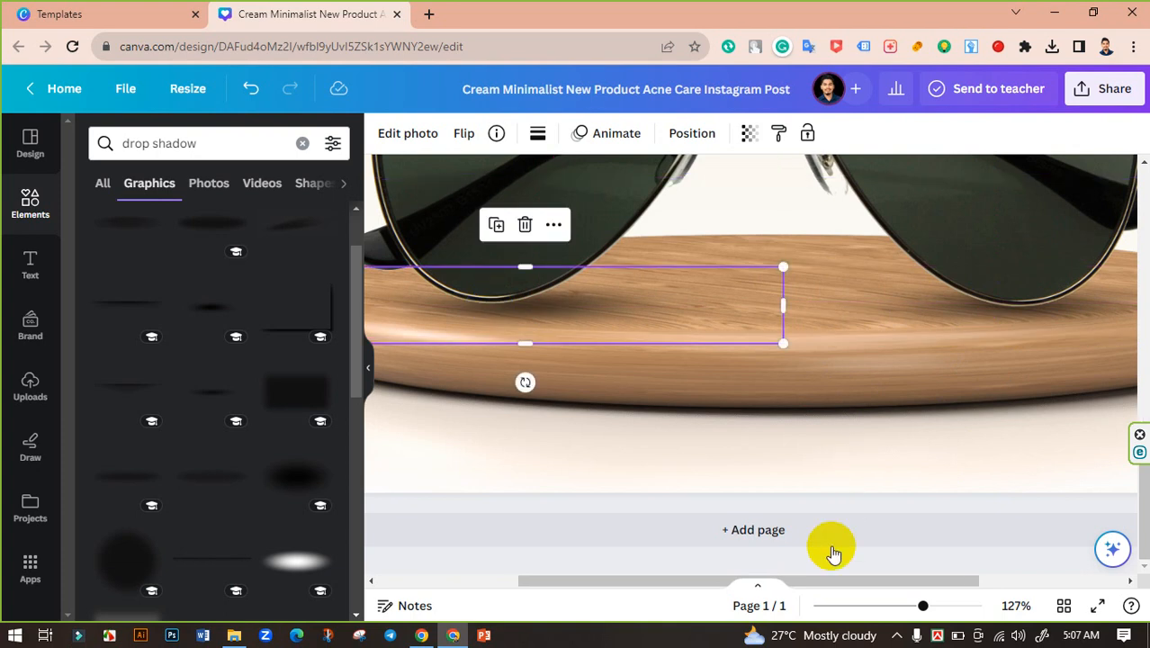
{"action": "left_click_drag", "start_coordinate": [913, 614], "coordinate": [882, 613]}
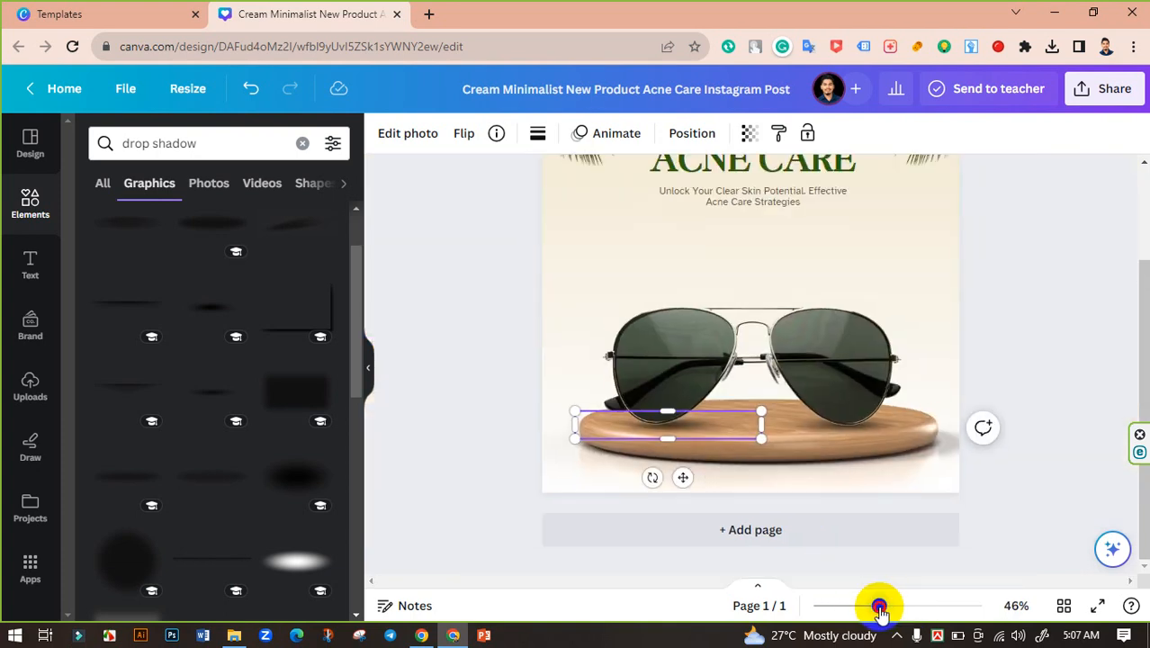
{"action": "left_click", "coordinate": [1076, 378]}
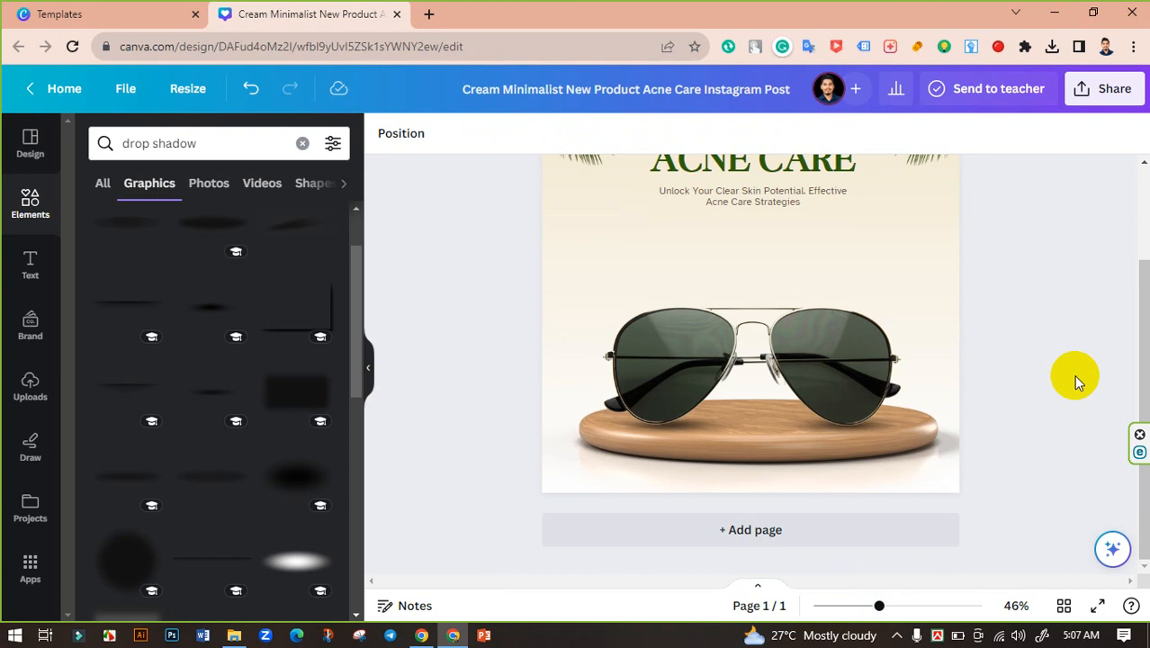
Move the subtitle, the ACNE CARE headline and the NEW line slightly lower on the page, aligning the subtitle to the page centre.
{"action": "scroll", "coordinate": [1073, 374], "scroll_direction": "up", "scroll_amount": 2}
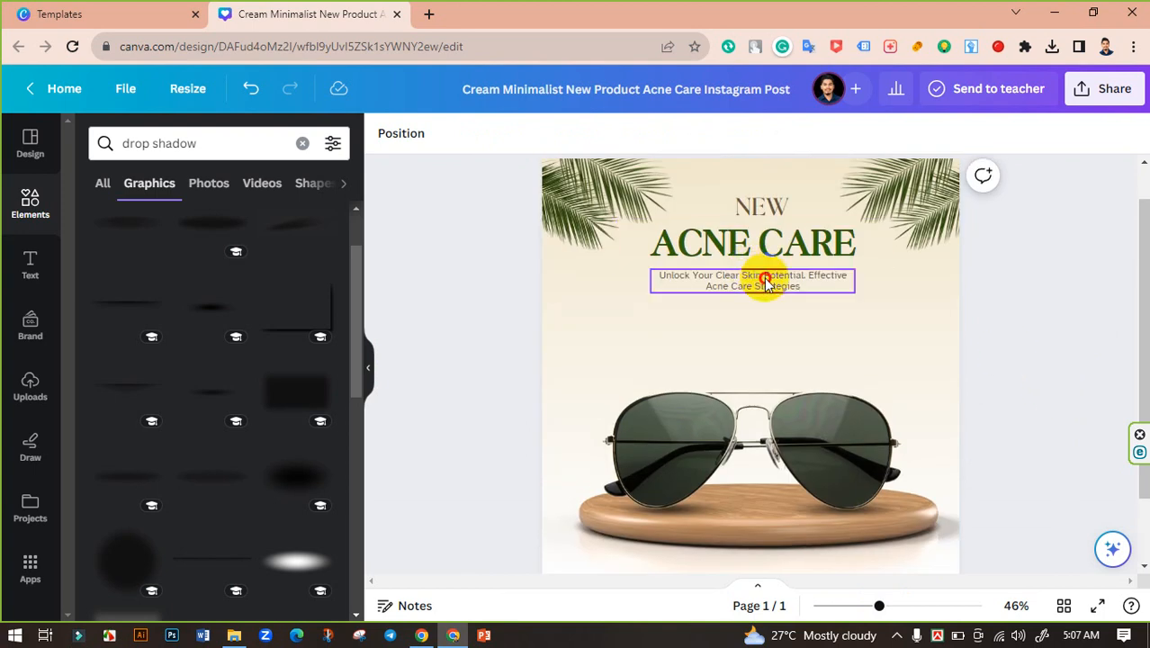
{"action": "mouse_move", "coordinate": [762, 278]}
{"action": "left_mouse_down"}
{"action": "mouse_move", "coordinate": [777, 326]}
{"action": "mouse_move", "coordinate": [779, 280]}
{"action": "mouse_move", "coordinate": [777, 293]}
{"action": "left_mouse_up"}
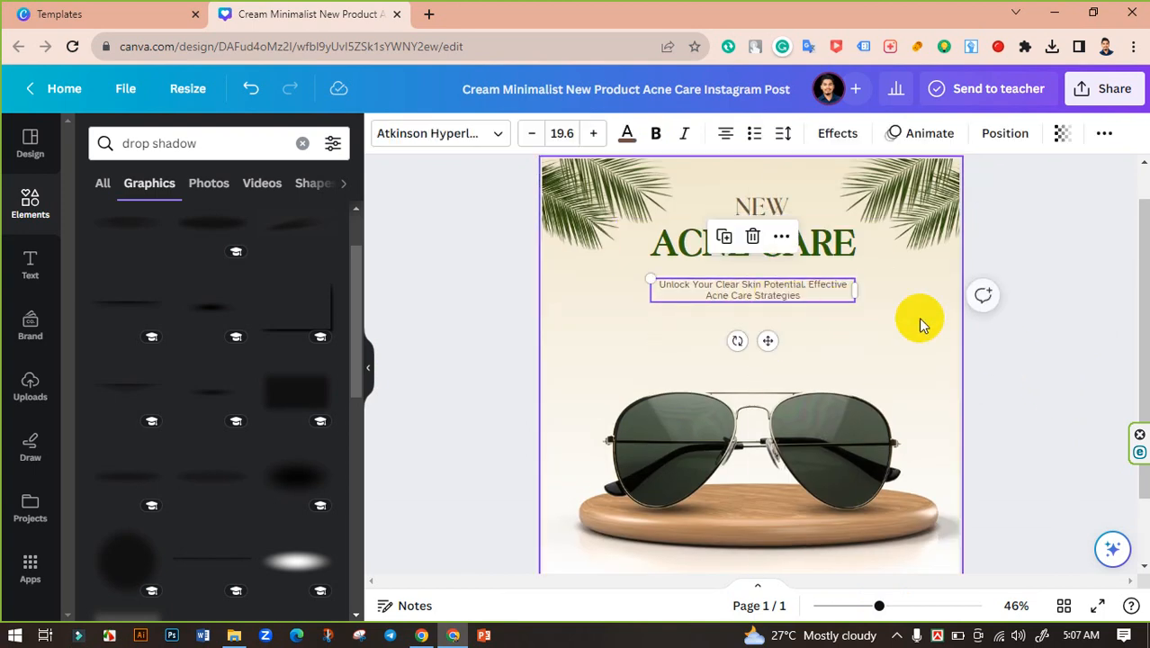
{"action": "left_click", "coordinate": [1002, 135]}
{"action": "left_click", "coordinate": [256, 320]}
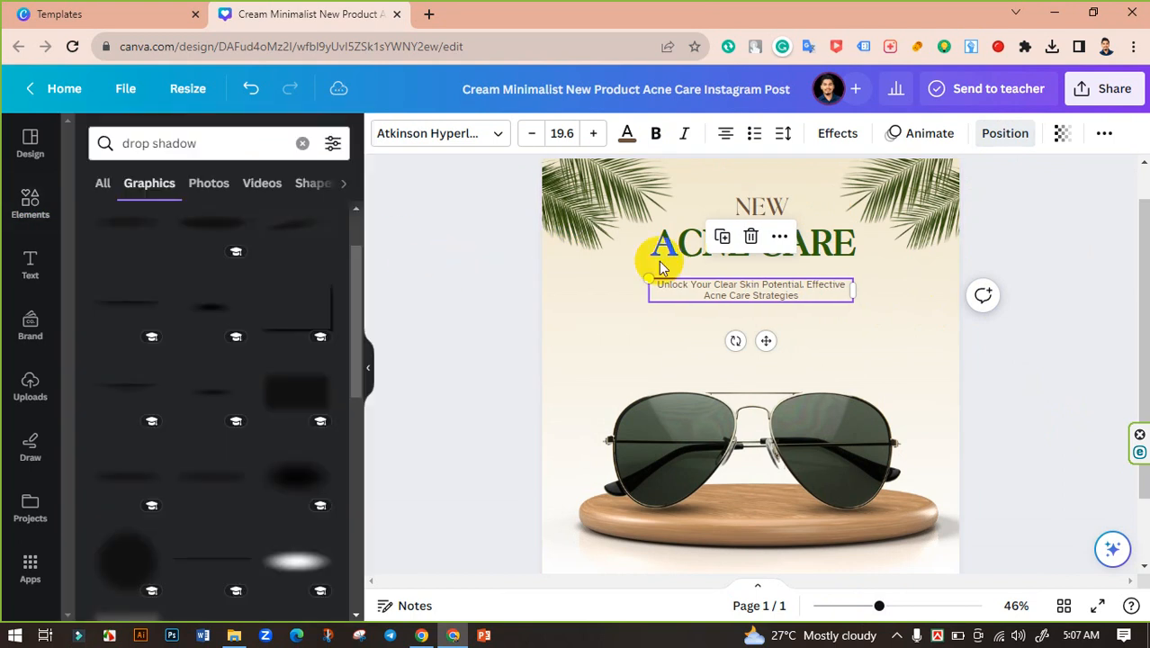
{"action": "left_click", "coordinate": [803, 250]}
{"action": "left_click_drag", "start_coordinate": [810, 239], "coordinate": [816, 257]}
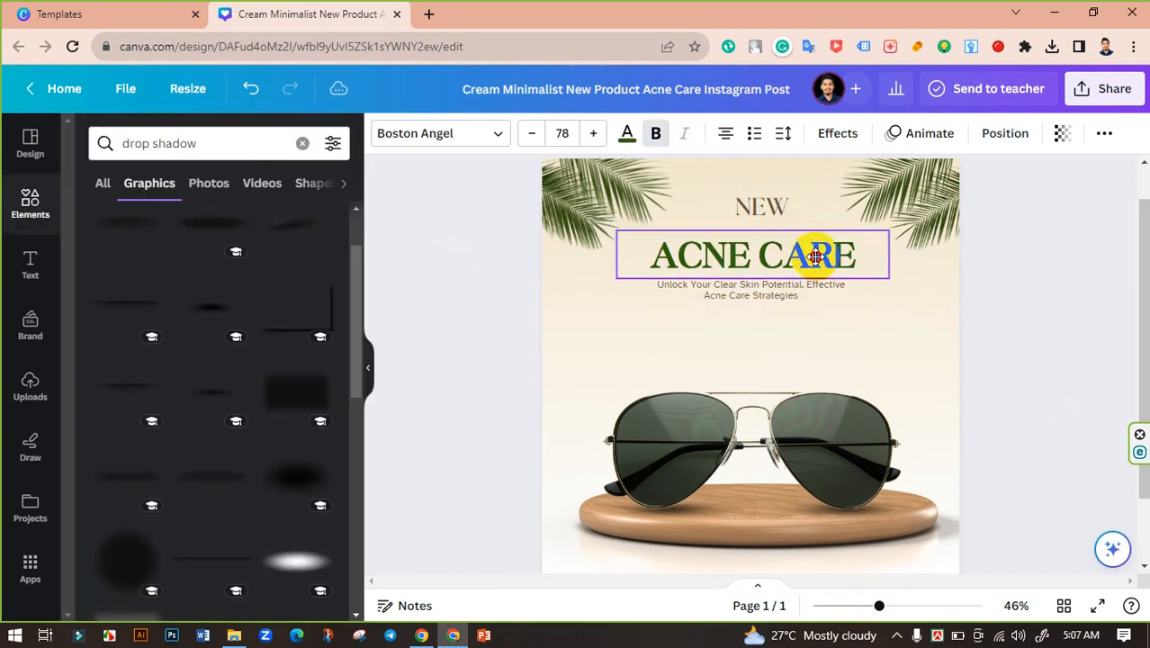
{"action": "left_click", "coordinate": [782, 206]}
{"action": "left_click_drag", "start_coordinate": [782, 206], "coordinate": [772, 226]}
Replace the ACNE CARE headline with "MEN´S SUNGLASS" and adjust its text box so the headline fits on one line.
{"action": "left_click", "coordinate": [749, 253]}
{"action": "left_click", "coordinate": [747, 254]}
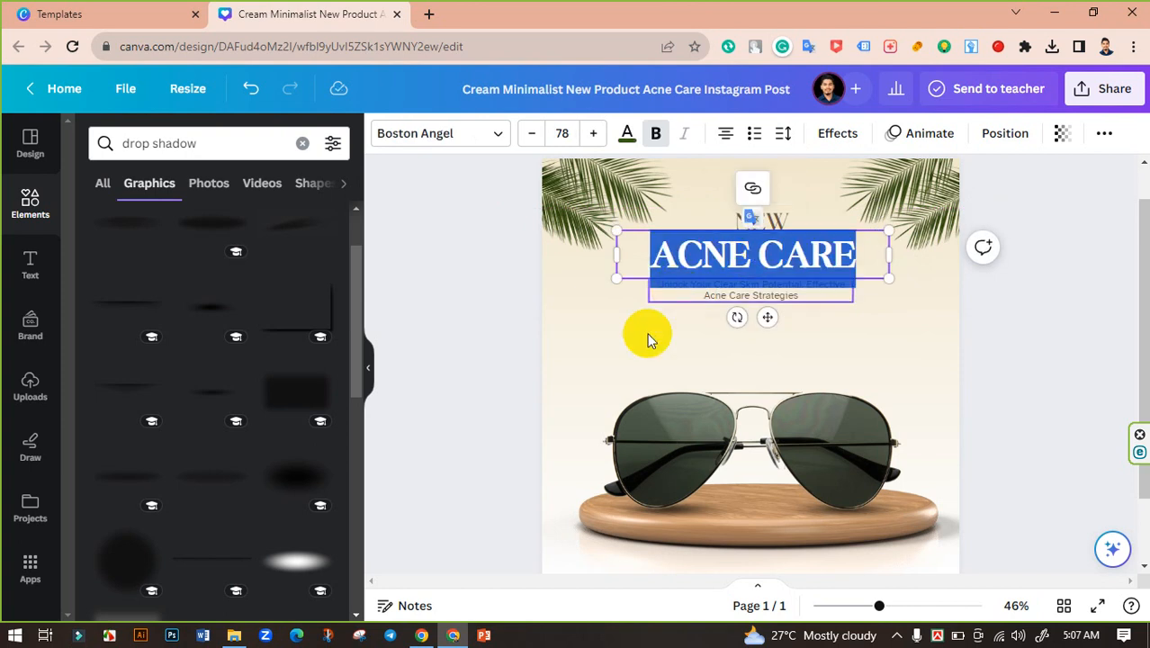
{"action": "type", "text": "MEN"}
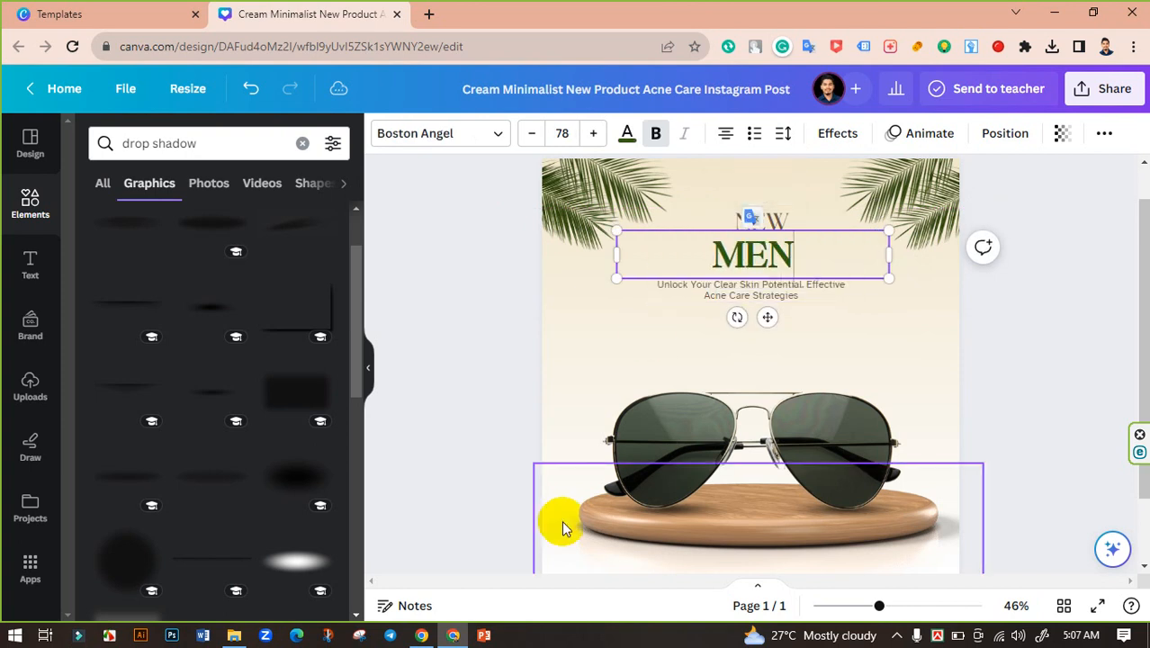
{"action": "type", "text": "'S"}
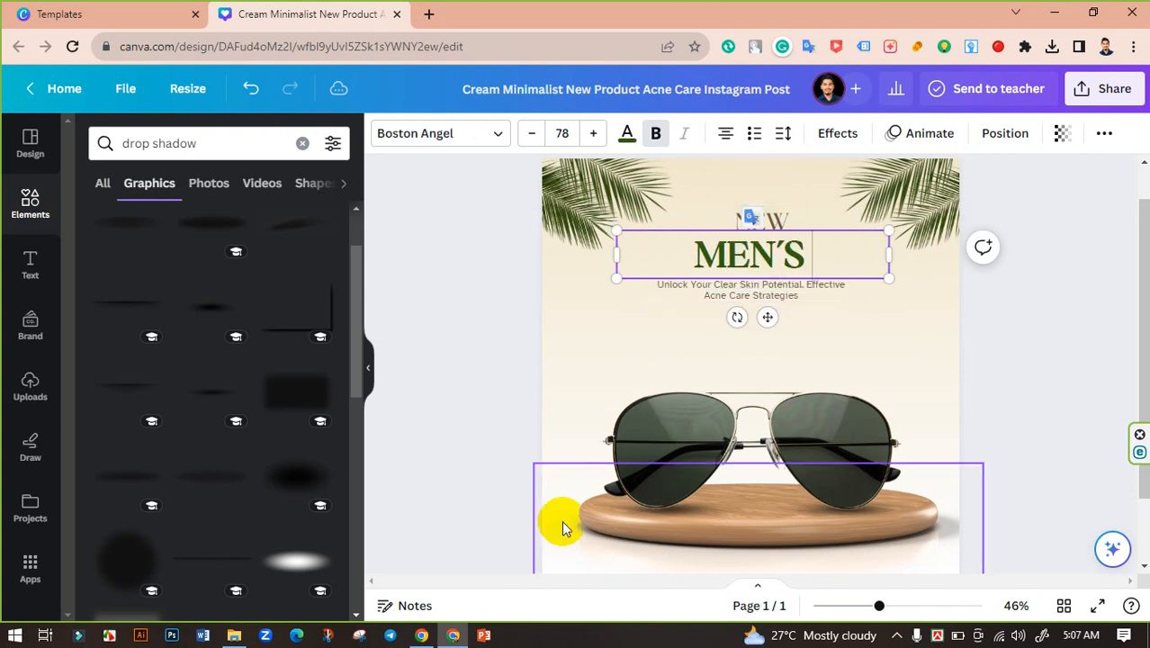
{"action": "type", "text": " SUNGL"}
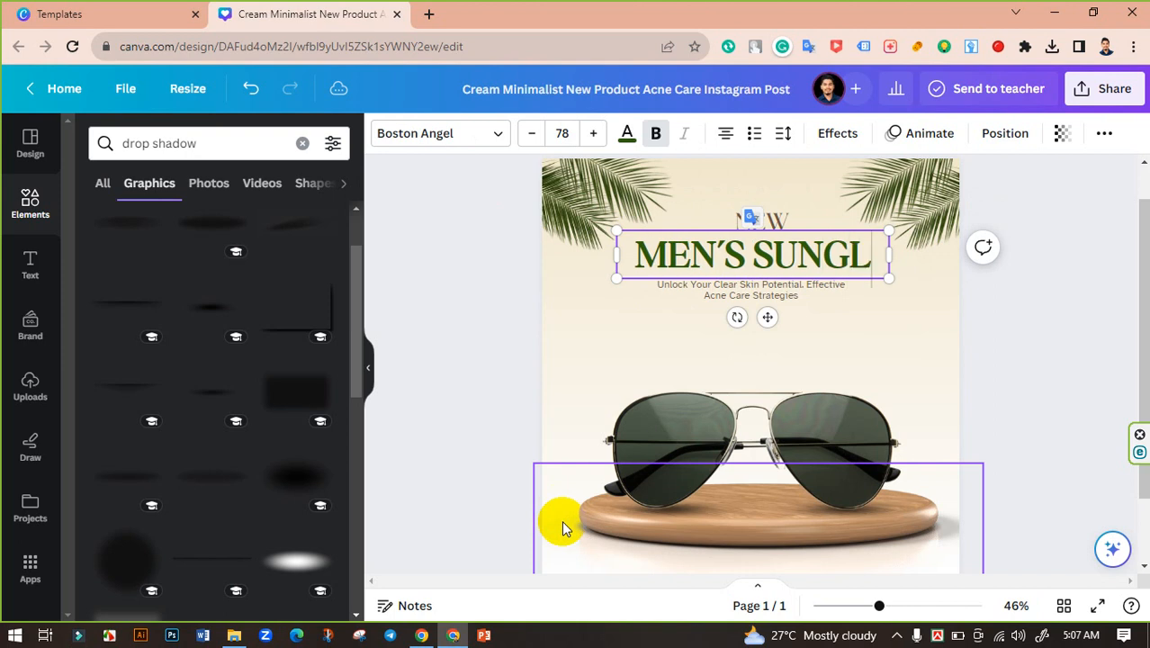
{"action": "type", "text": "ASS"}
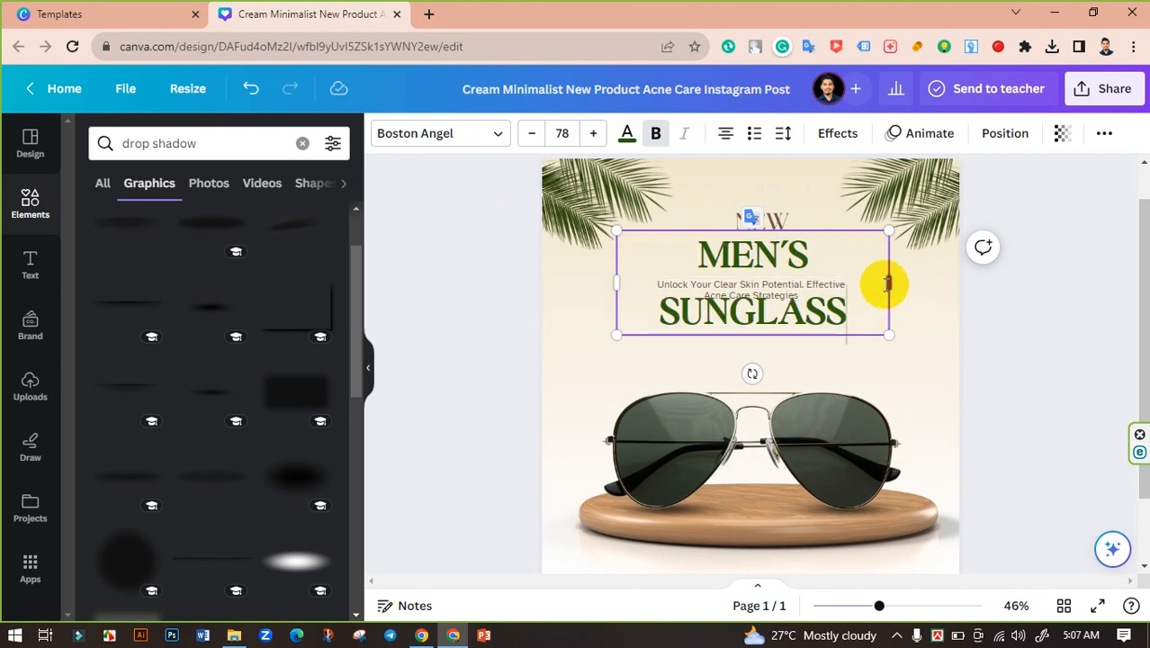
{"action": "mouse_move", "coordinate": [894, 286]}
{"action": "left_mouse_down"}
{"action": "mouse_move", "coordinate": [910, 282]}
{"action": "mouse_move", "coordinate": [900, 280]}
{"action": "left_mouse_up"}
{"action": "left_click", "coordinate": [1037, 311]}
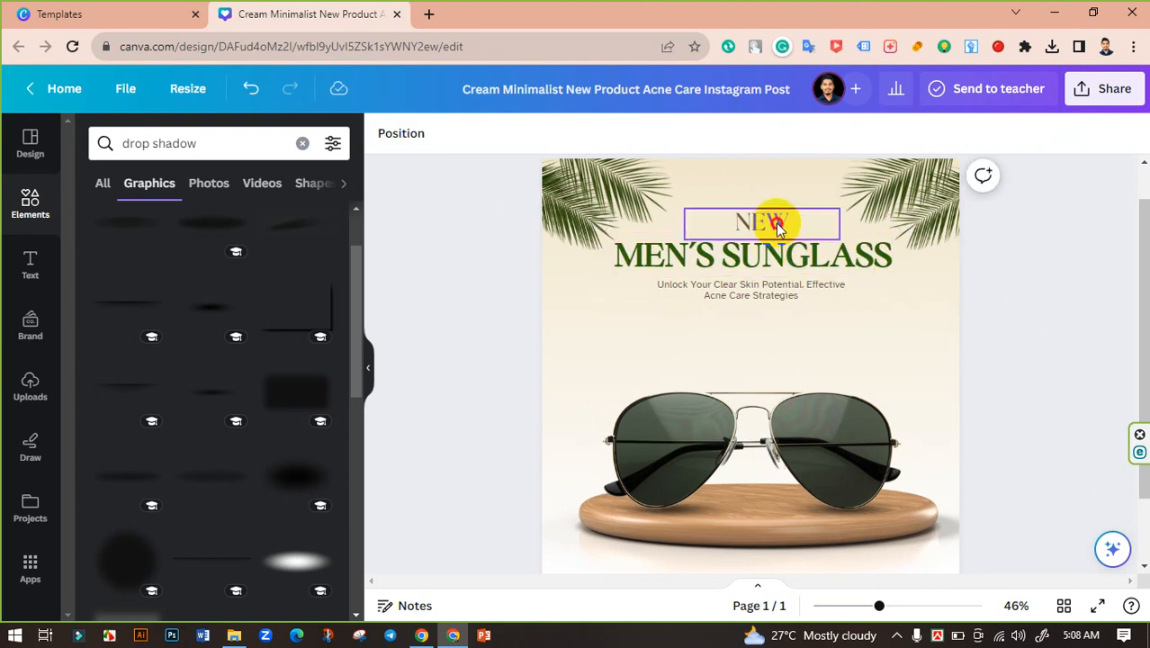
{"action": "left_click", "coordinate": [776, 225]}
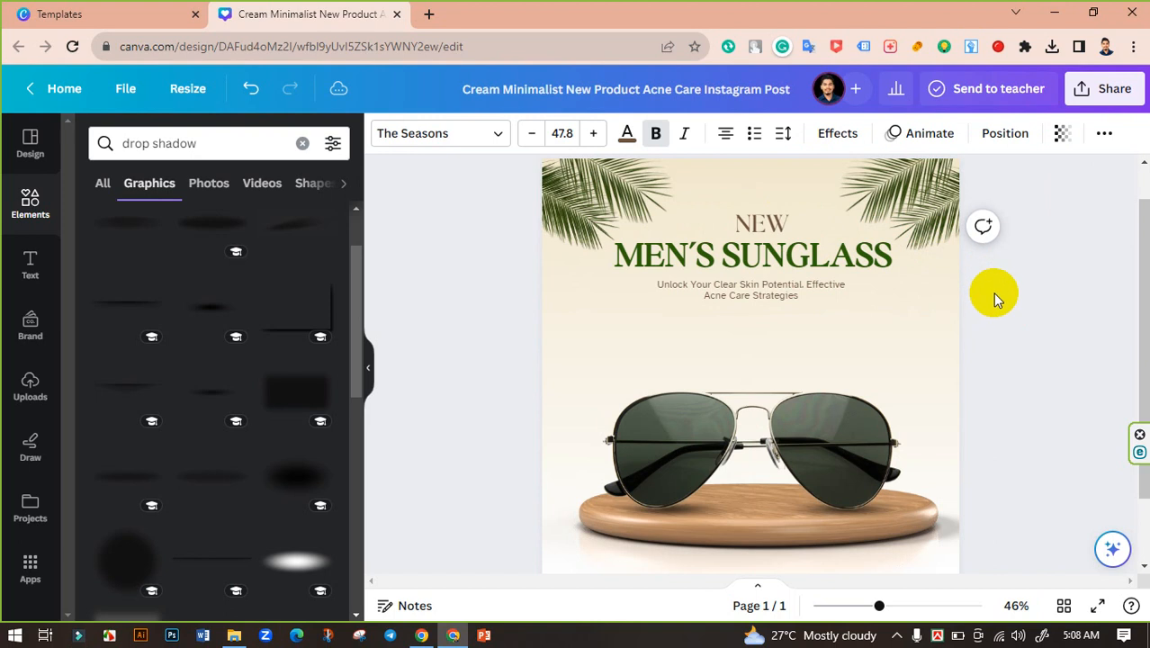
Replace the subtitle with "Get your Favorite Sunglass For Halloween Season. Special Offer in This Week.".
{"action": "double_click", "coordinate": [812, 295]}
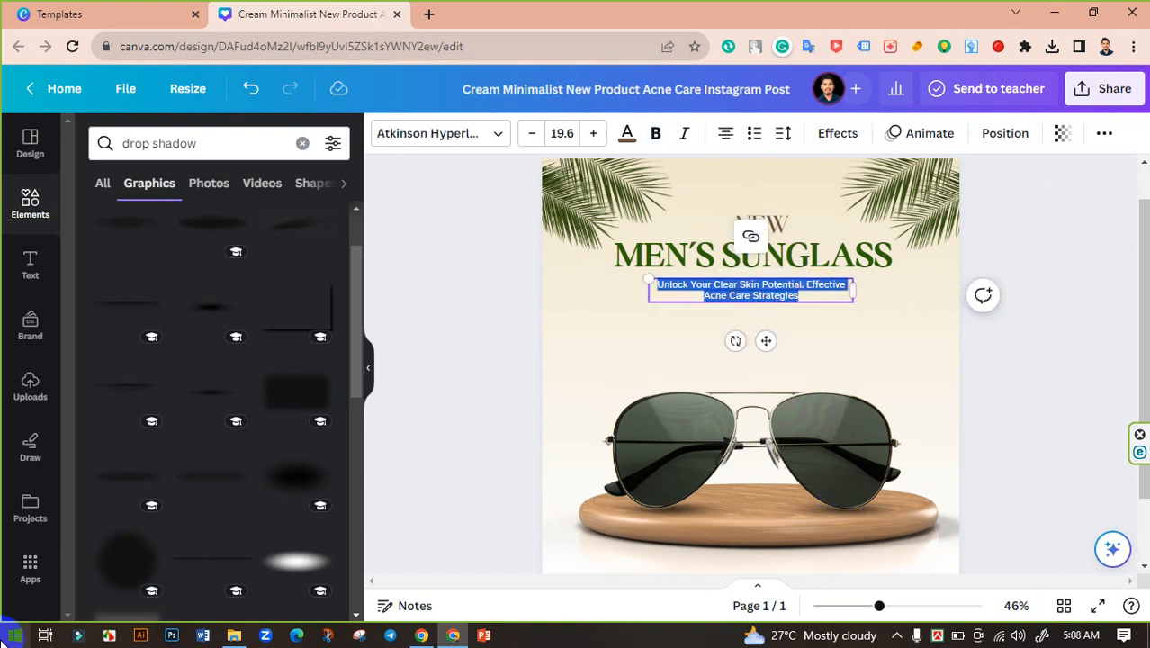
{"action": "type", "text": "G"}
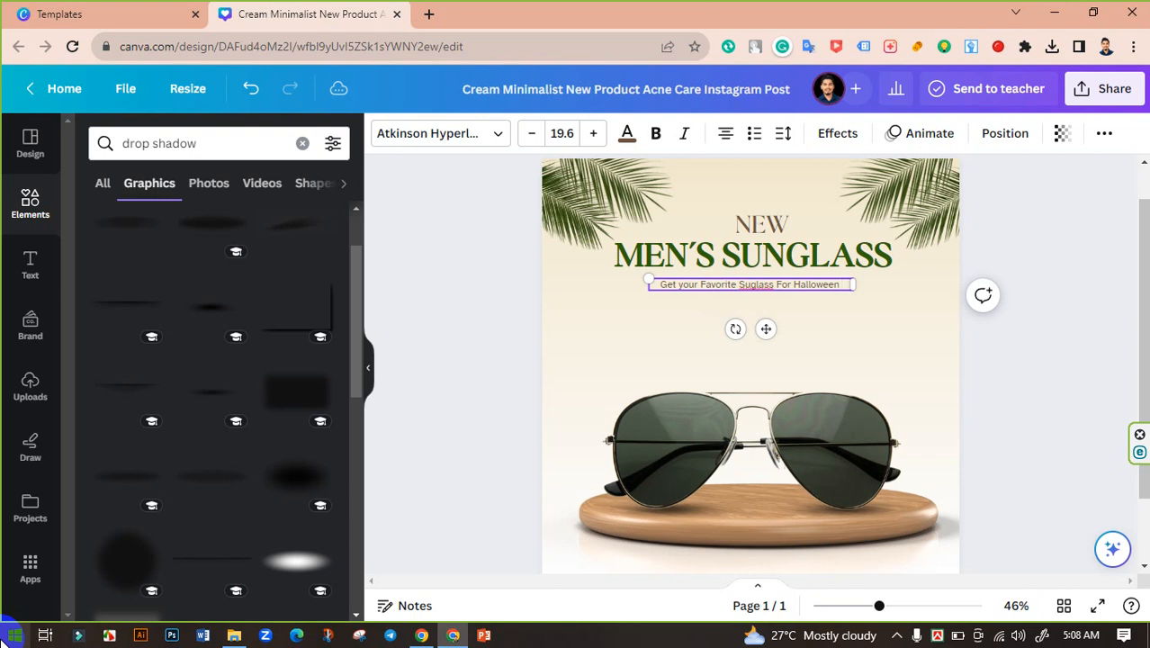
{"action": "type", "text": "Se"}
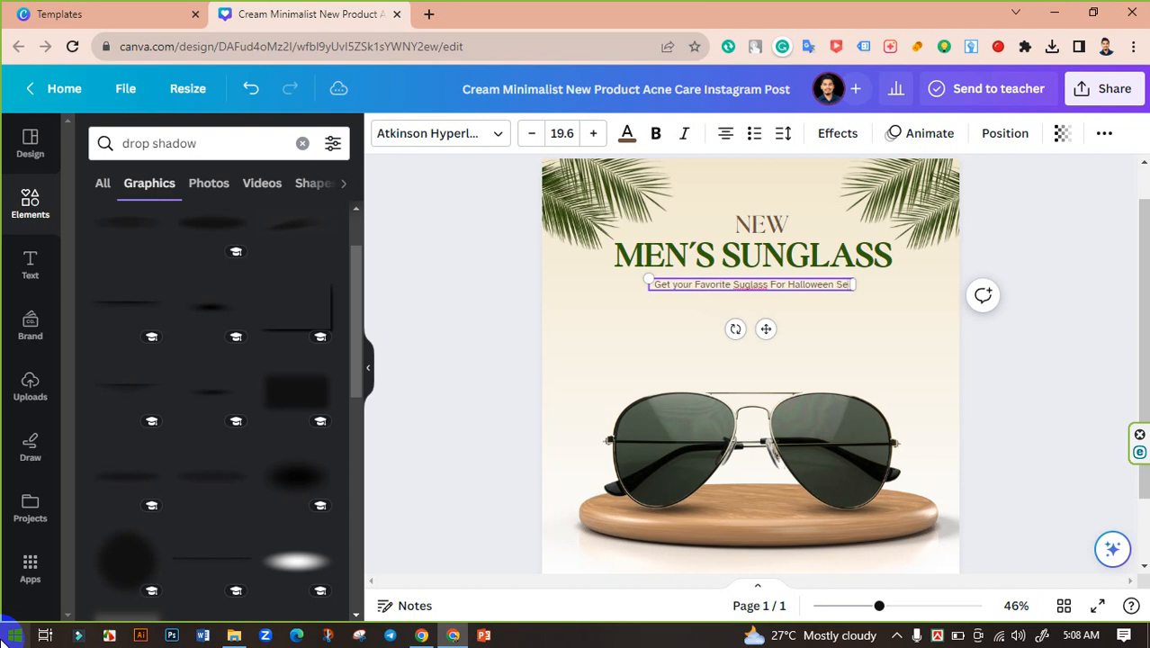
{"action": "type", "text": "ason. Special Offer in This Week."}
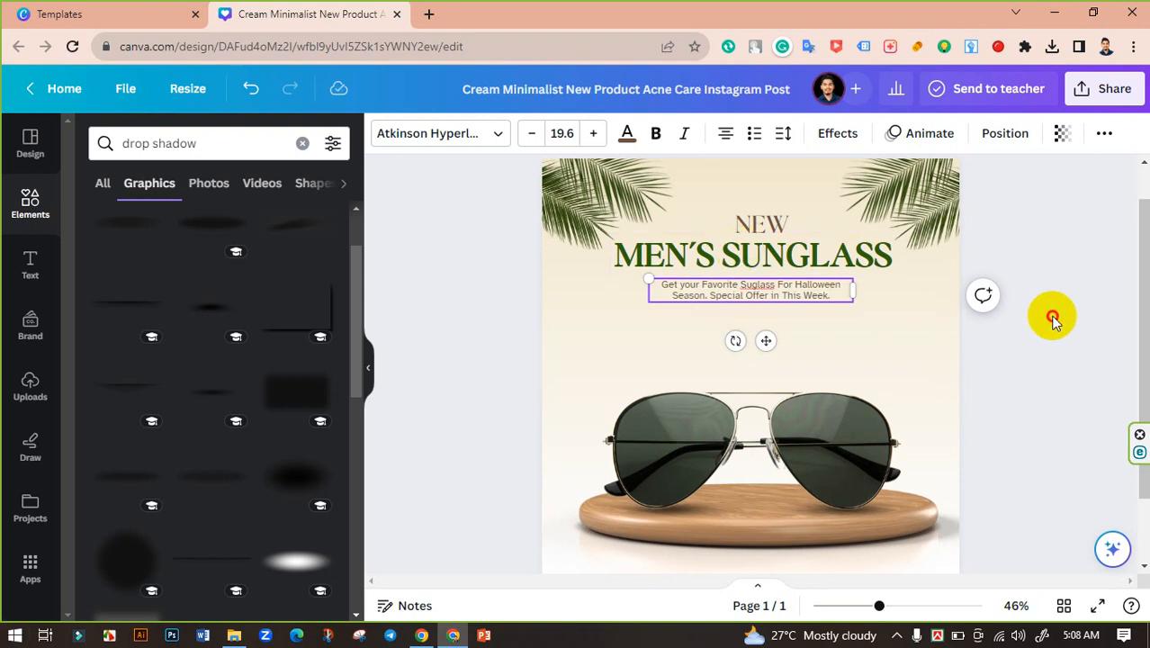
{"action": "left_click", "coordinate": [987, 347]}
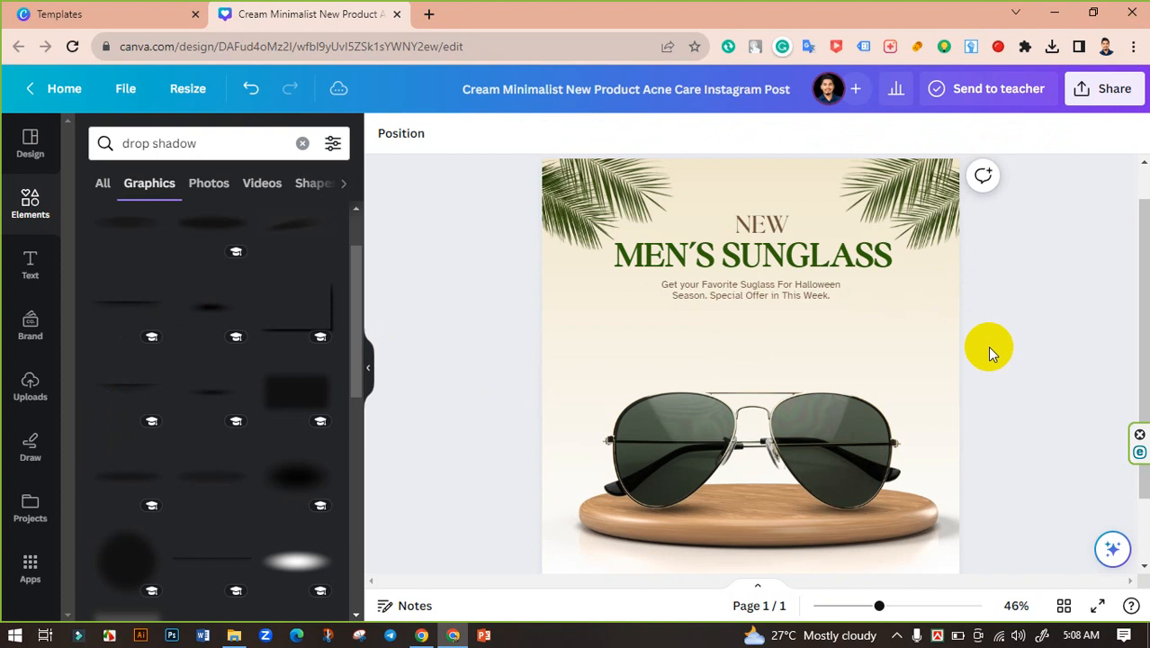
{"action": "left_click", "coordinate": [747, 289]}
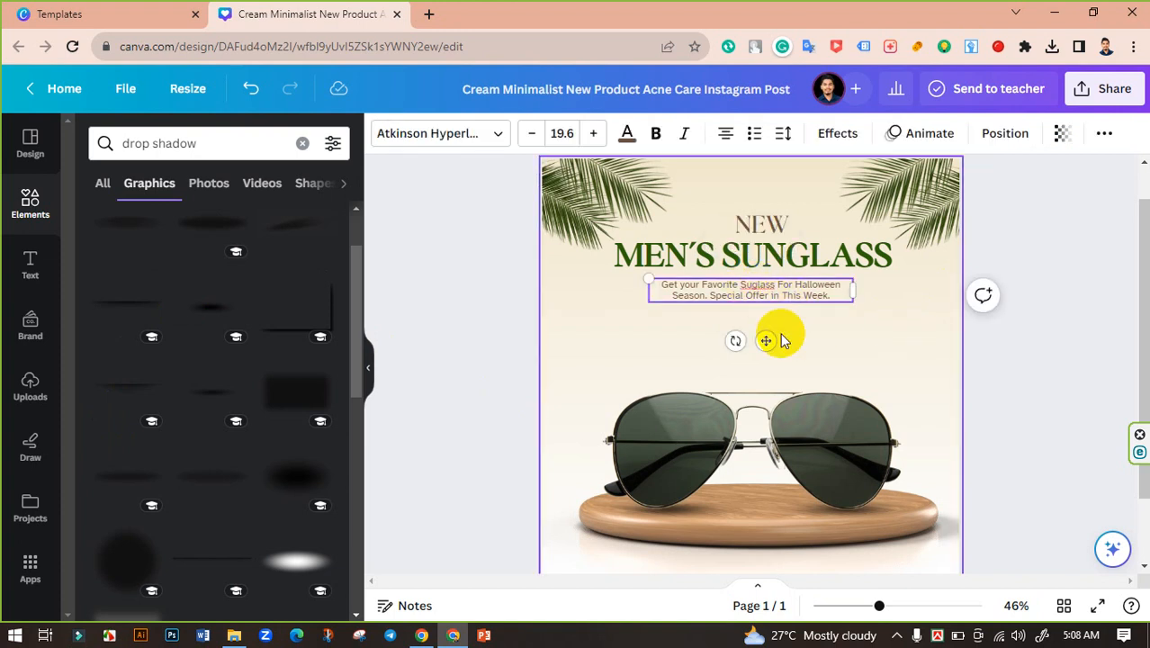
{"action": "left_click", "coordinate": [1046, 329]}
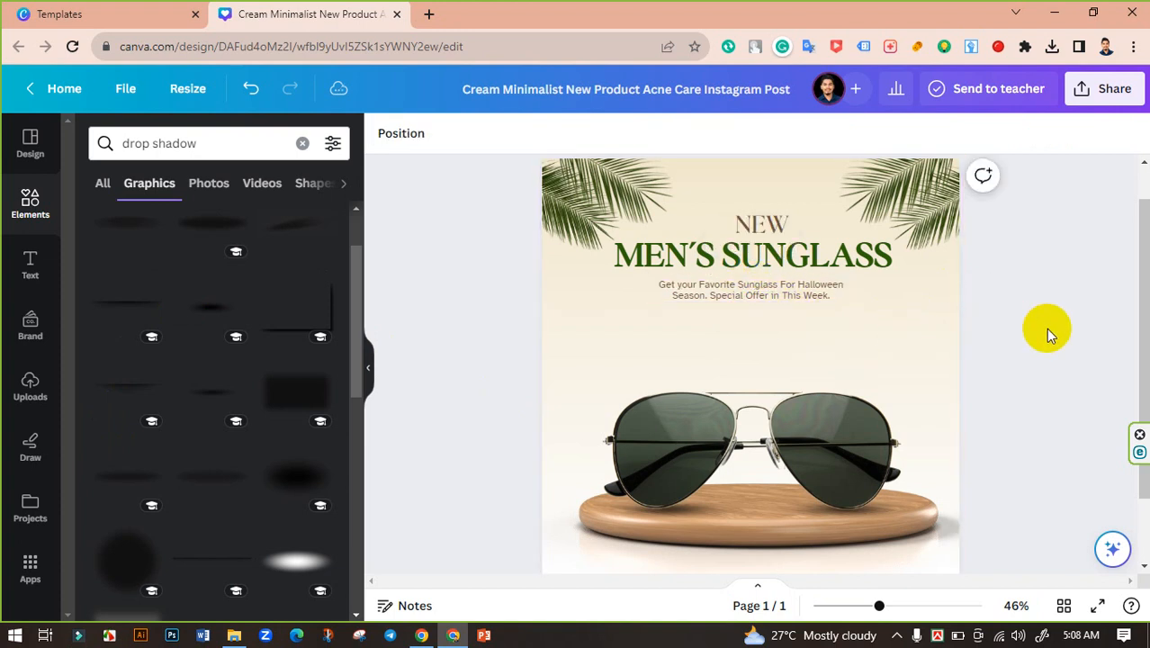
Capitalise "Your" in the subtitle and deselect the text.
{"action": "left_click", "coordinate": [680, 290]}
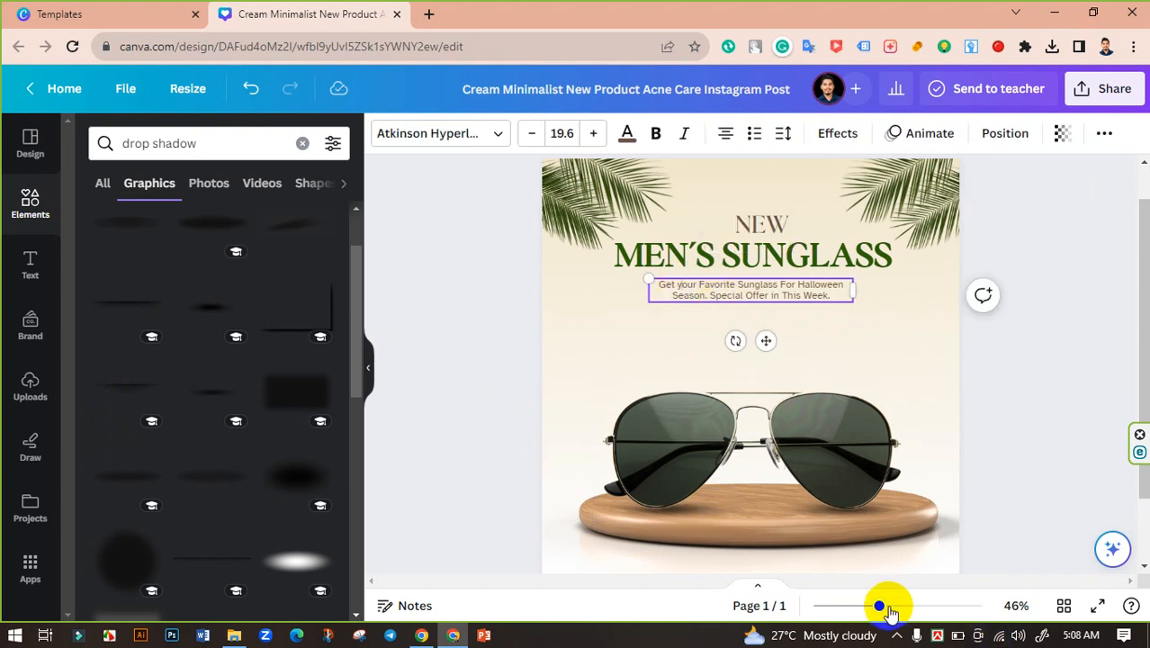
{"action": "left_click_drag", "start_coordinate": [879, 606], "coordinate": [906, 605]}
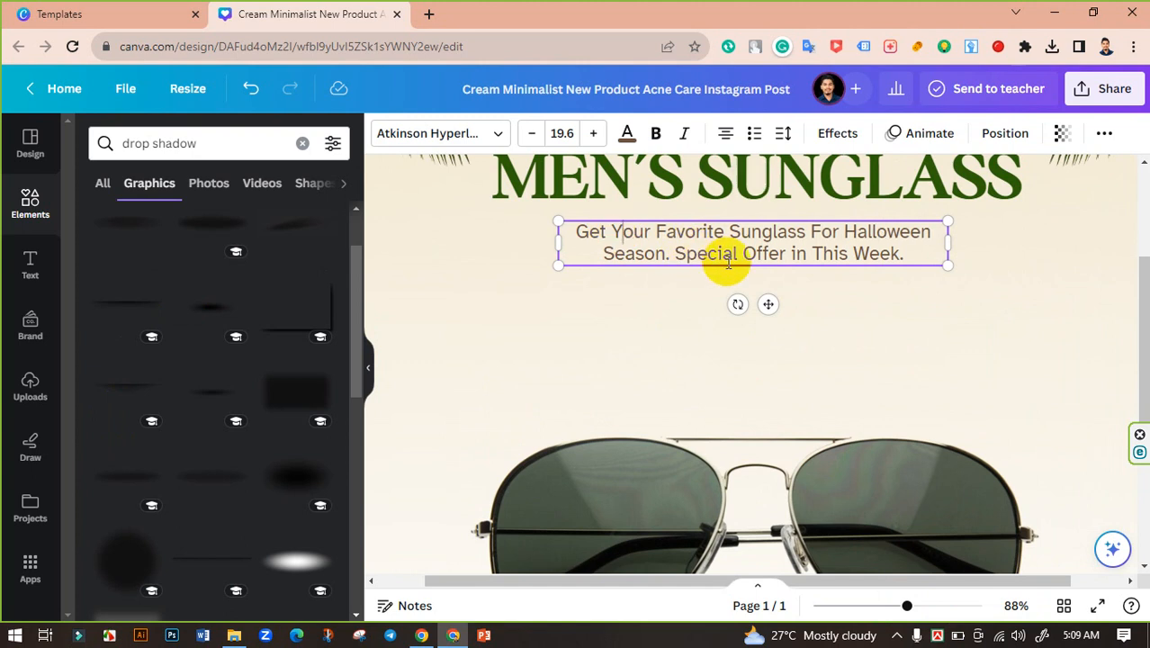
{"action": "left_click", "coordinate": [1006, 248]}
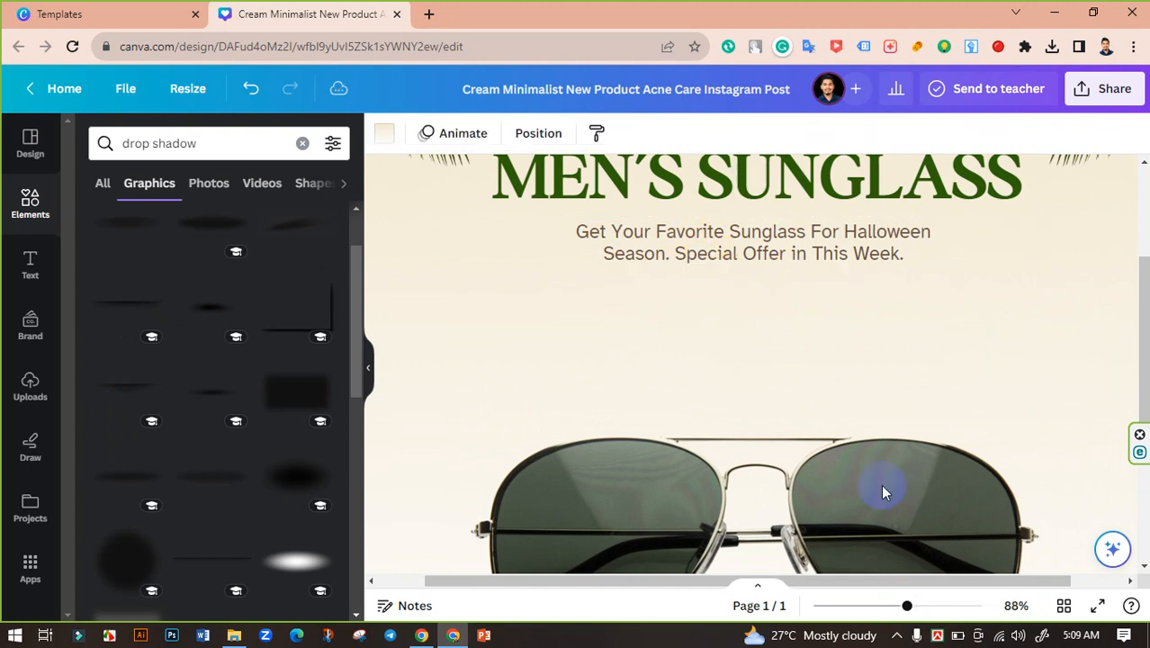
{"action": "left_click_drag", "start_coordinate": [893, 606], "coordinate": [873, 603]}
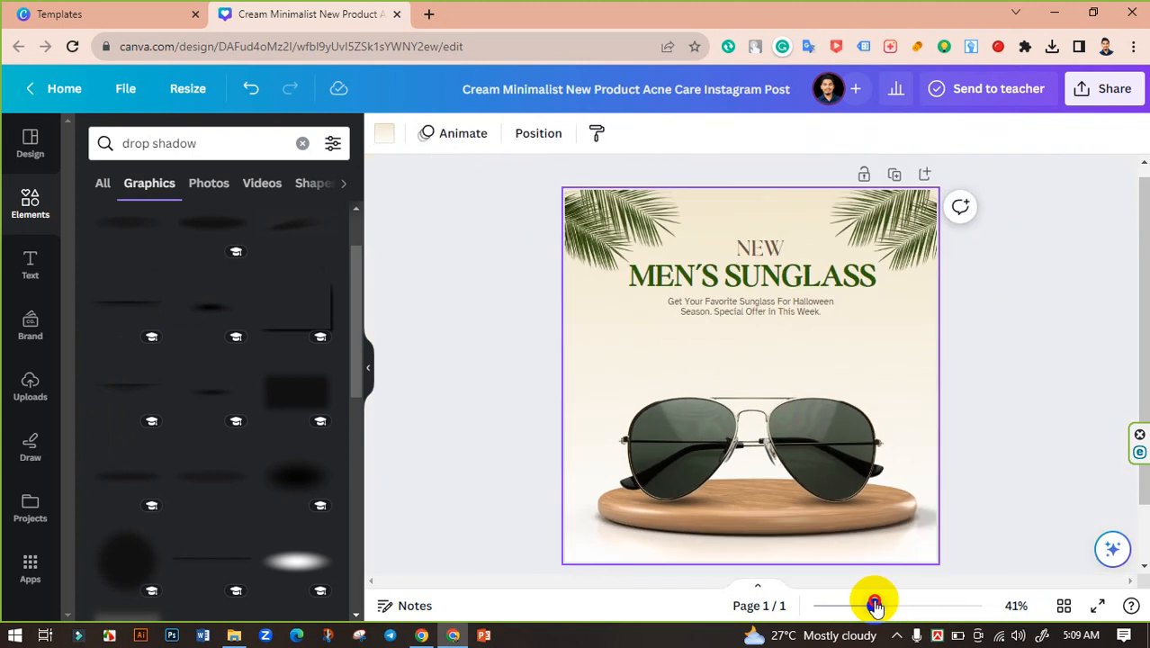
{"action": "left_click", "coordinate": [1026, 427]}
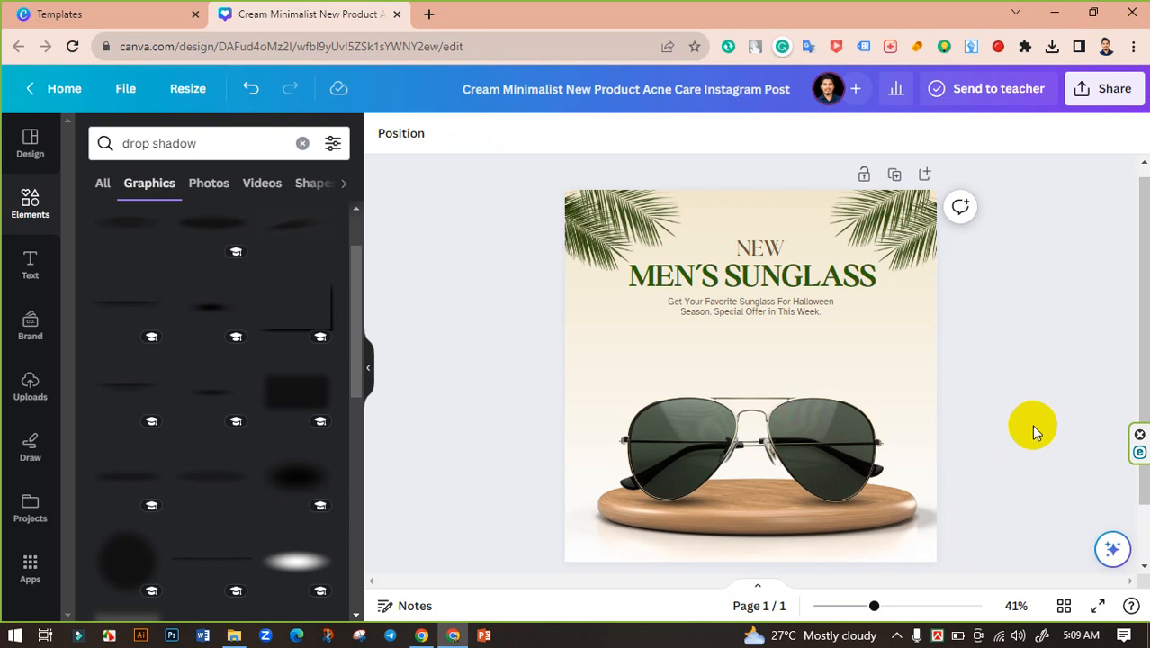
{"action": "left_click", "coordinate": [801, 315]}
{"action": "left_click", "coordinate": [1007, 332]}
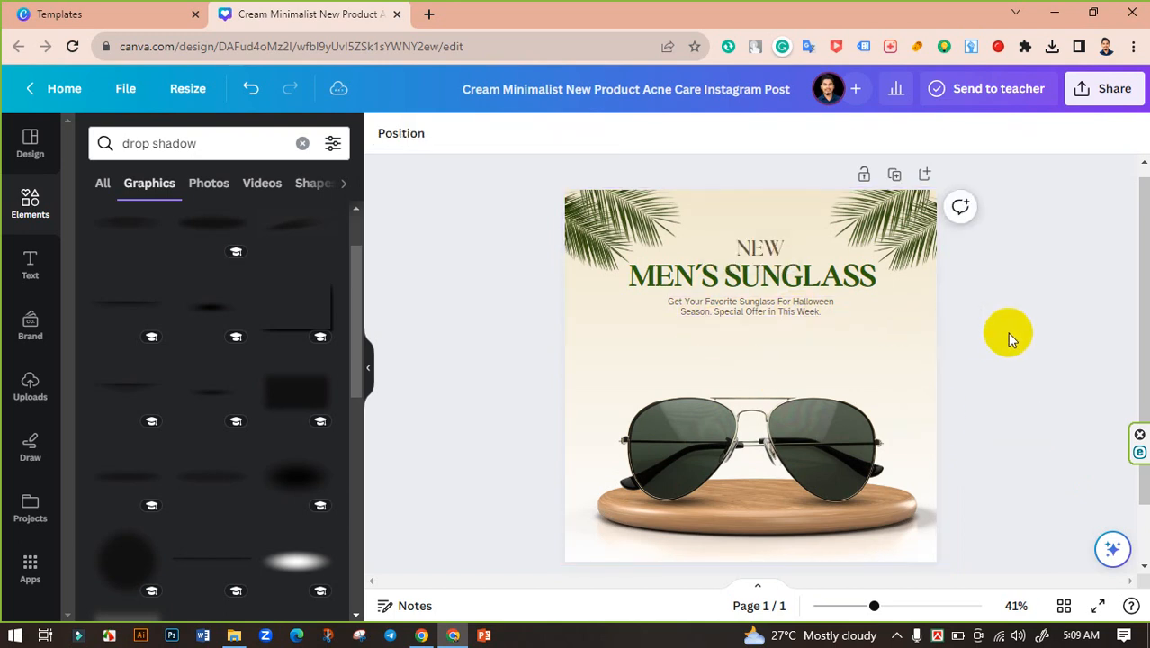
Recolour the MEN´S SUNGLASS headline with the third green sampled from the palm leaf photo, then deselect it.
{"action": "left_click", "coordinate": [838, 286]}
{"action": "left_click", "coordinate": [627, 135]}
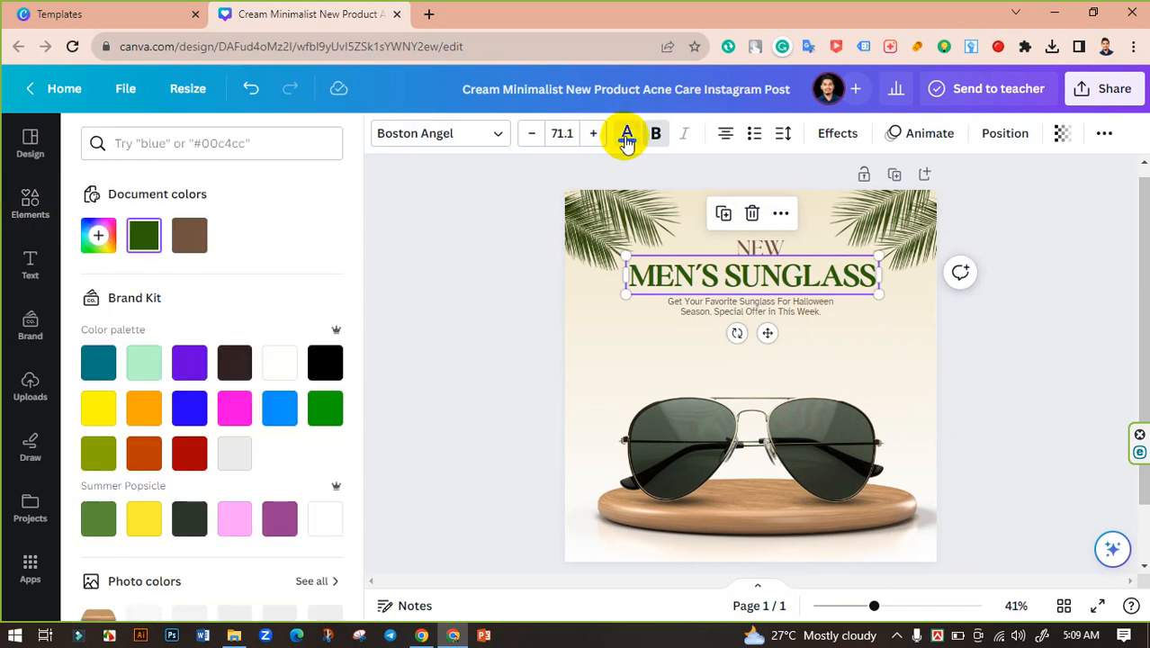
{"action": "scroll", "coordinate": [282, 298], "scroll_direction": "down", "scroll_amount": 3}
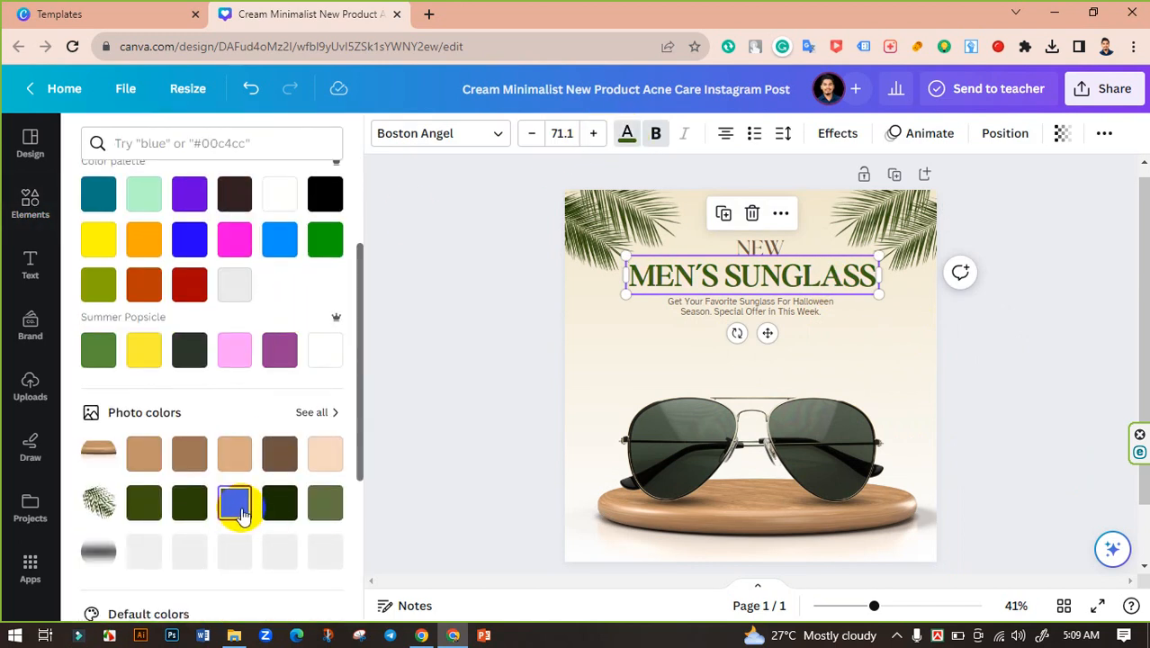
{"action": "left_click", "coordinate": [446, 351]}
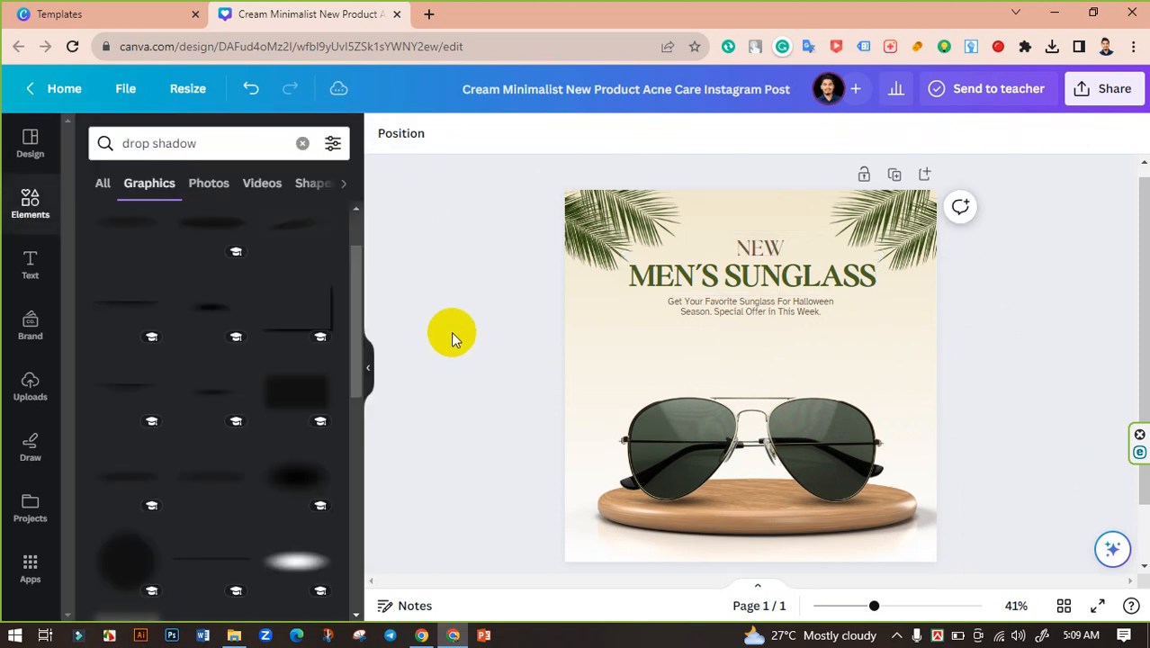
Recolour the word NEW with the second brown sampled from the wooden podium photo, then deselect it.
{"action": "left_click", "coordinate": [761, 245]}
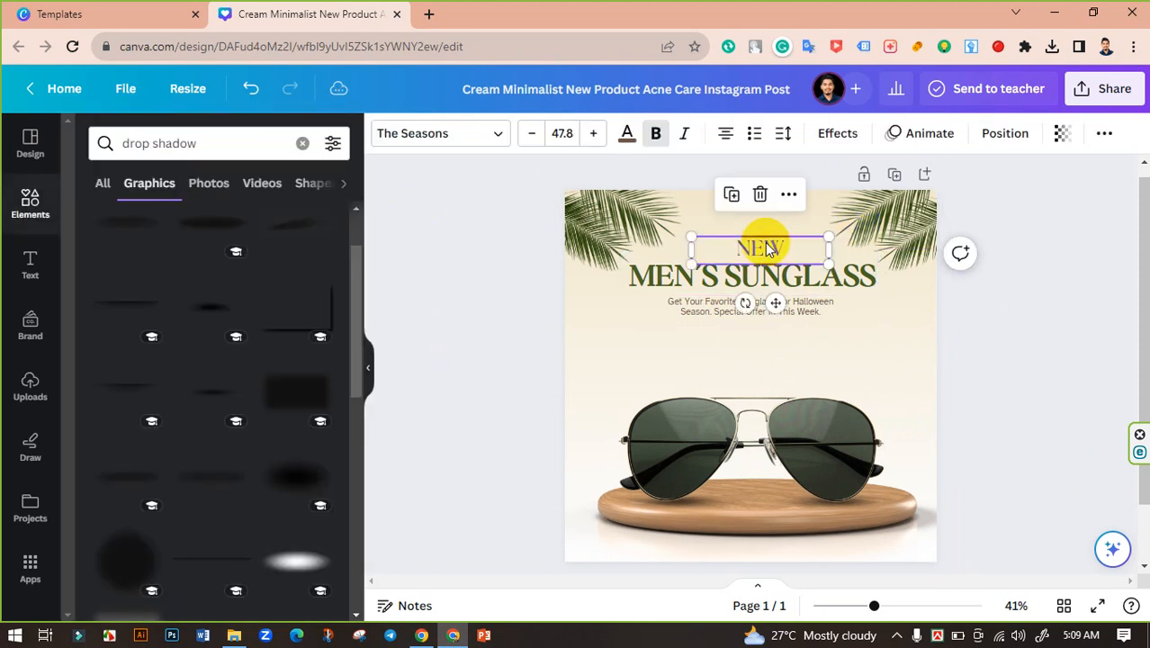
{"action": "left_click", "coordinate": [627, 135]}
{"action": "scroll", "coordinate": [267, 454], "scroll_direction": "down", "scroll_amount": 4}
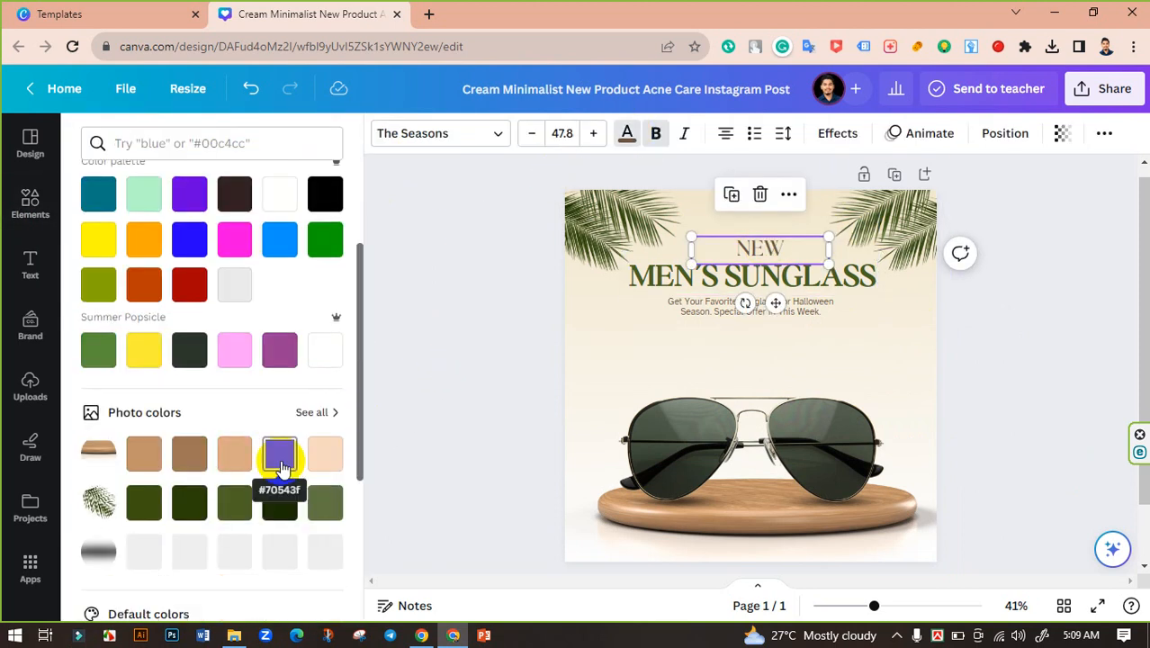
{"action": "left_click", "coordinate": [238, 455]}
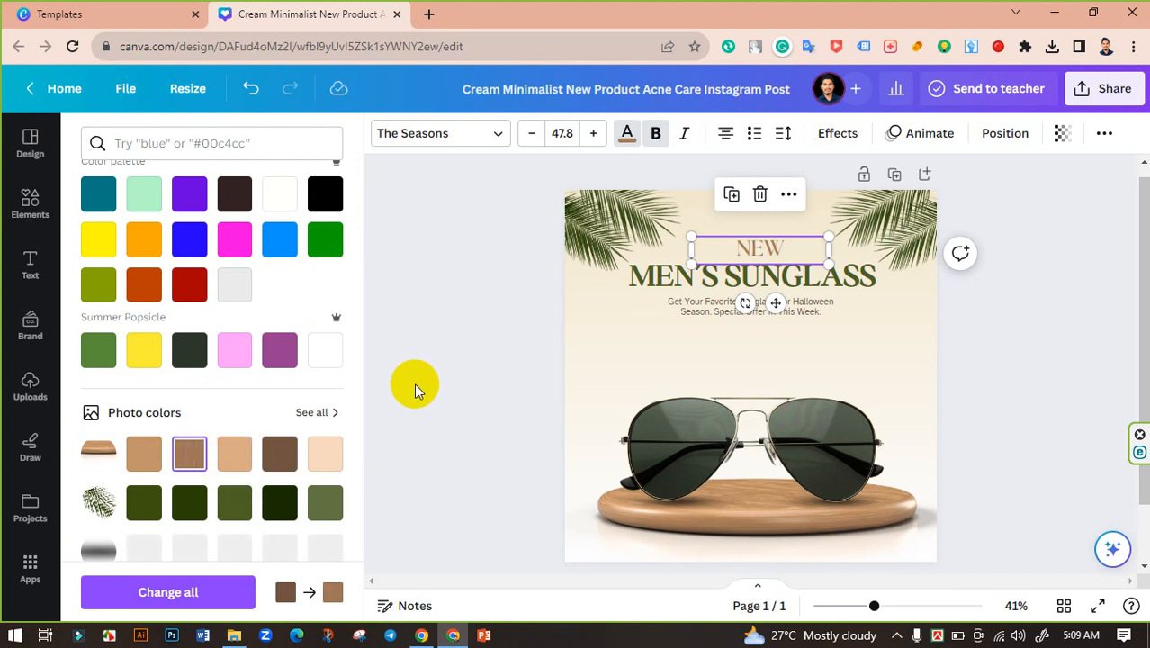
{"action": "left_click", "coordinate": [439, 342]}
{"action": "left_click", "coordinate": [748, 306]}
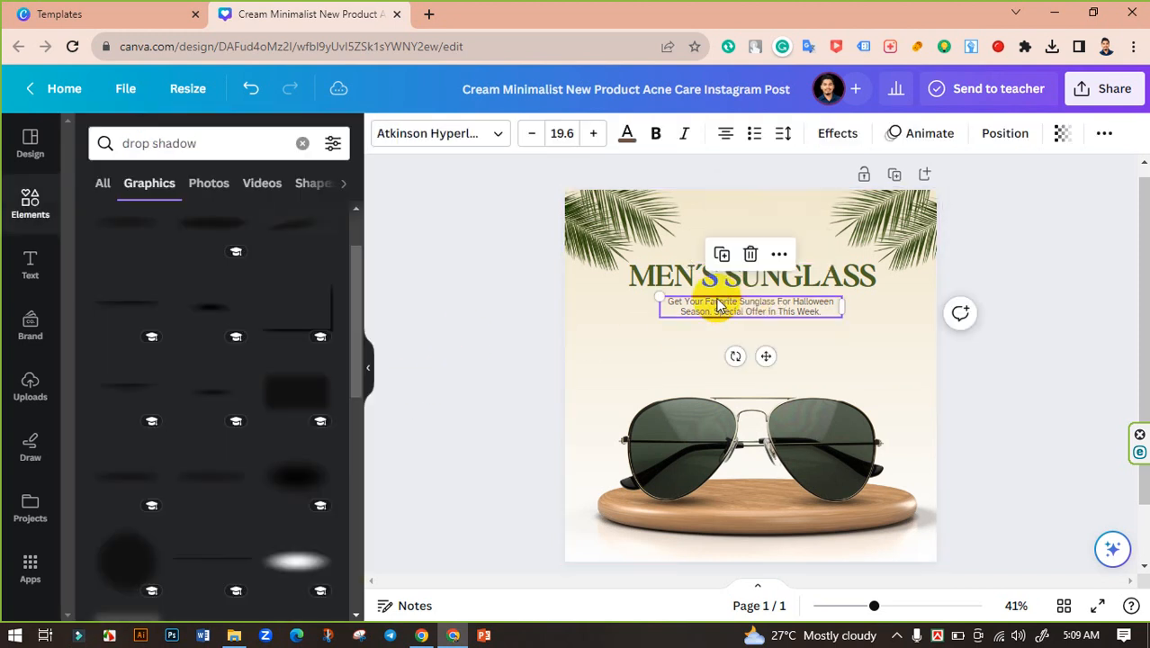
{"action": "left_click", "coordinate": [627, 133]}
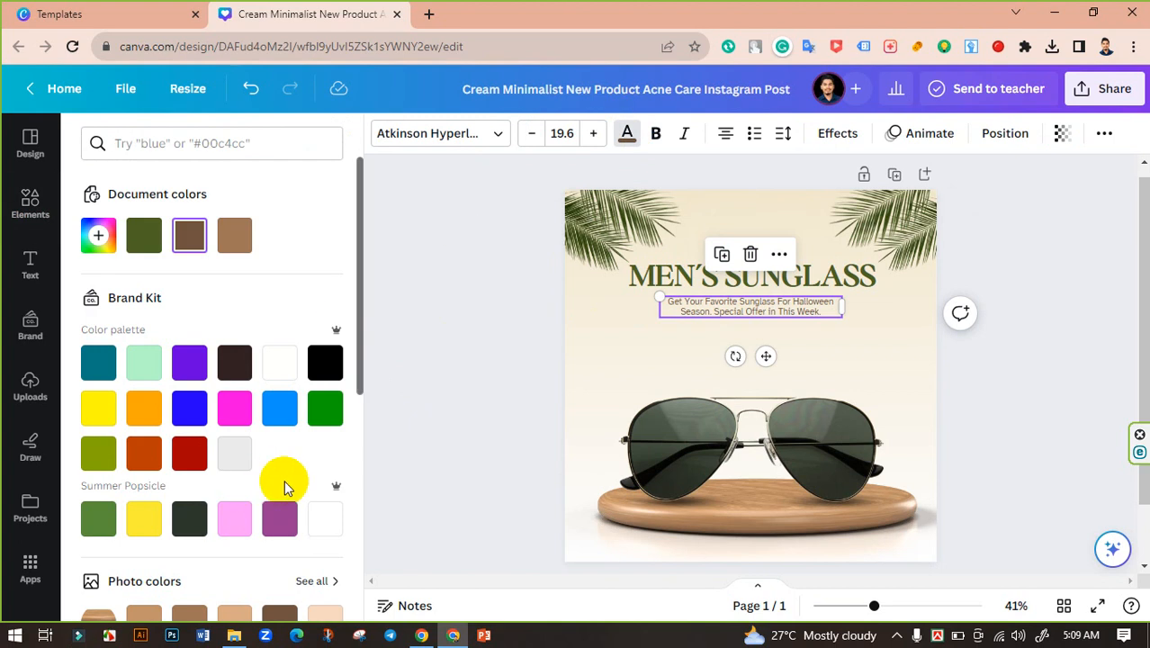
{"action": "scroll", "coordinate": [283, 483], "scroll_direction": "down", "scroll_amount": 4}
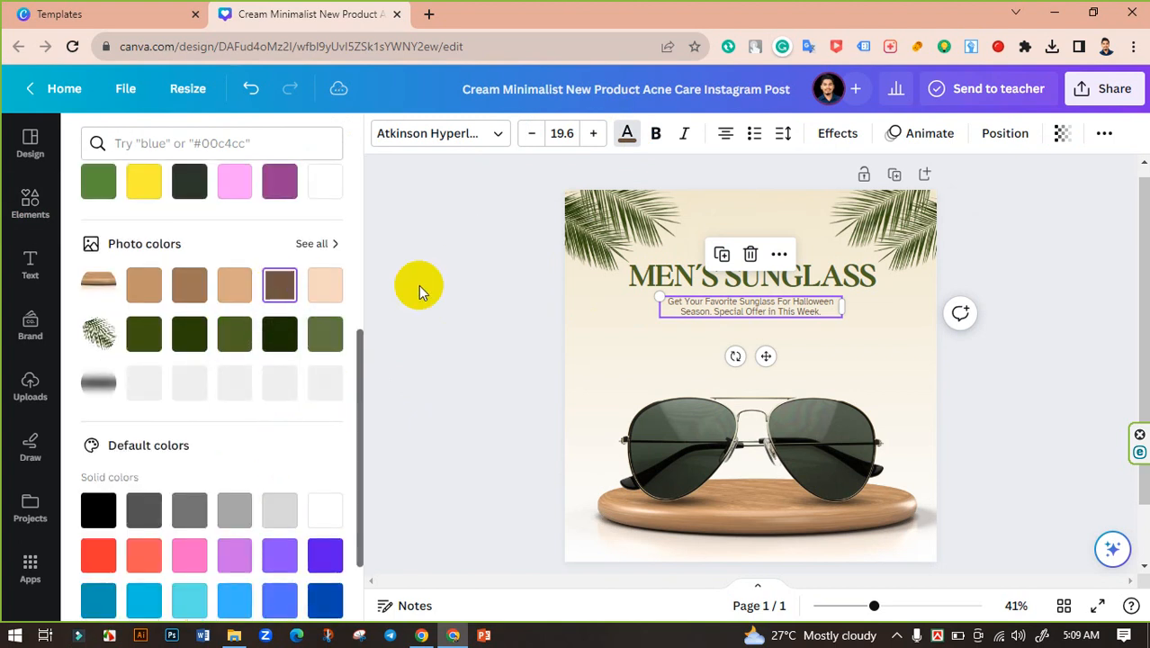
{"action": "left_click", "coordinate": [486, 273]}
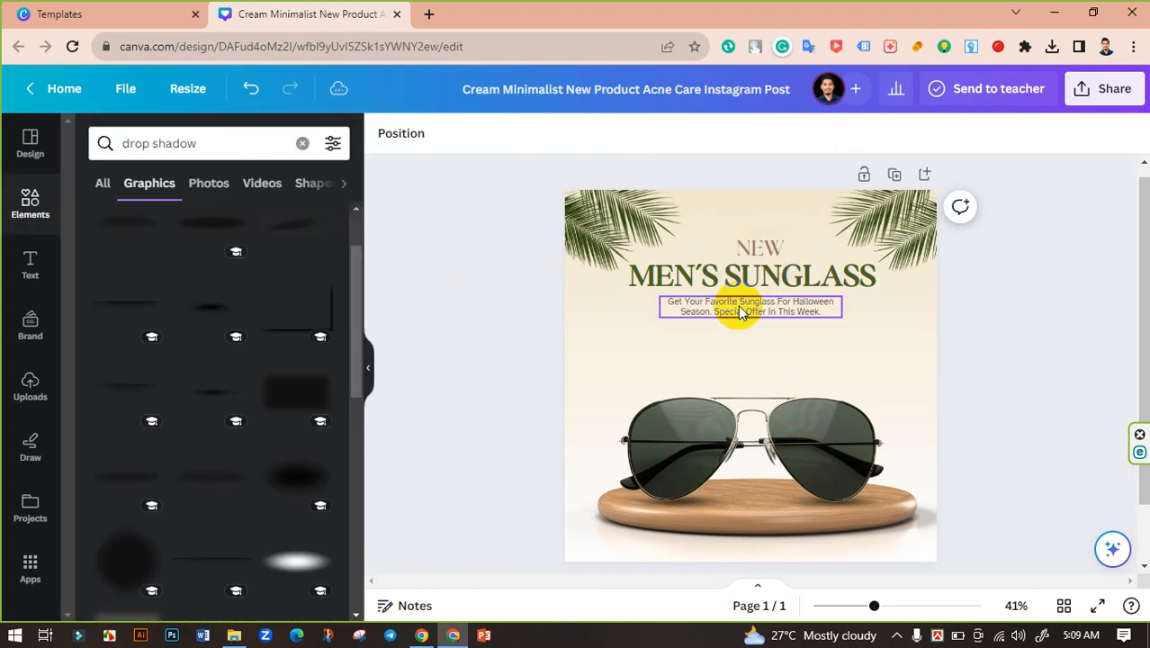
Widen the subtitle's text box so its first line ends after "Season." and deselect it.
{"action": "left_click", "coordinate": [792, 311]}
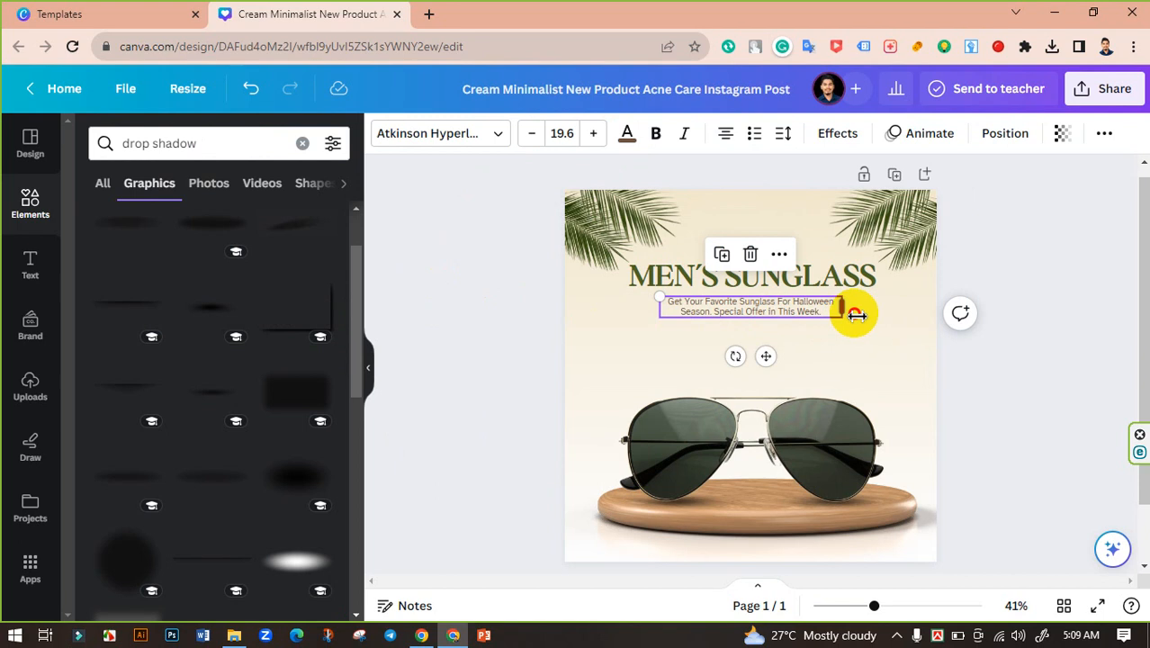
{"action": "left_click_drag", "start_coordinate": [856, 314], "coordinate": [869, 314]}
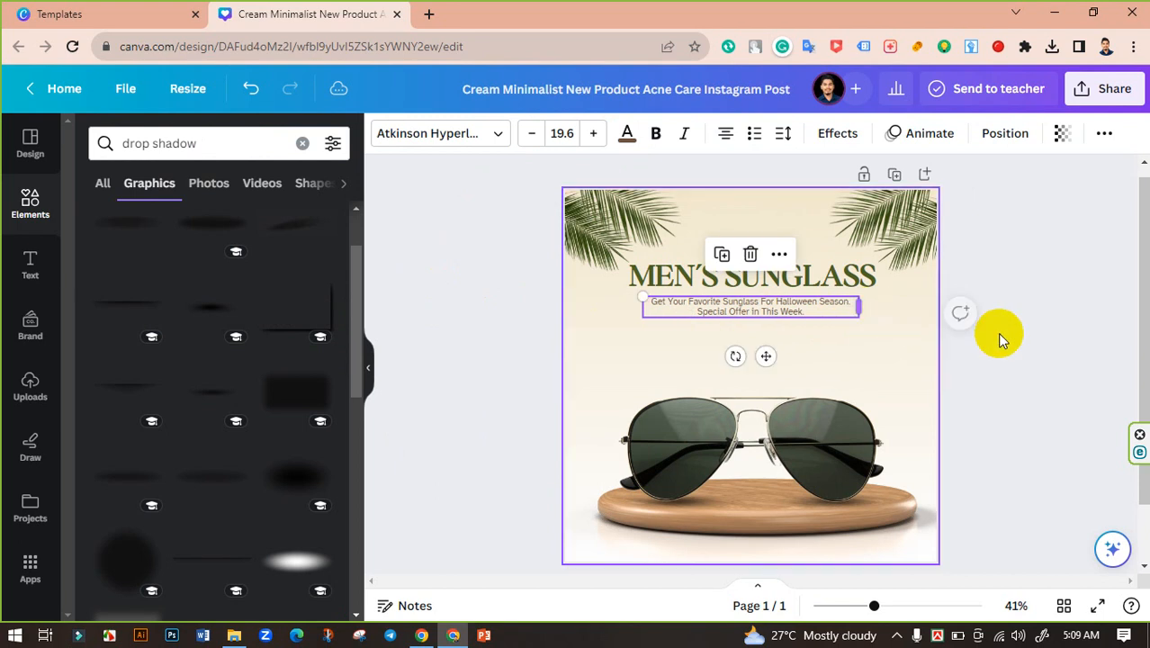
{"action": "left_click", "coordinate": [1016, 336]}
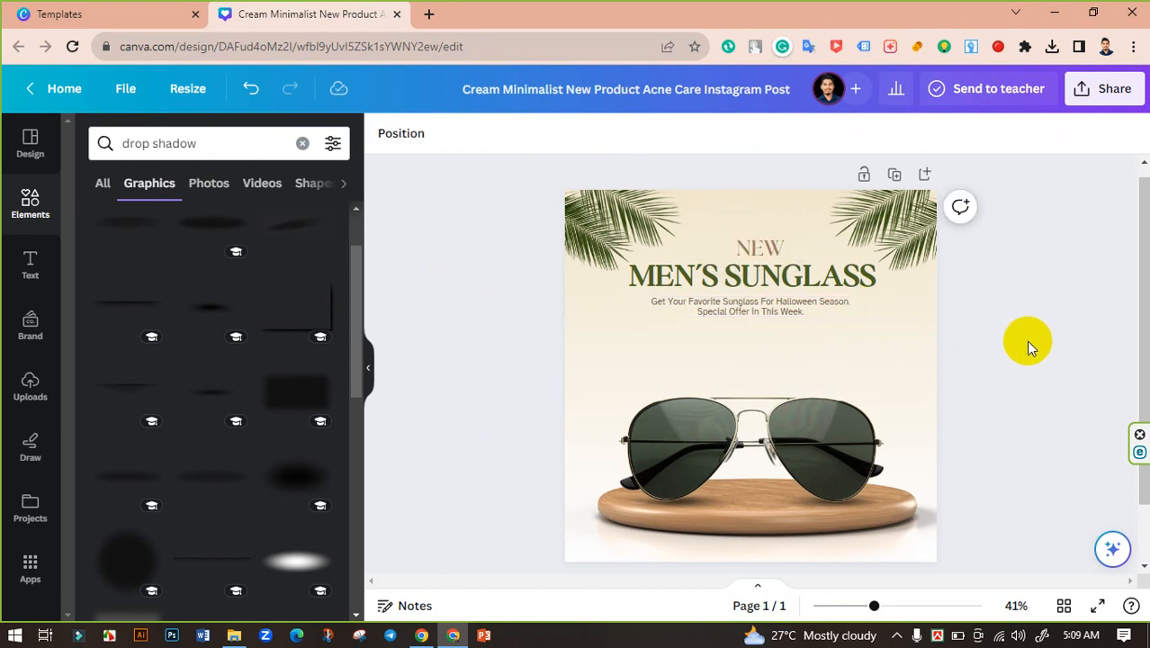
Narrow the NEW text box and centre-align it with the MEN´S SUNGLASS headline and the subtitle.
{"action": "left_click", "coordinate": [747, 243]}
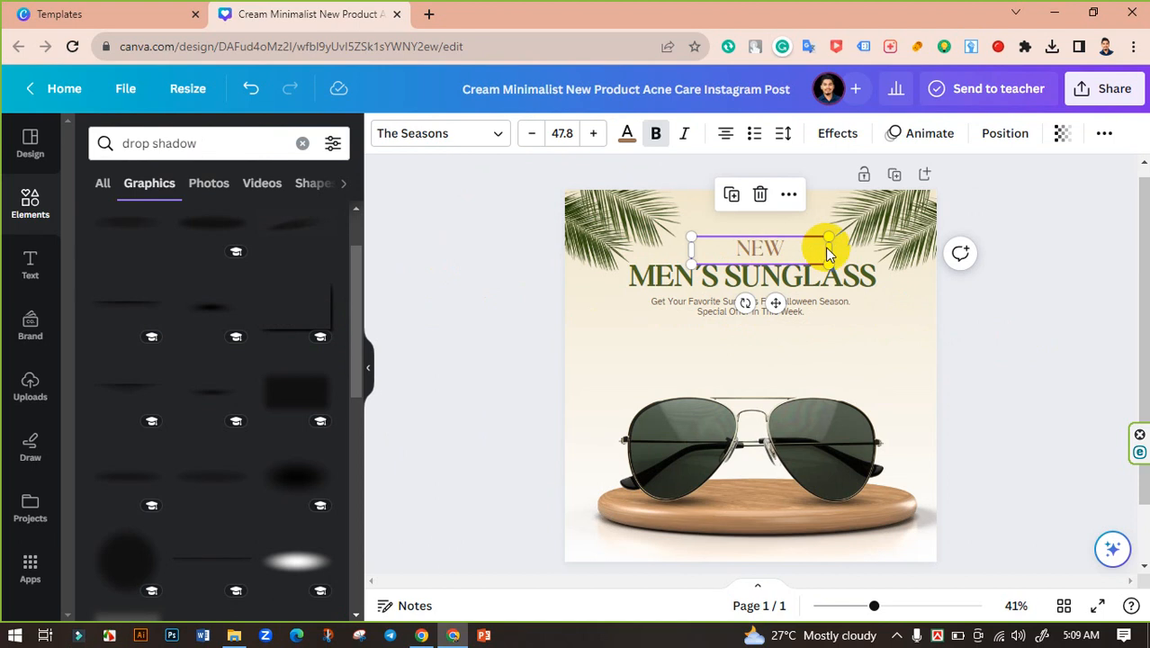
{"action": "left_click_drag", "start_coordinate": [834, 254], "coordinate": [802, 256]}
{"action": "left_click", "coordinate": [794, 285], "text": "shift"}
{"action": "left_click", "coordinate": [799, 304], "text": "shift"}
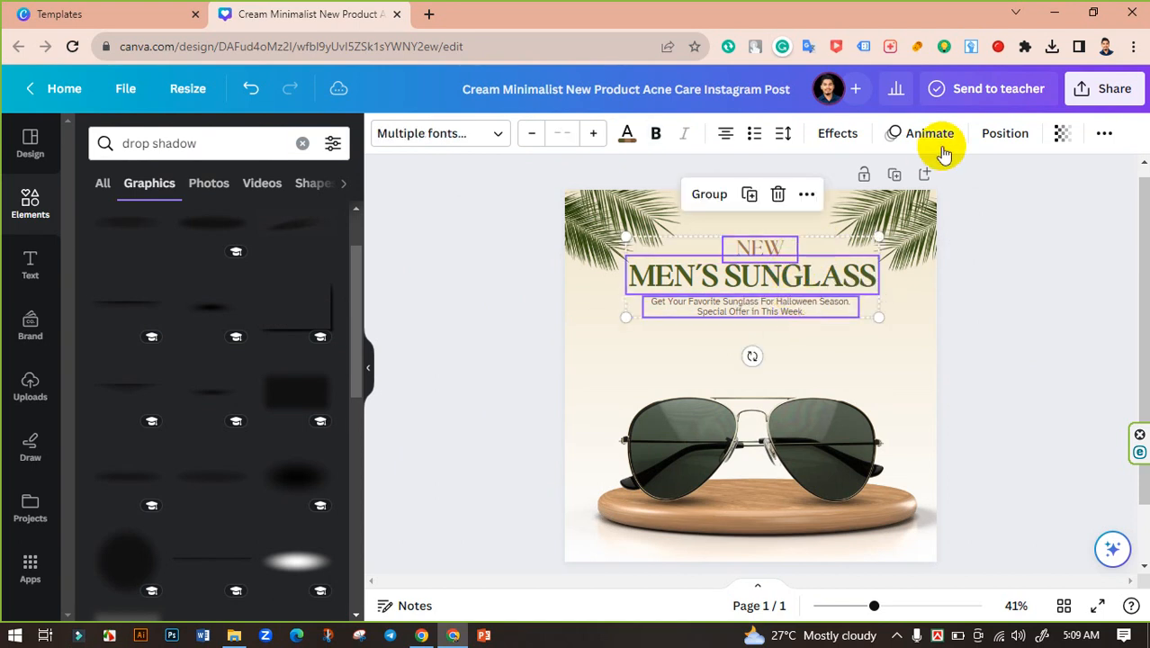
{"action": "left_click", "coordinate": [1005, 135]}
{"action": "left_click", "coordinate": [259, 317]}
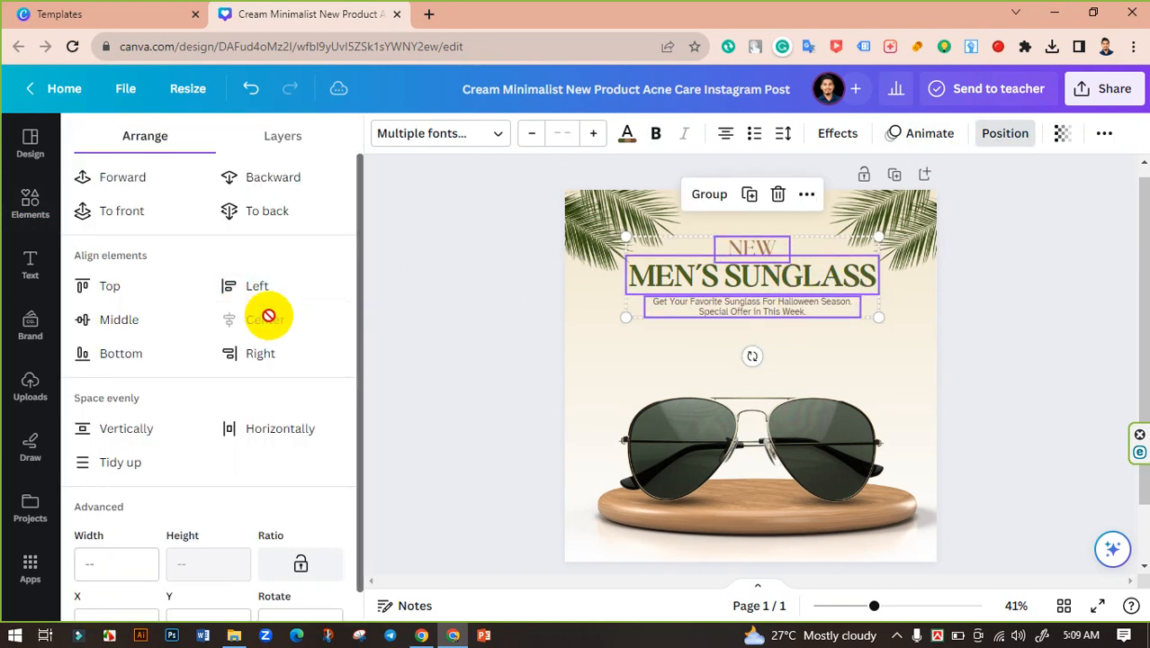
{"action": "left_click", "coordinate": [512, 284]}
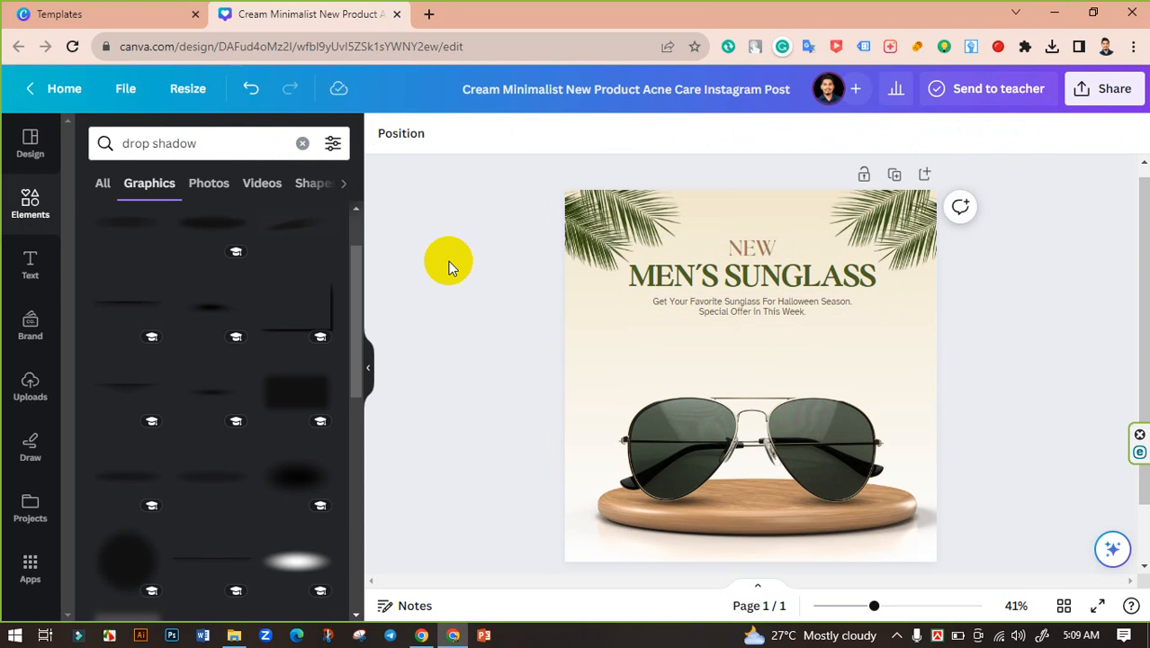
Search the graphics for "shop now", insert the red rounded SHOP NOW button and shrink it beneath the subtitle.
{"action": "left_click", "coordinate": [11, 220]}
{"action": "left_click", "coordinate": [218, 143]}
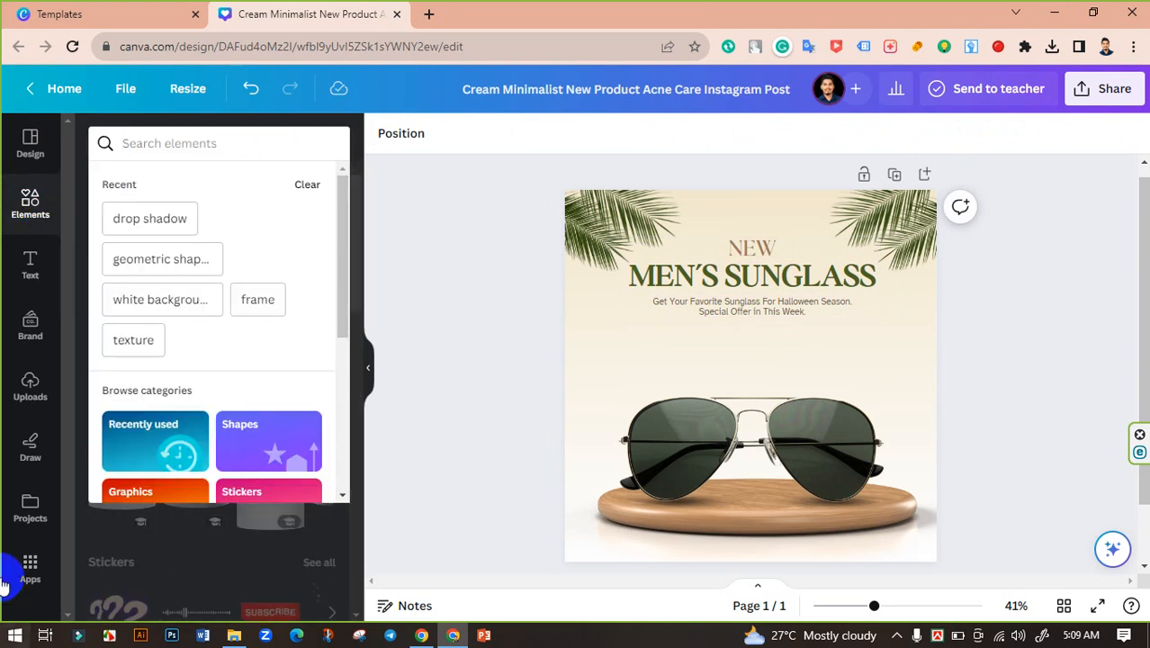
{"action": "type", "text": "shop"}
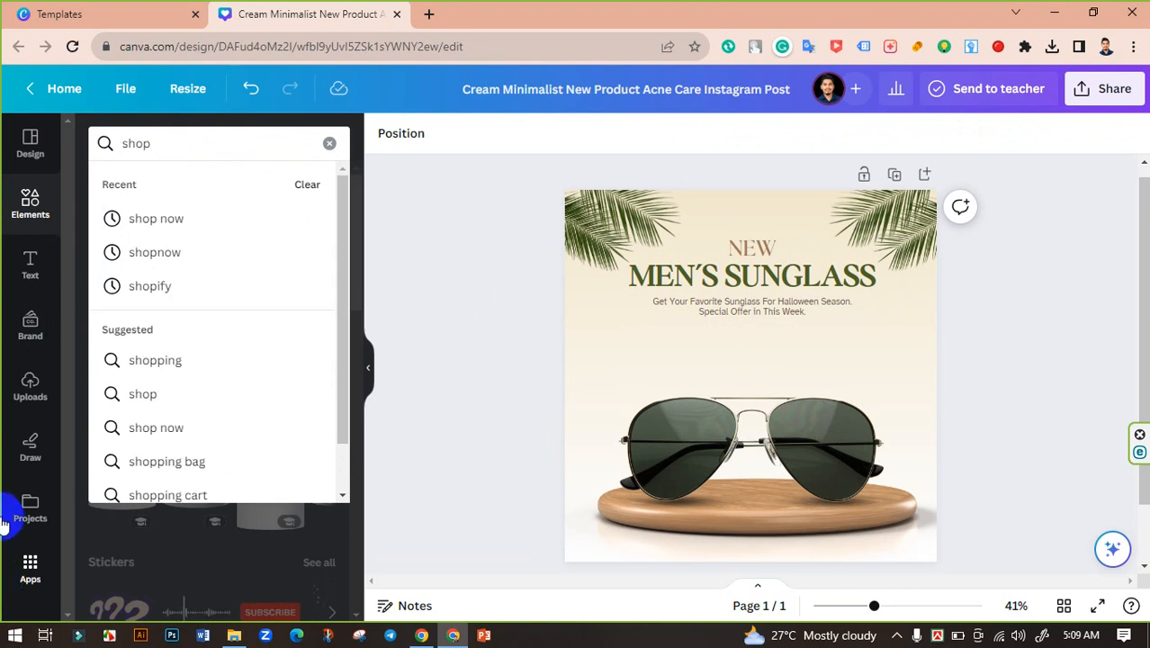
{"action": "left_click", "coordinate": [160, 216]}
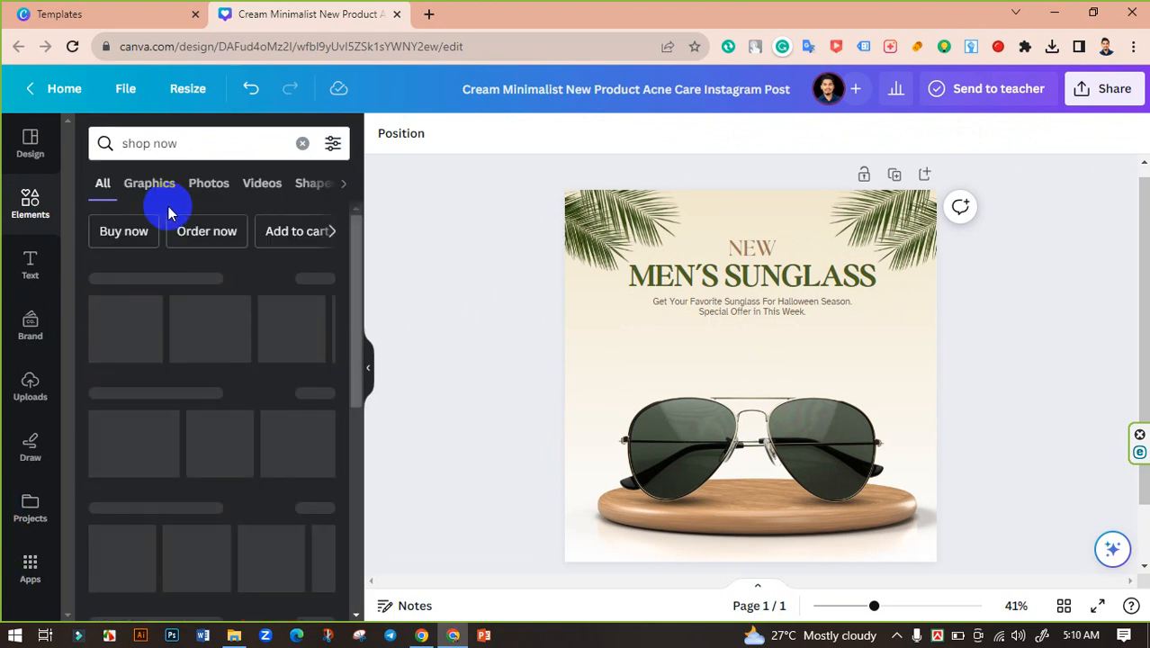
{"action": "left_click", "coordinate": [303, 271]}
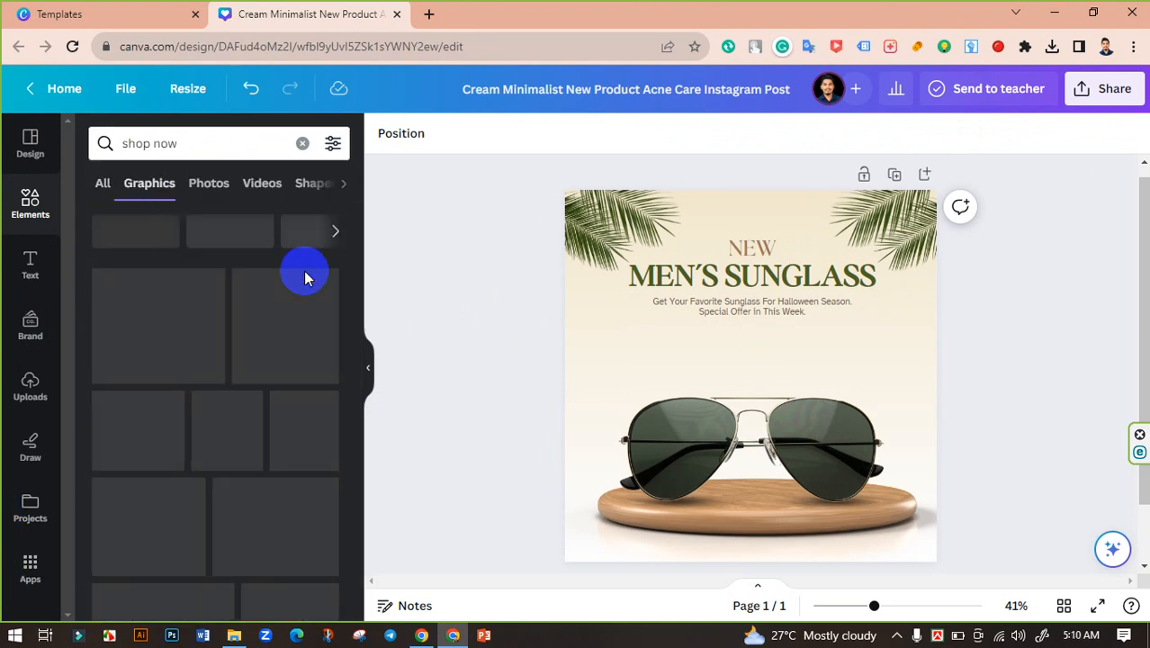
{"action": "scroll", "coordinate": [211, 378], "scroll_direction": "down", "scroll_amount": 2}
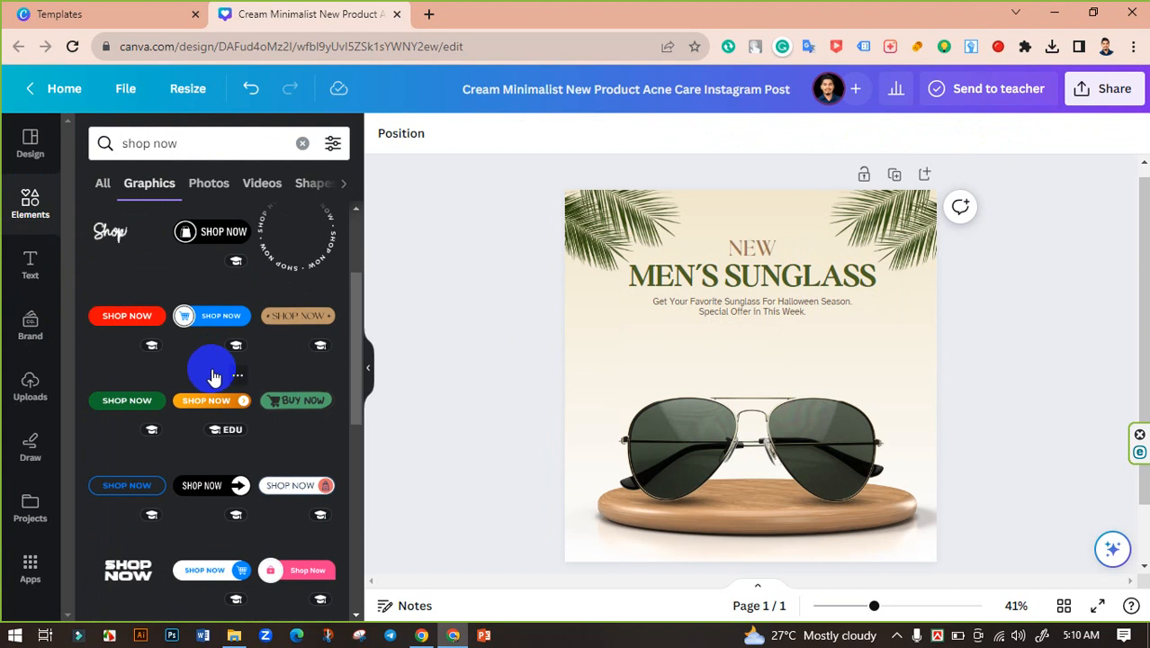
{"action": "scroll", "coordinate": [213, 378], "scroll_direction": "down", "scroll_amount": 4}
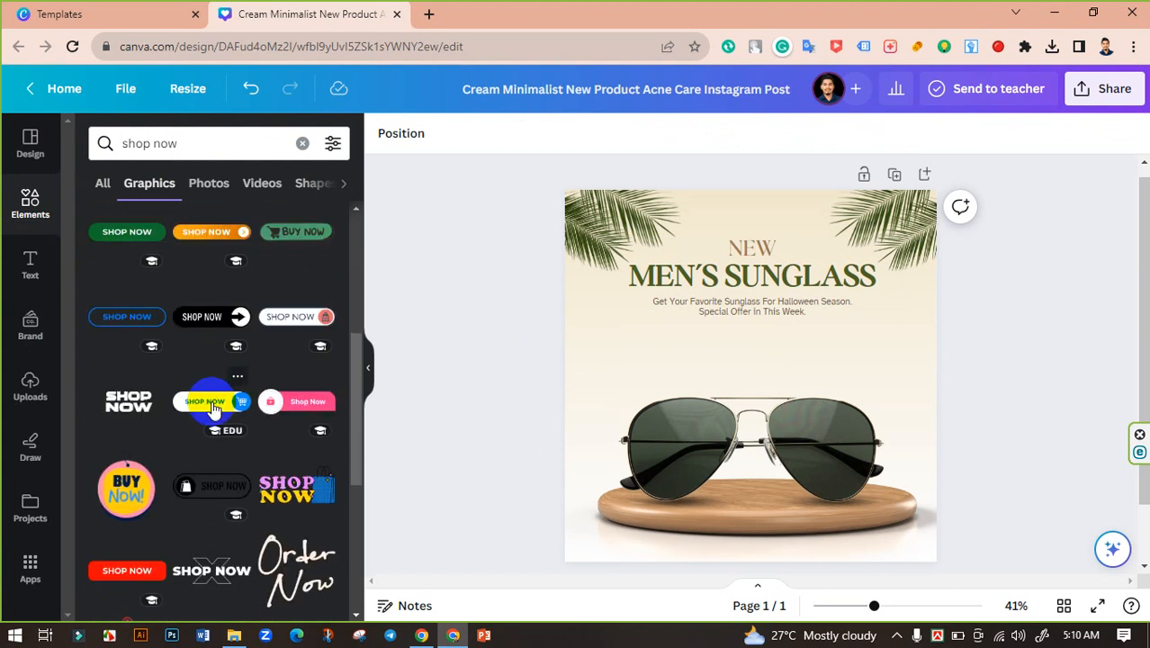
{"action": "scroll", "coordinate": [211, 401], "scroll_direction": "down", "scroll_amount": 5}
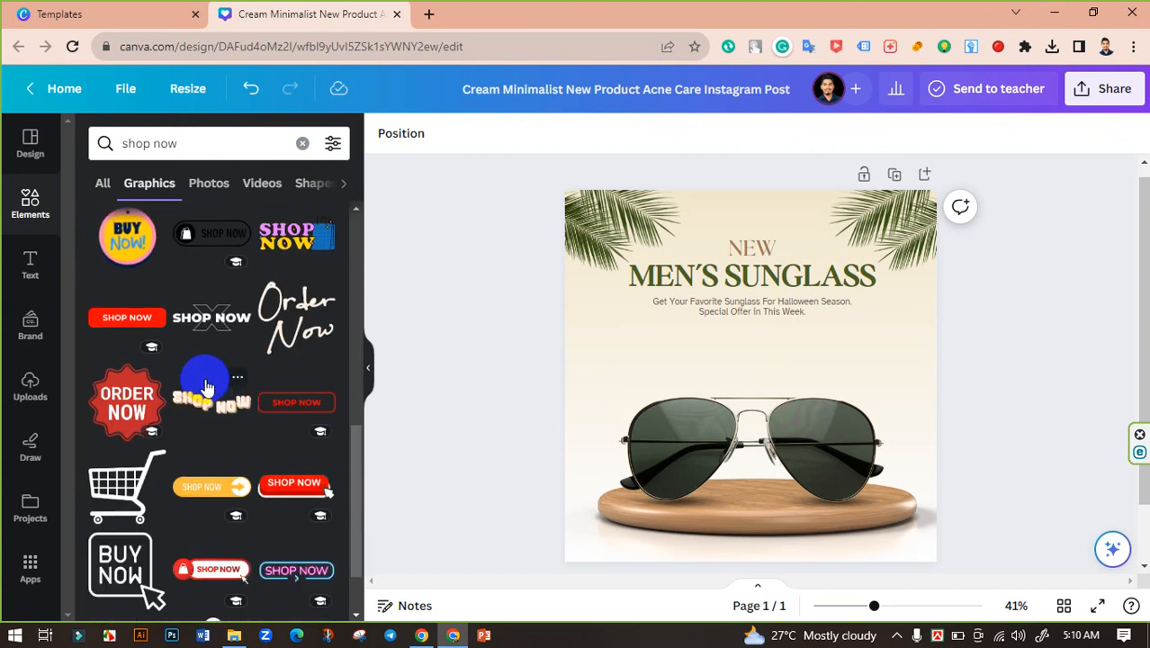
{"action": "left_click", "coordinate": [127, 317]}
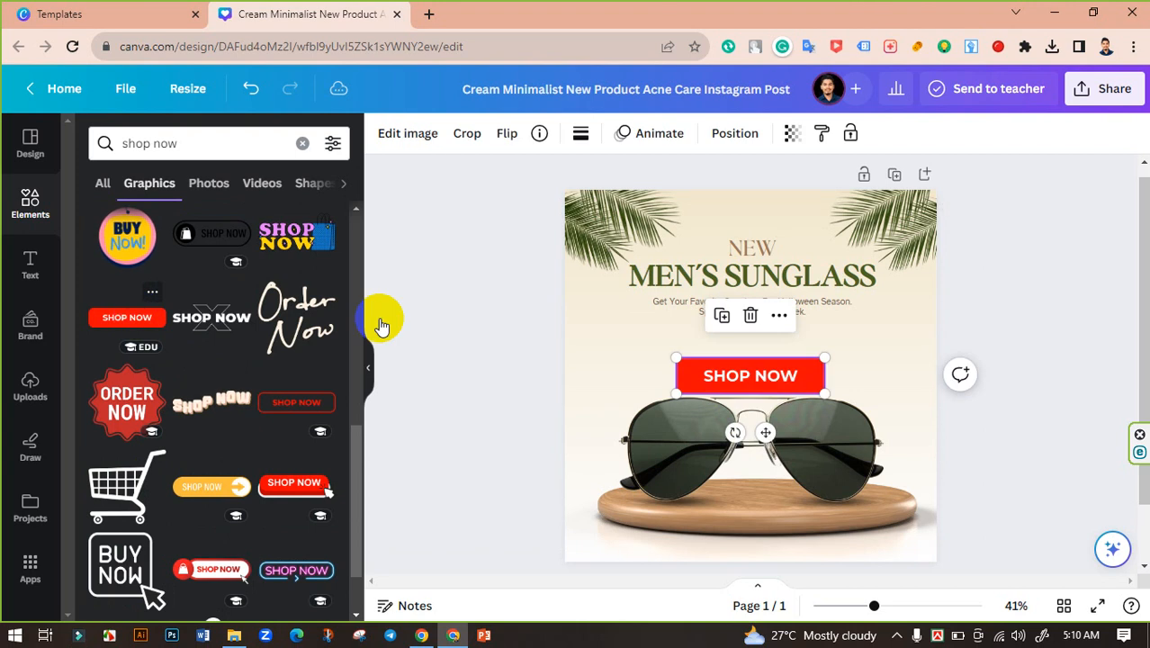
{"action": "left_click_drag", "start_coordinate": [817, 393], "coordinate": [759, 352]}
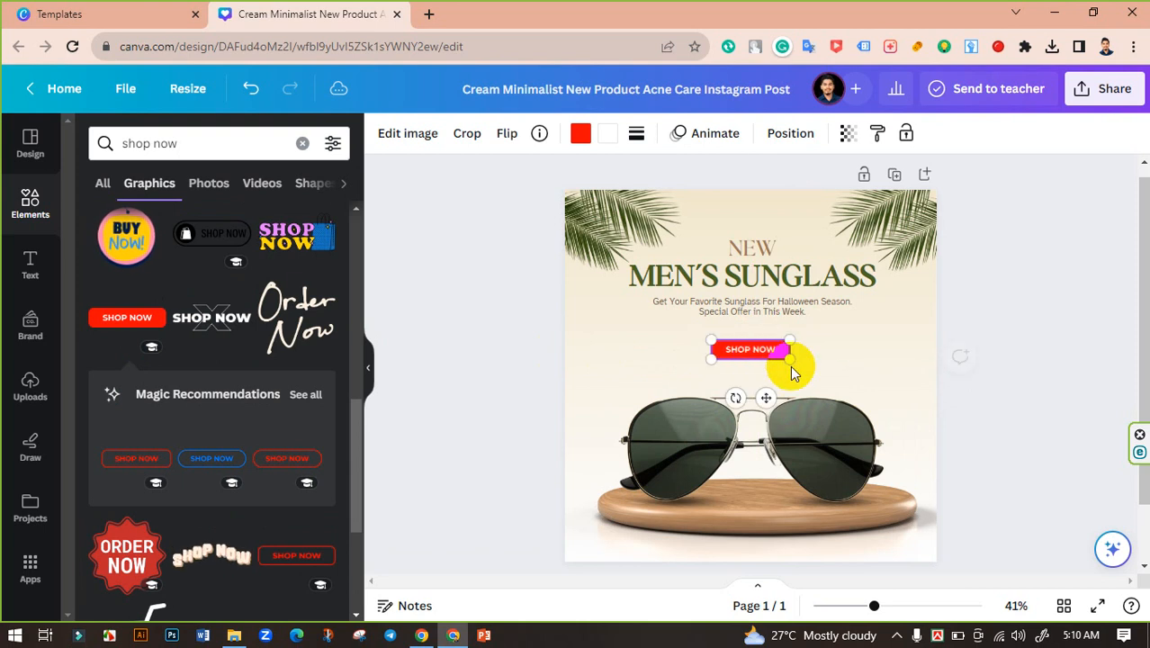
Recolour the SHOP NOW button with the fifth green sampled from the palm leaf photo and move it closer to the subtitle.
{"action": "left_click", "coordinate": [579, 135]}
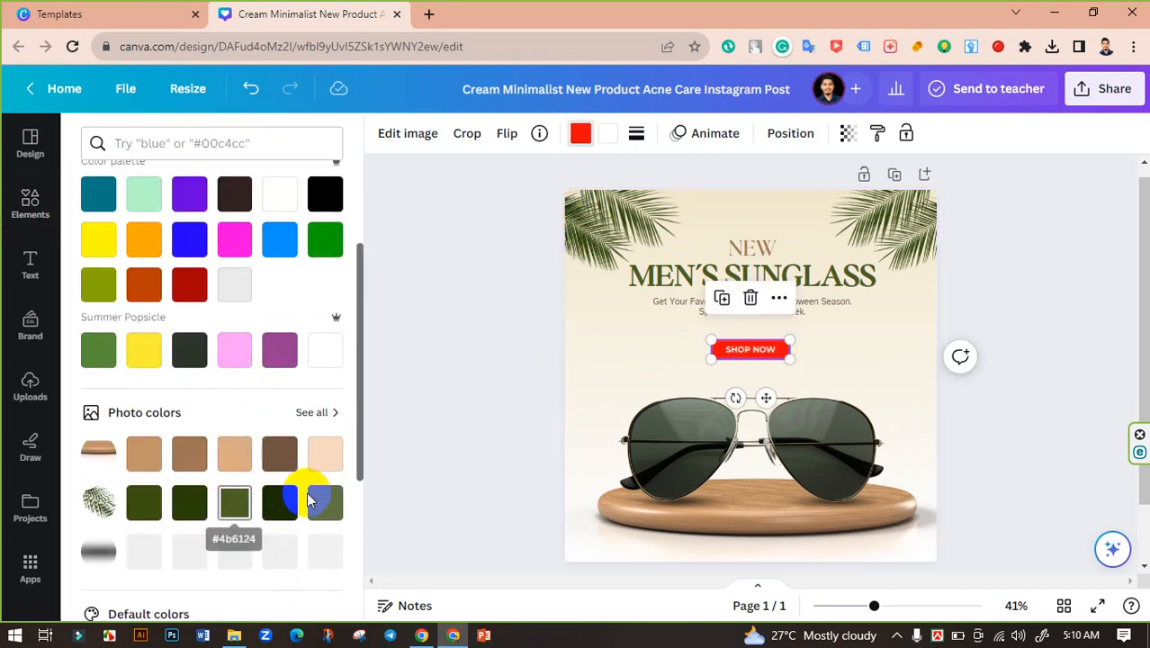
{"action": "left_click", "coordinate": [324, 502]}
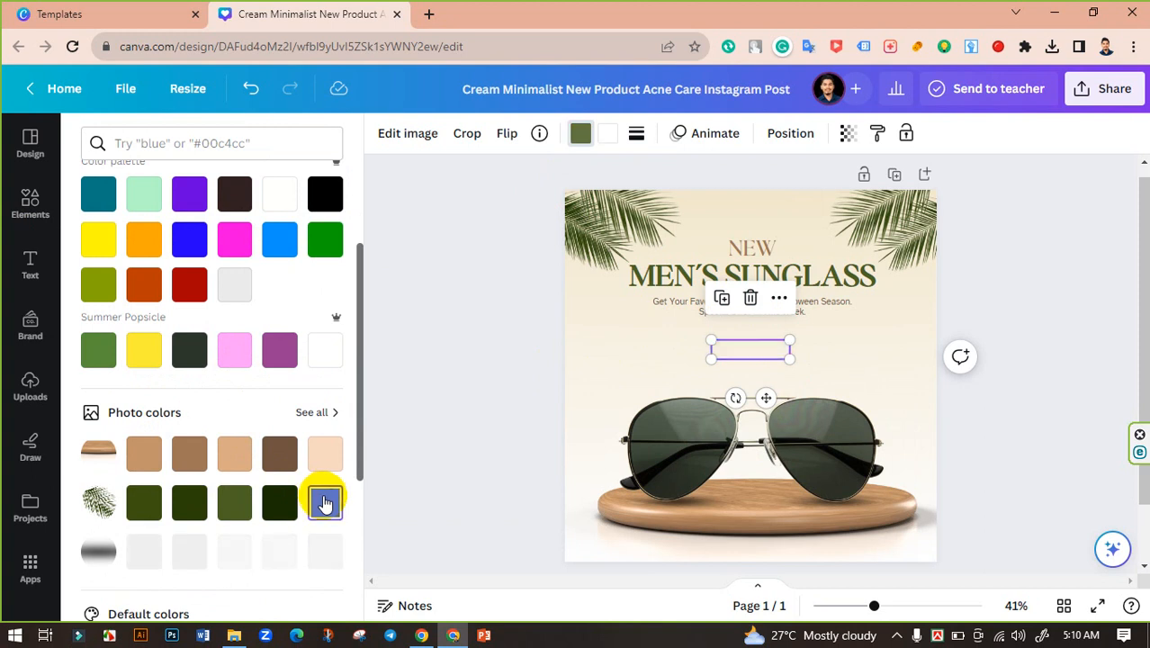
{"action": "left_click", "coordinate": [450, 286]}
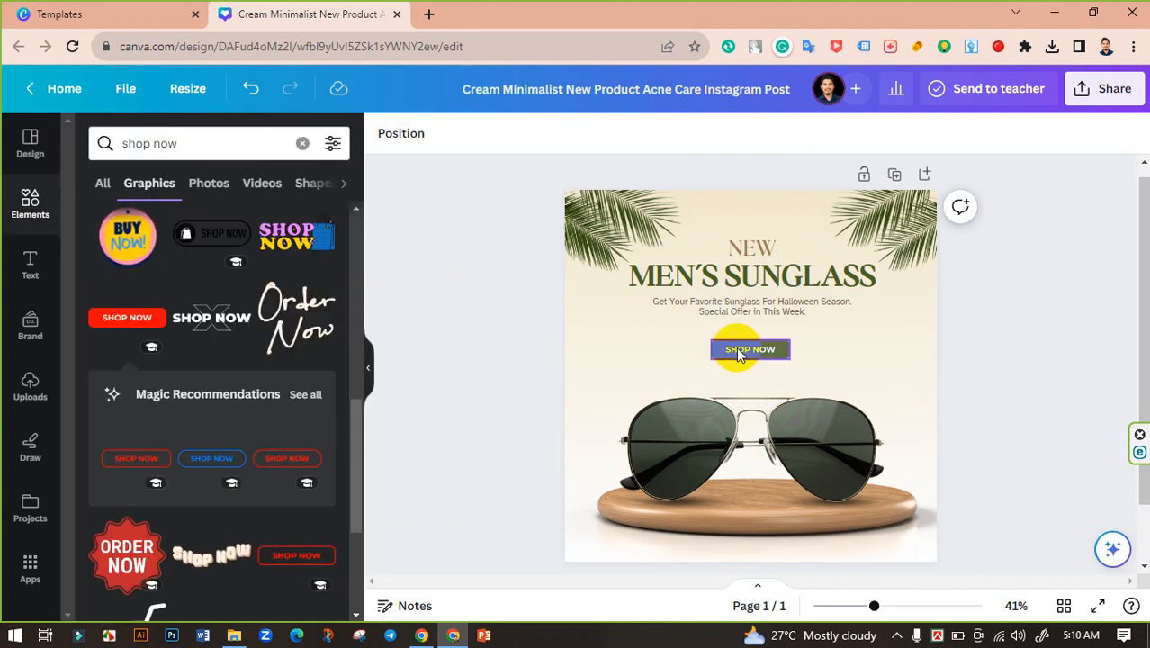
{"action": "left_click_drag", "start_coordinate": [748, 354], "coordinate": [748, 336]}
{"action": "left_click", "coordinate": [965, 342]}
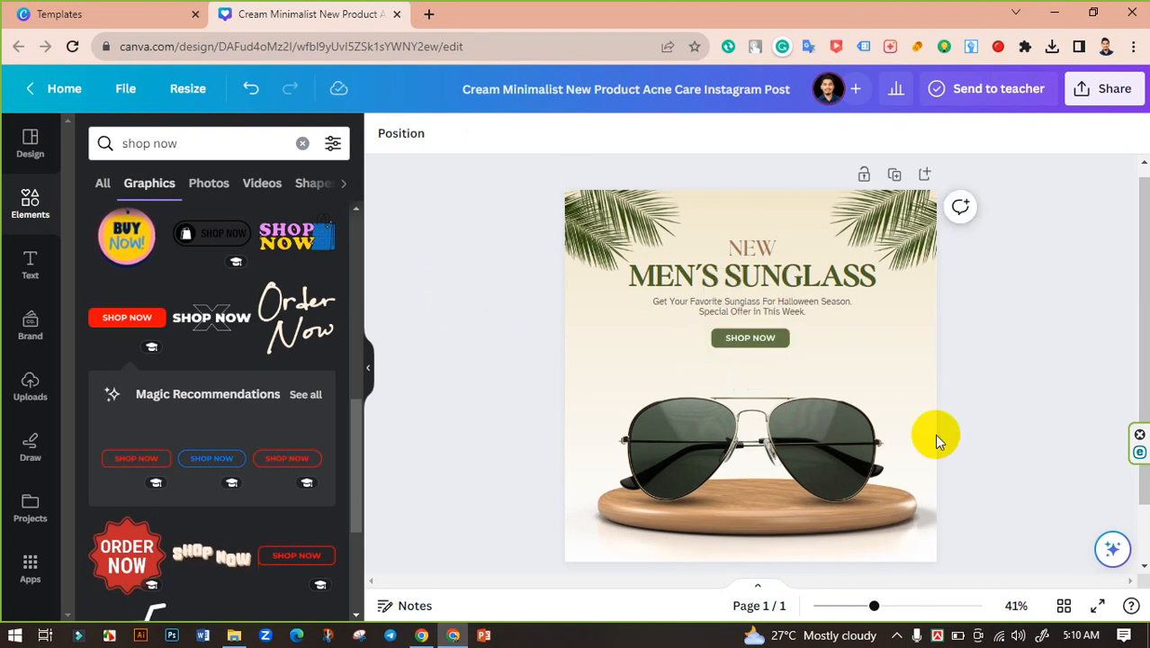
{"action": "left_click_drag", "start_coordinate": [873, 606], "coordinate": [909, 606]}
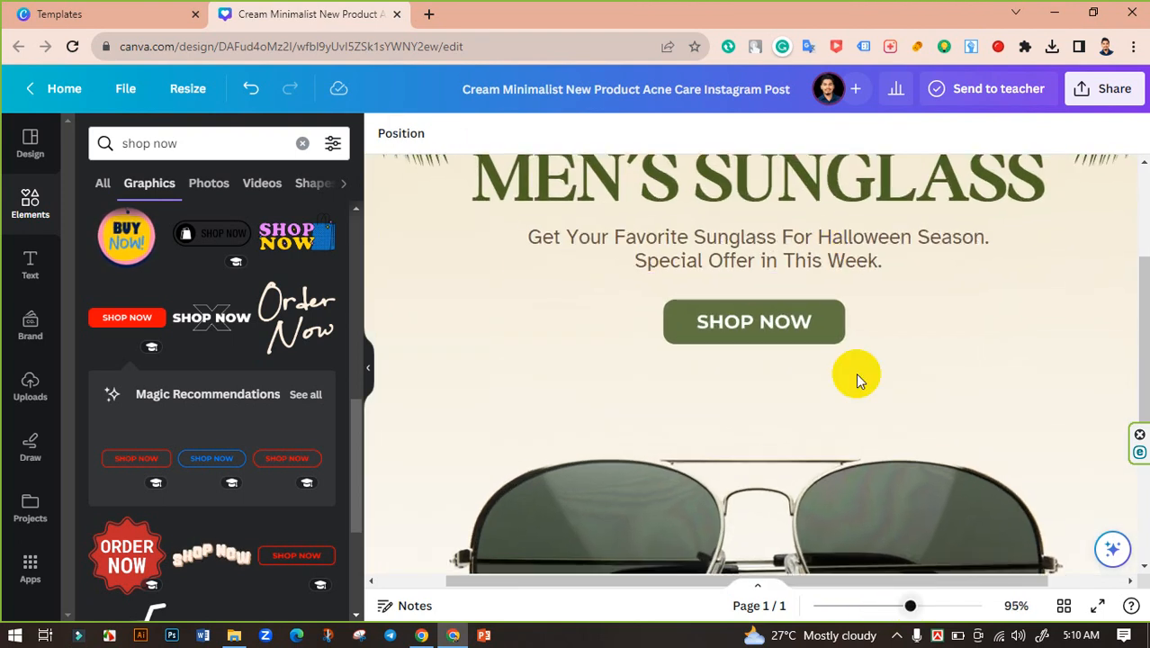
{"action": "left_click", "coordinate": [834, 257]}
{"action": "left_click_drag", "start_coordinate": [834, 257], "coordinate": [839, 377]}
{"action": "double_click", "coordinate": [803, 373]}
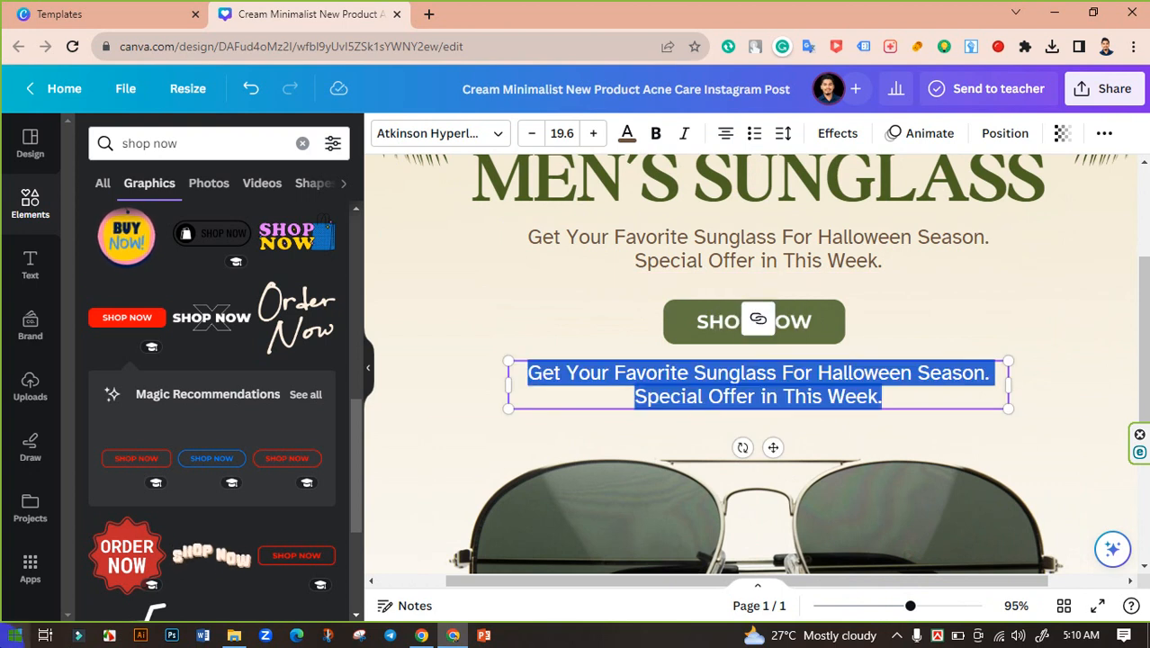
{"action": "type", "text": "W"}
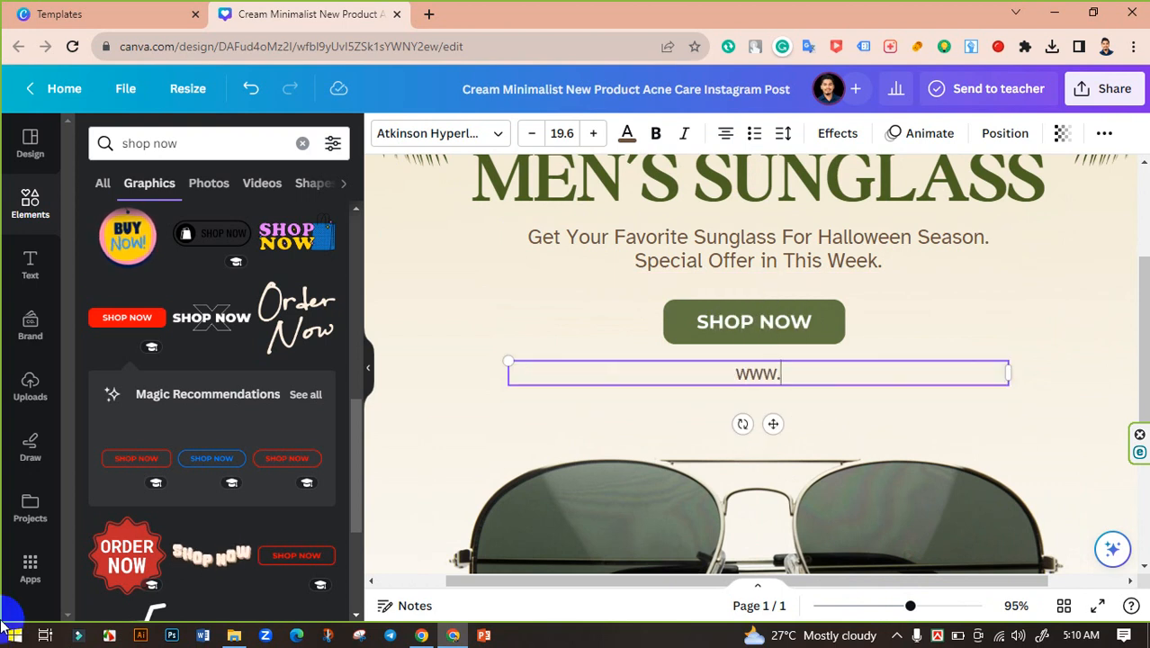
{"action": "type", "text": "ww.immisunglass"}
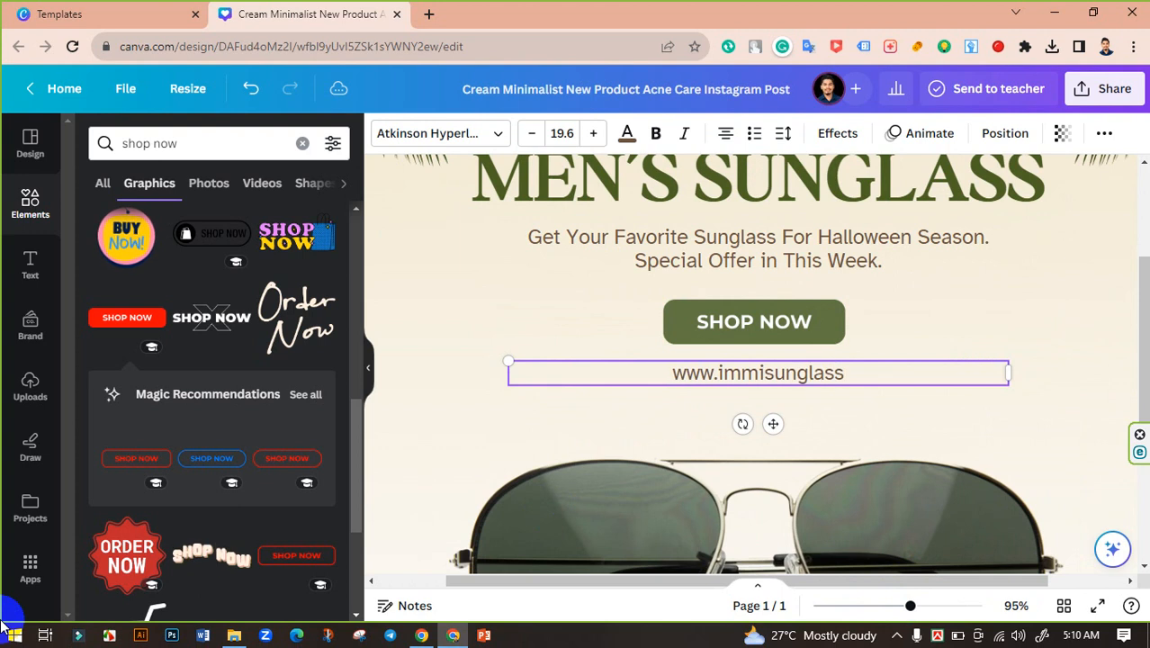
{"action": "type", "text": ".com"}
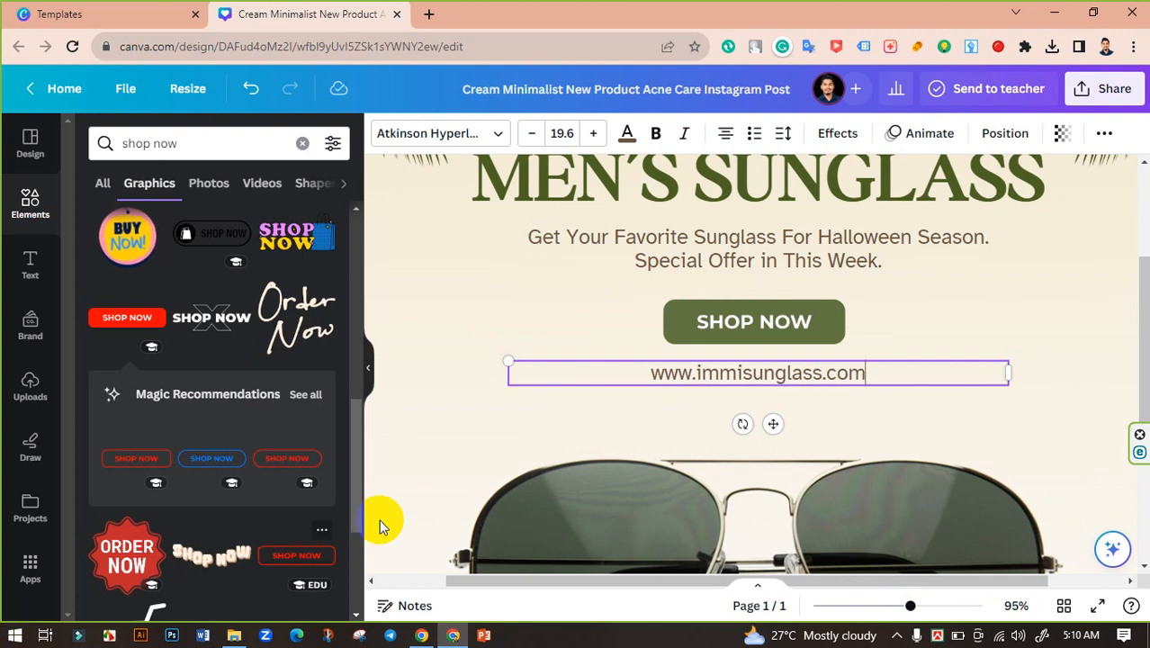
{"action": "triple_click", "coordinate": [801, 375]}
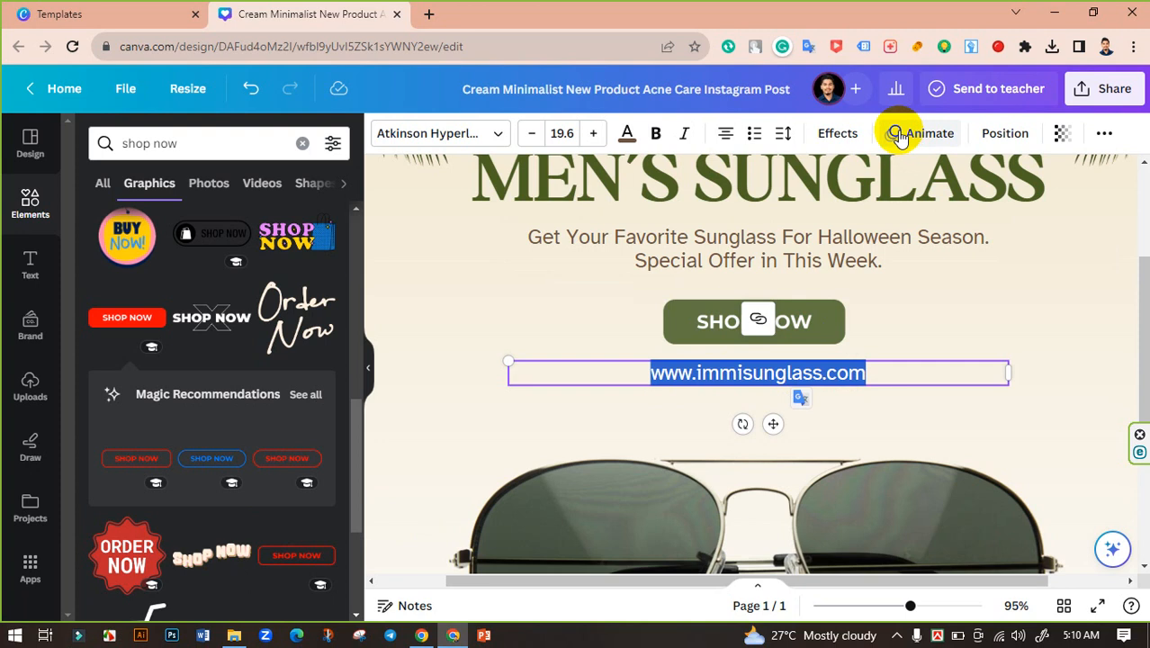
{"action": "left_click", "coordinate": [781, 134]}
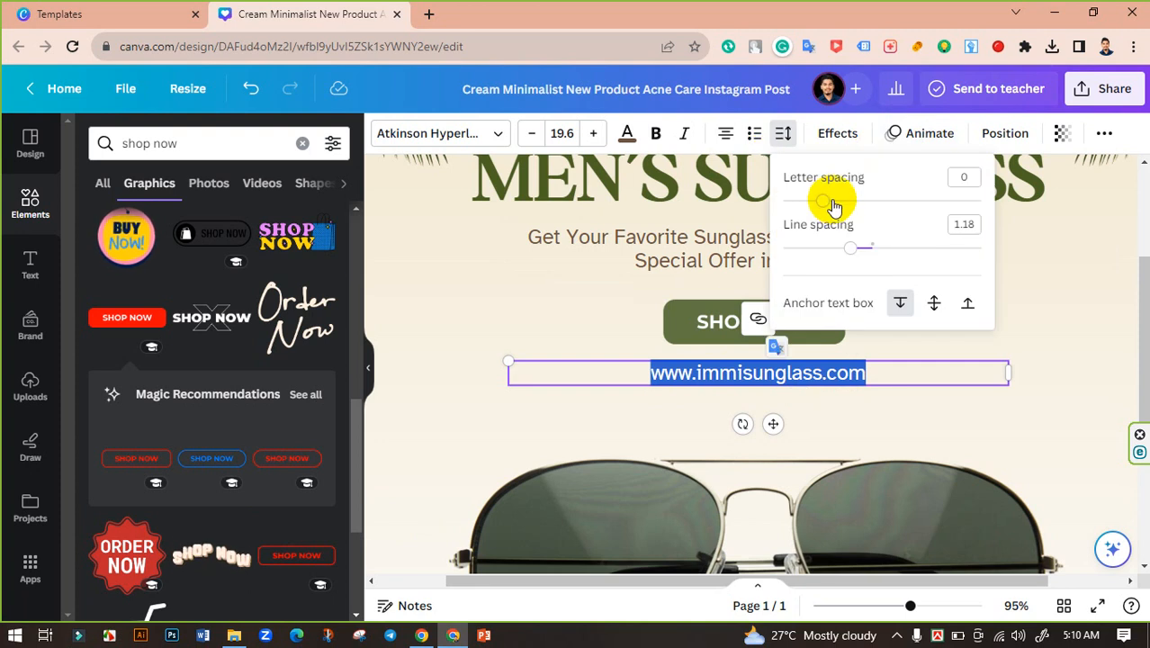
{"action": "left_click_drag", "start_coordinate": [831, 202], "coordinate": [940, 202]}
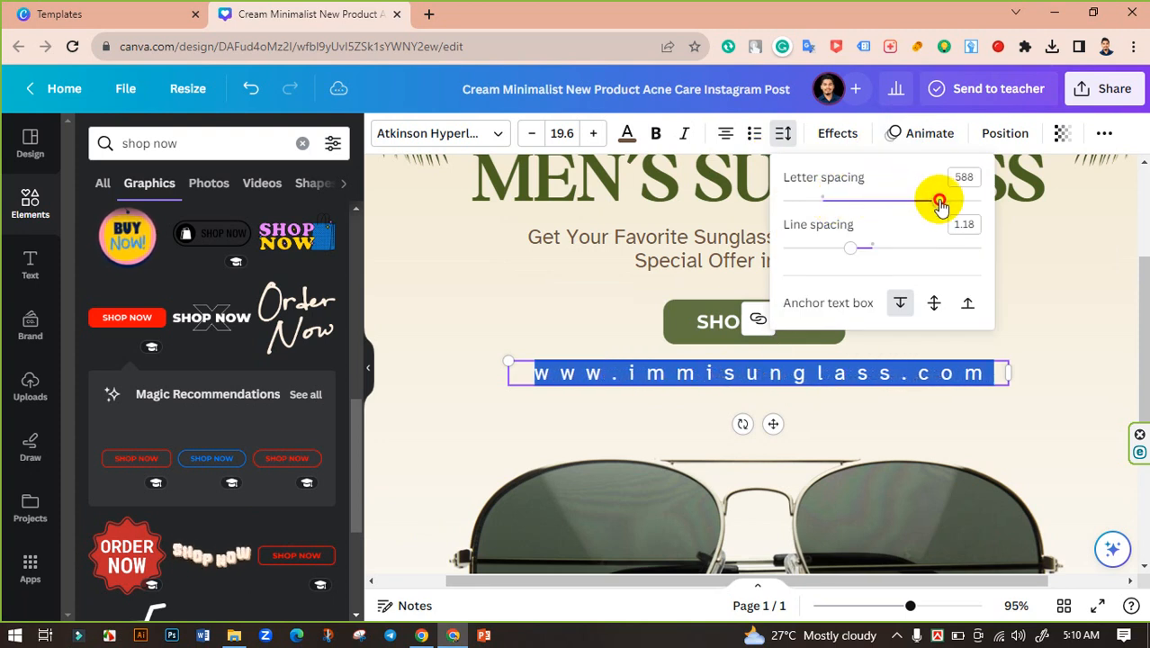
Review the whole sunglasses post, from the palm leaves to the wooden podium.
{"action": "left_click", "coordinate": [1048, 315]}
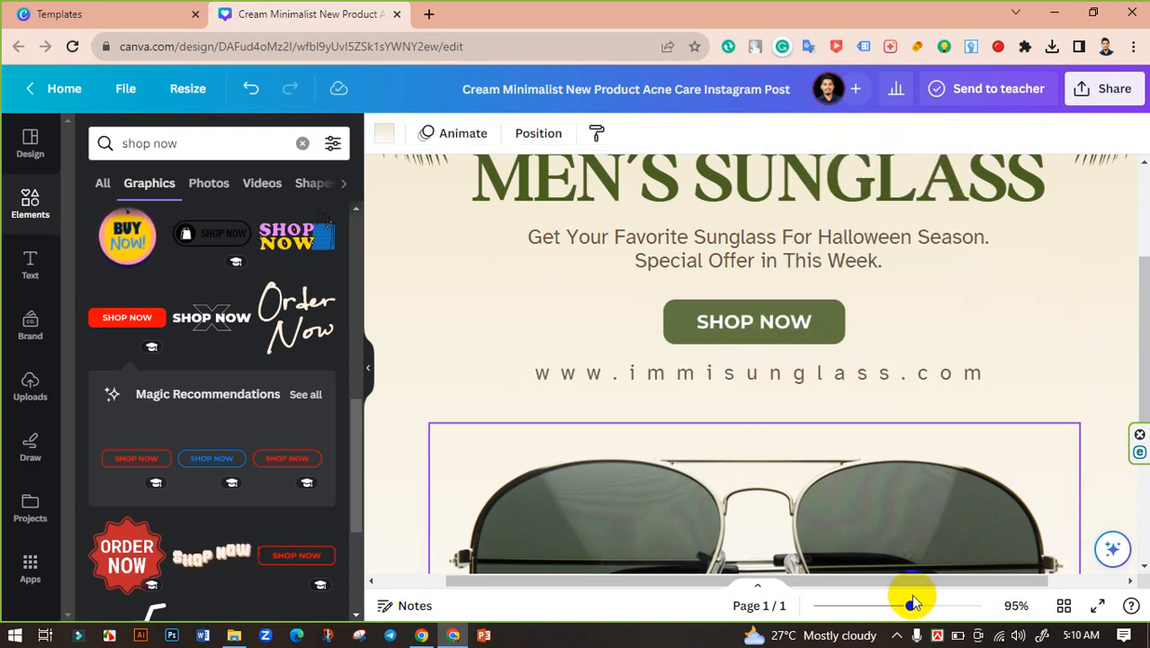
{"action": "left_click_drag", "start_coordinate": [913, 603], "coordinate": [878, 612]}
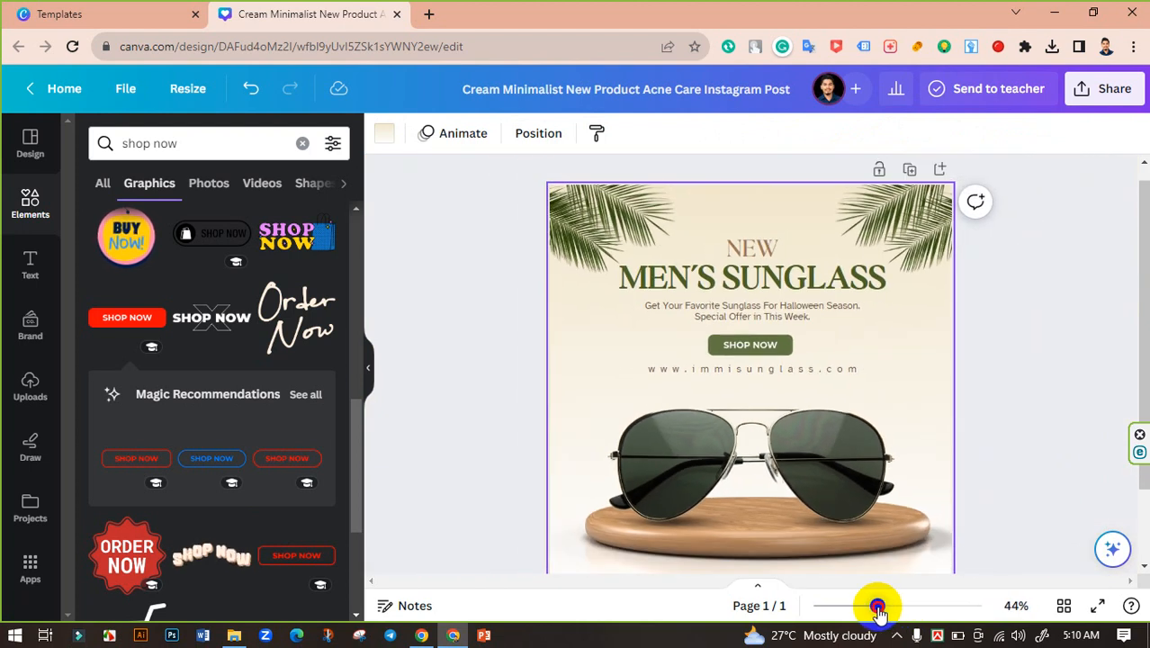
{"action": "left_click", "coordinate": [1014, 435]}
{"action": "scroll", "coordinate": [1015, 436], "scroll_direction": "up", "scroll_amount": 2}
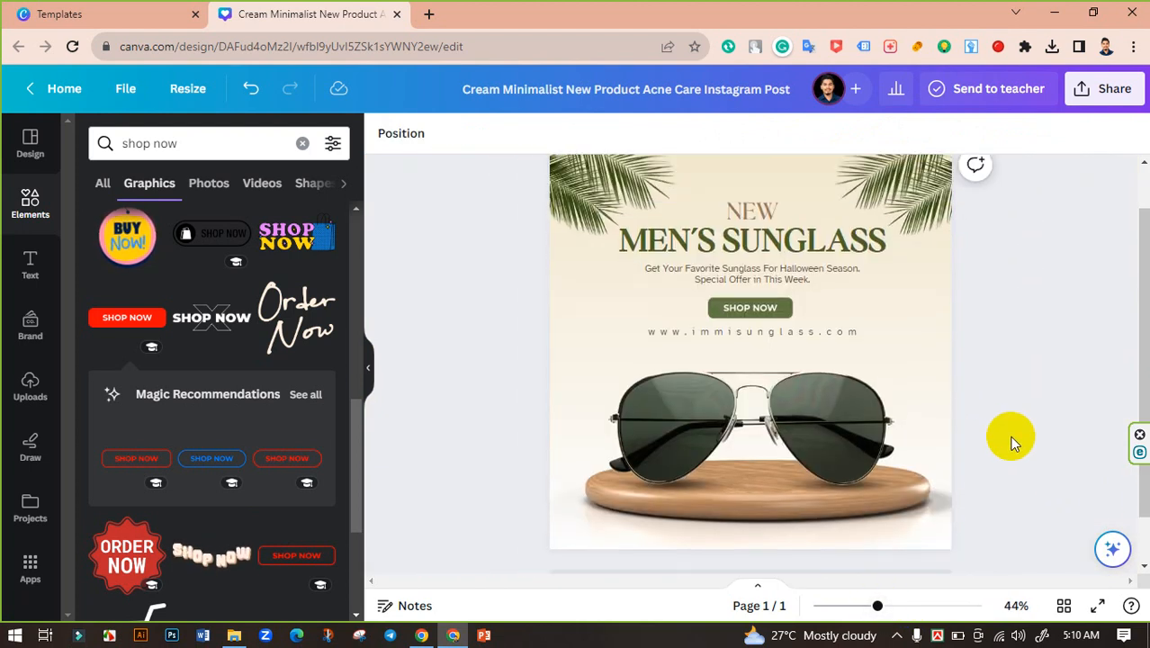
{"action": "scroll", "coordinate": [1003, 434], "scroll_direction": "down", "scroll_amount": 3}
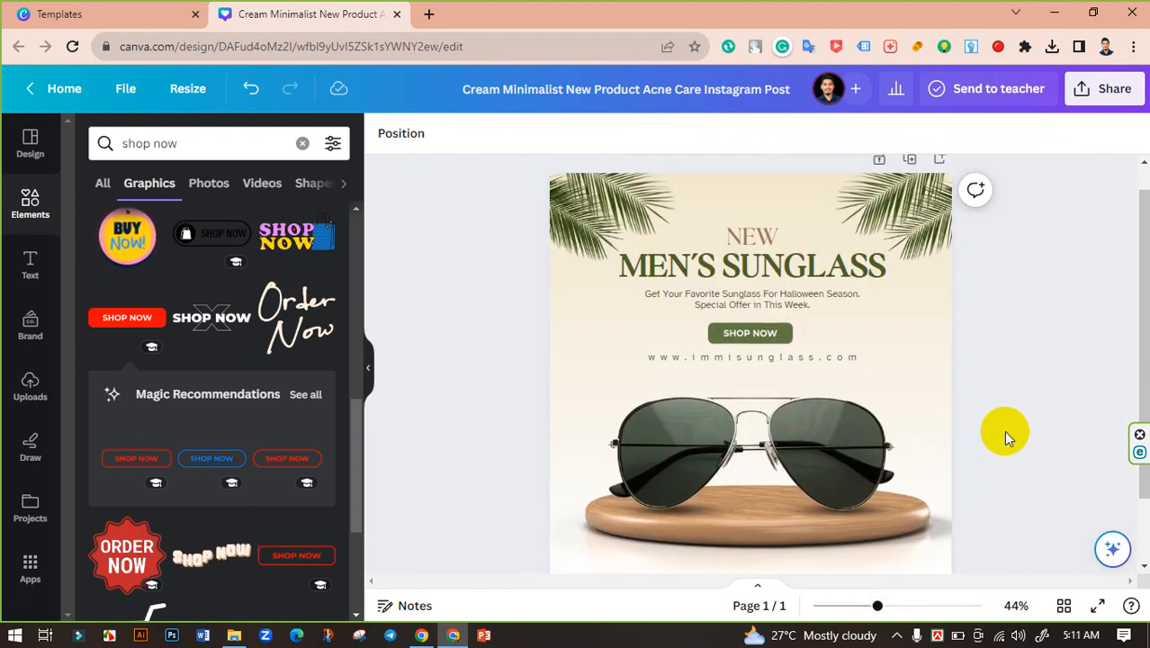
{"action": "scroll", "coordinate": [900, 306], "scroll_direction": "up", "scroll_amount": 3}
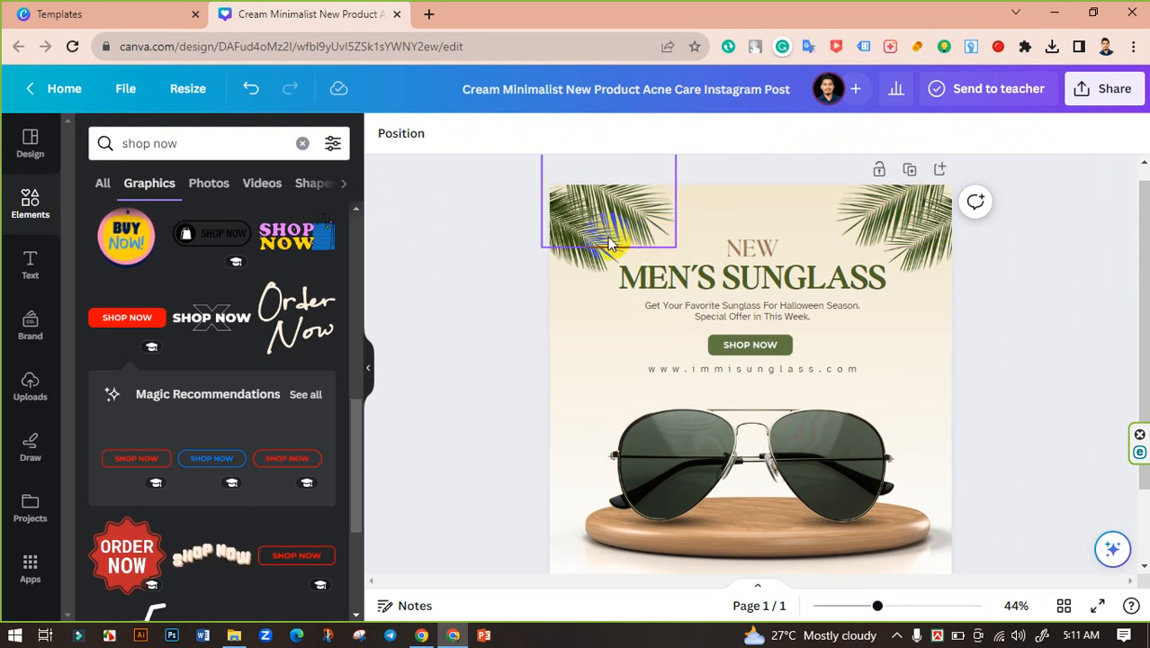
{"action": "scroll", "coordinate": [458, 267], "scroll_direction": "down", "scroll_amount": 2}
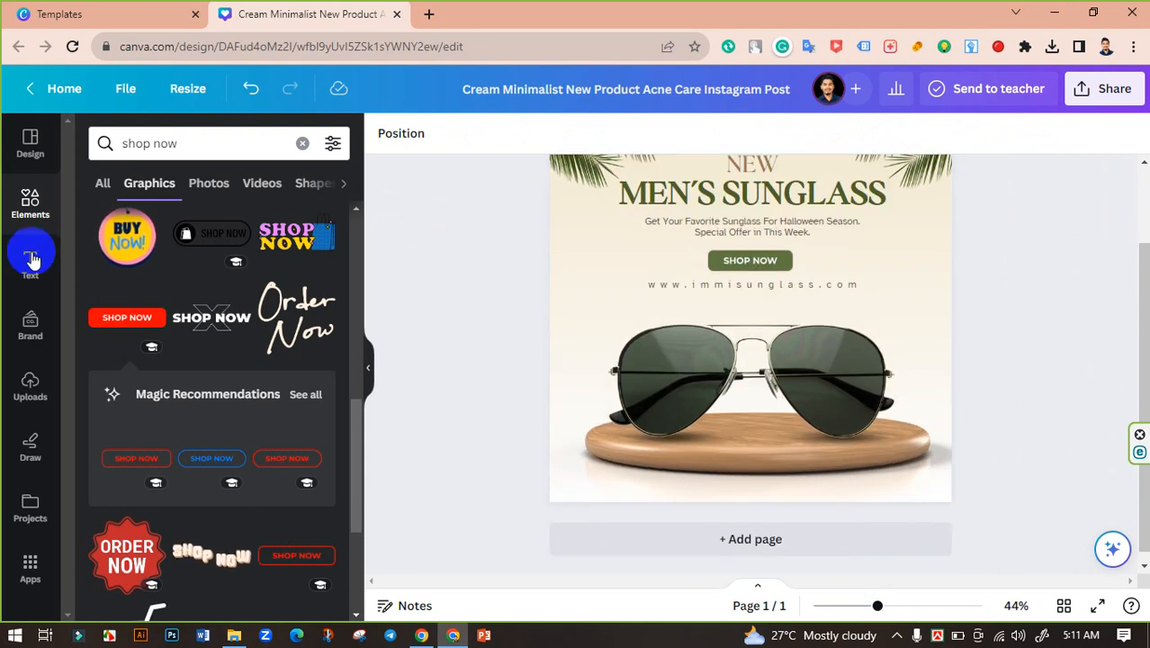
Search the elements for "texture" and show all the matching photos.
{"action": "left_click", "coordinate": [56, 184]}
{"action": "left_click", "coordinate": [195, 144]}
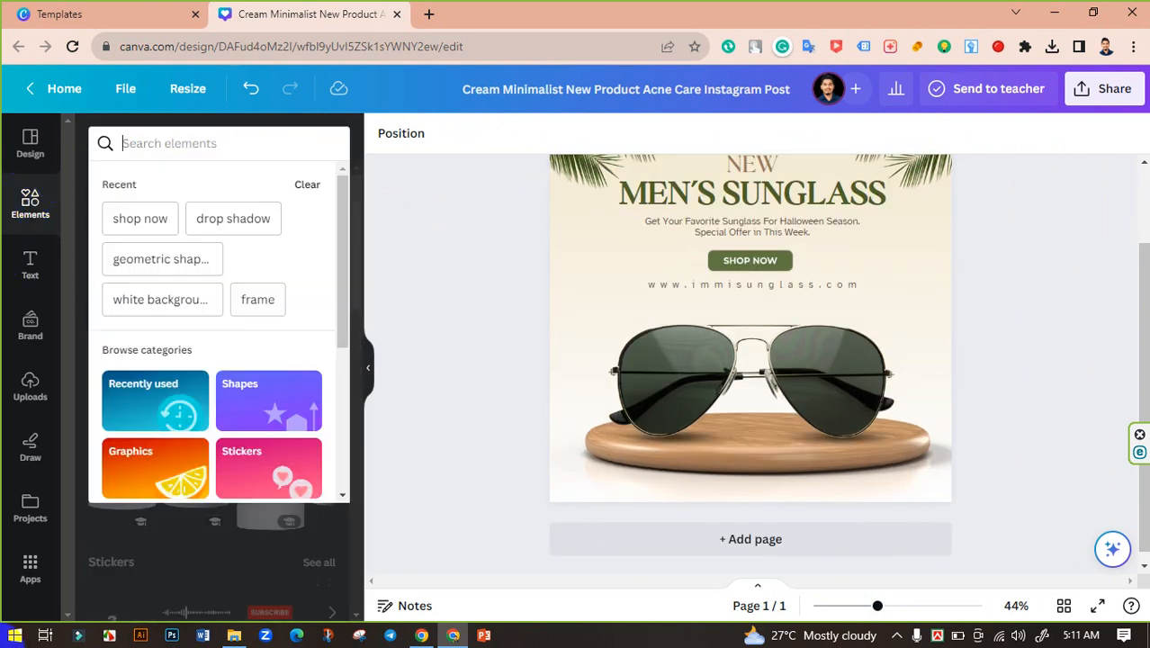
{"action": "type", "text": "texture"}
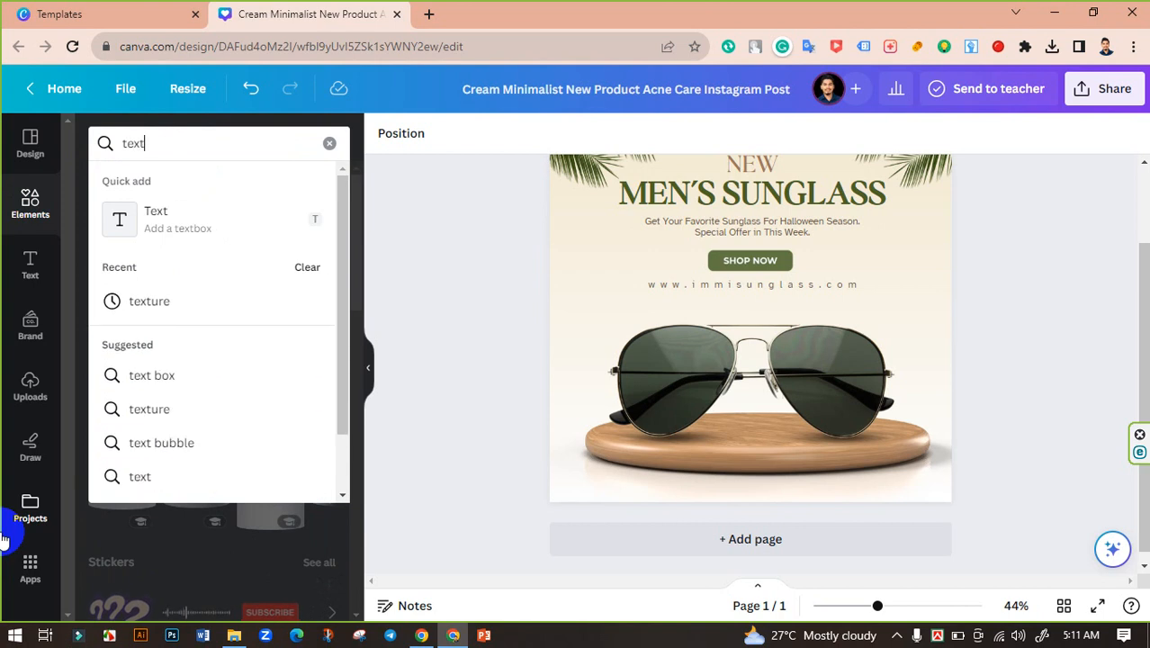
{"action": "key", "text": "Return"}
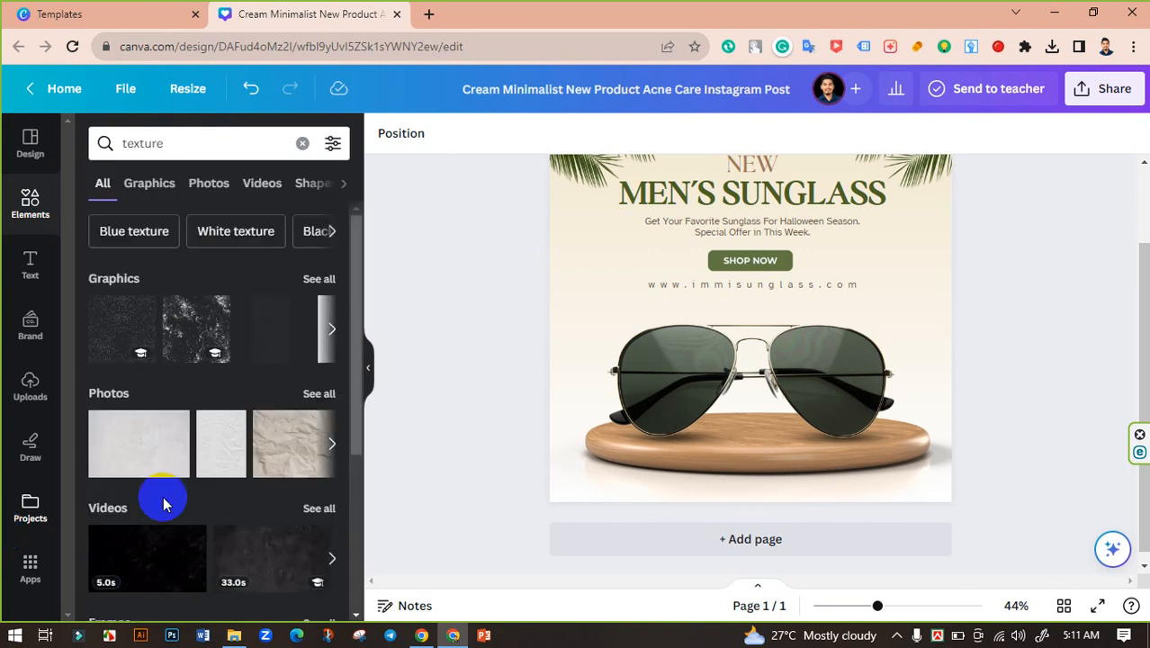
{"action": "left_click", "coordinate": [321, 397]}
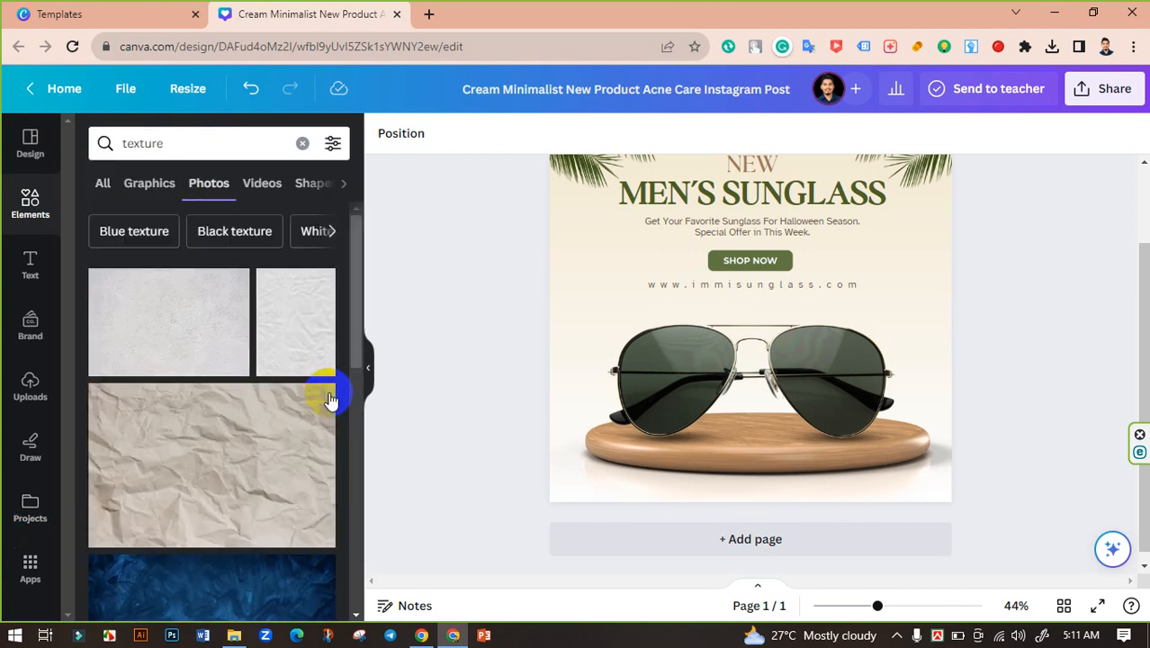
Insert the photo of softly folded white fabric from the texture results onto the post.
{"action": "scroll", "coordinate": [241, 389], "scroll_direction": "down", "scroll_amount": 5}
{"action": "scroll", "coordinate": [241, 388], "scroll_direction": "down", "scroll_amount": 5}
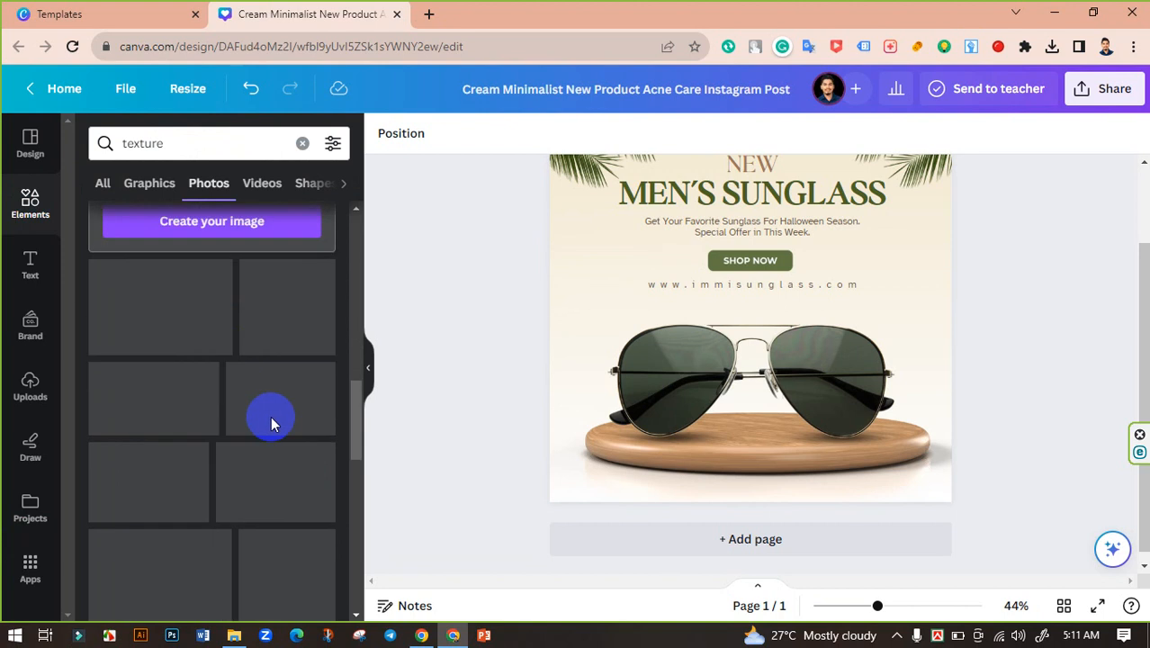
{"action": "scroll", "coordinate": [239, 371], "scroll_direction": "down", "scroll_amount": 10}
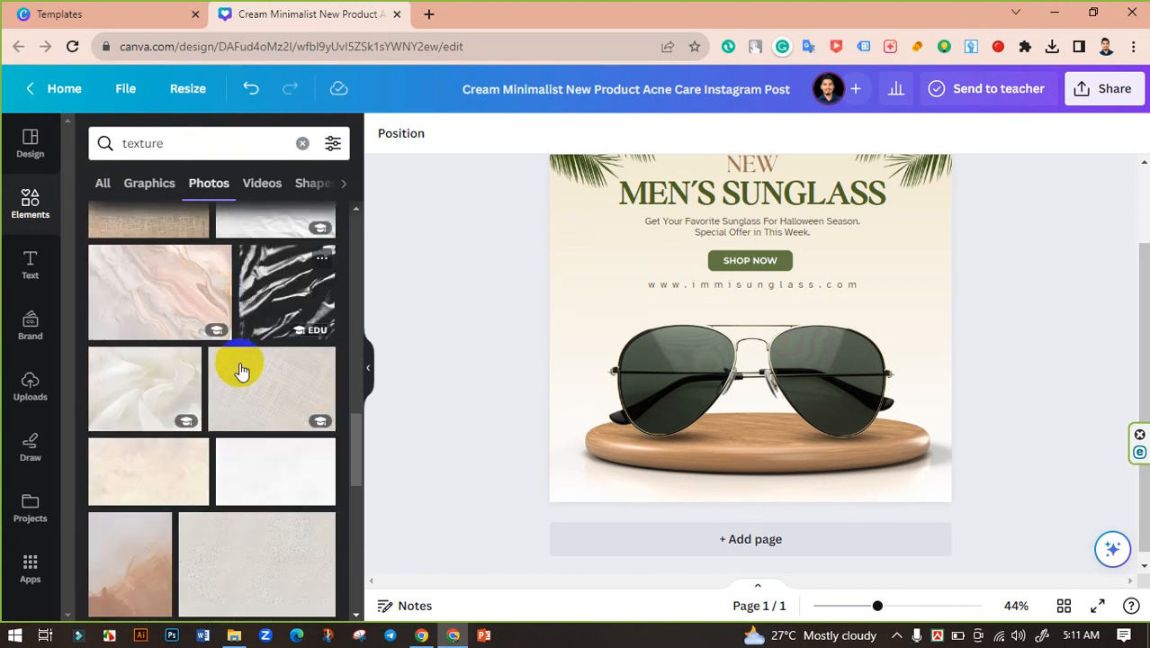
{"action": "scroll", "coordinate": [241, 371], "scroll_direction": "down", "scroll_amount": 3}
{"action": "scroll", "coordinate": [244, 371], "scroll_direction": "up", "scroll_amount": 5}
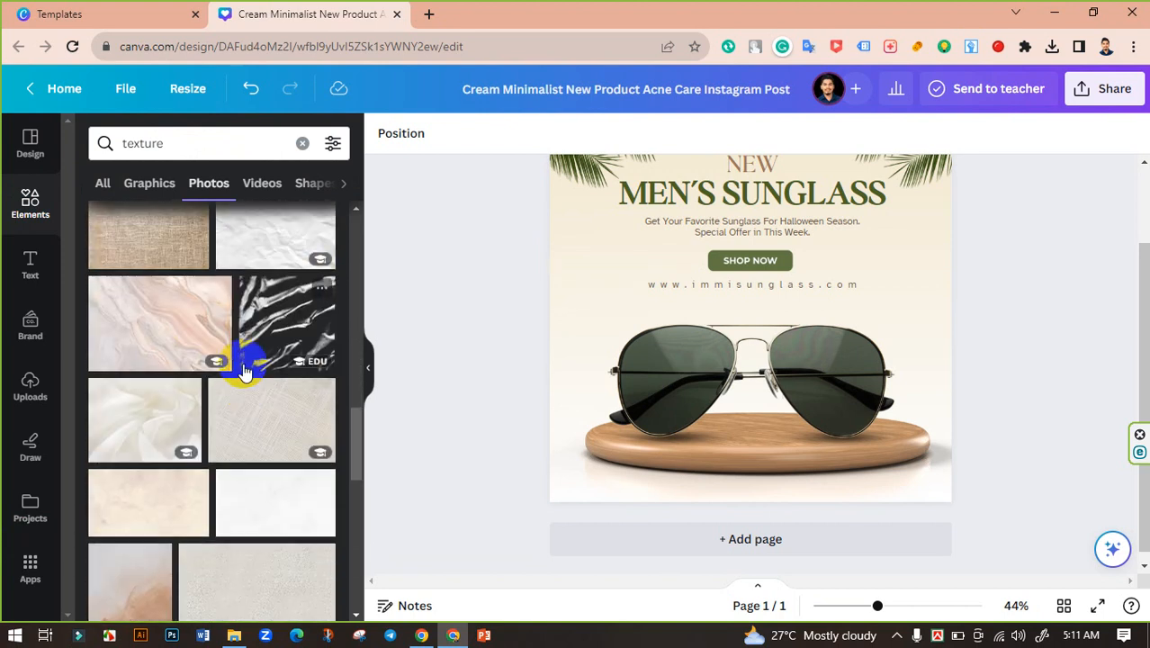
{"action": "scroll", "coordinate": [243, 369], "scroll_direction": "down", "scroll_amount": 3}
{"action": "scroll", "coordinate": [225, 363], "scroll_direction": "up", "scroll_amount": 2}
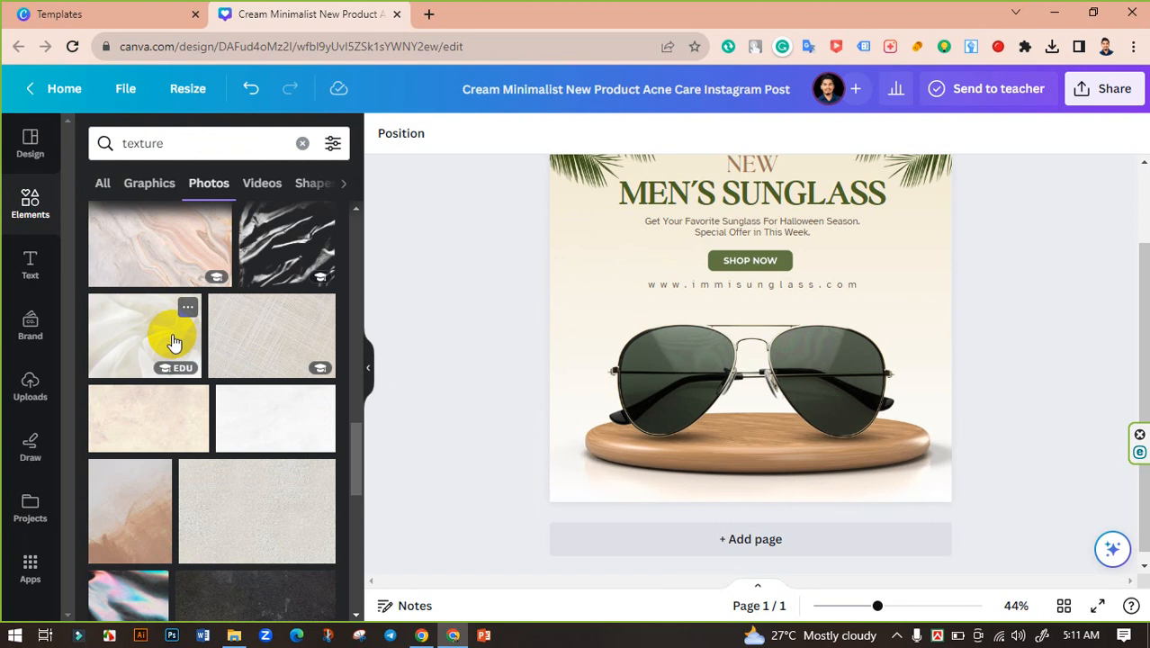
{"action": "left_click", "coordinate": [174, 342]}
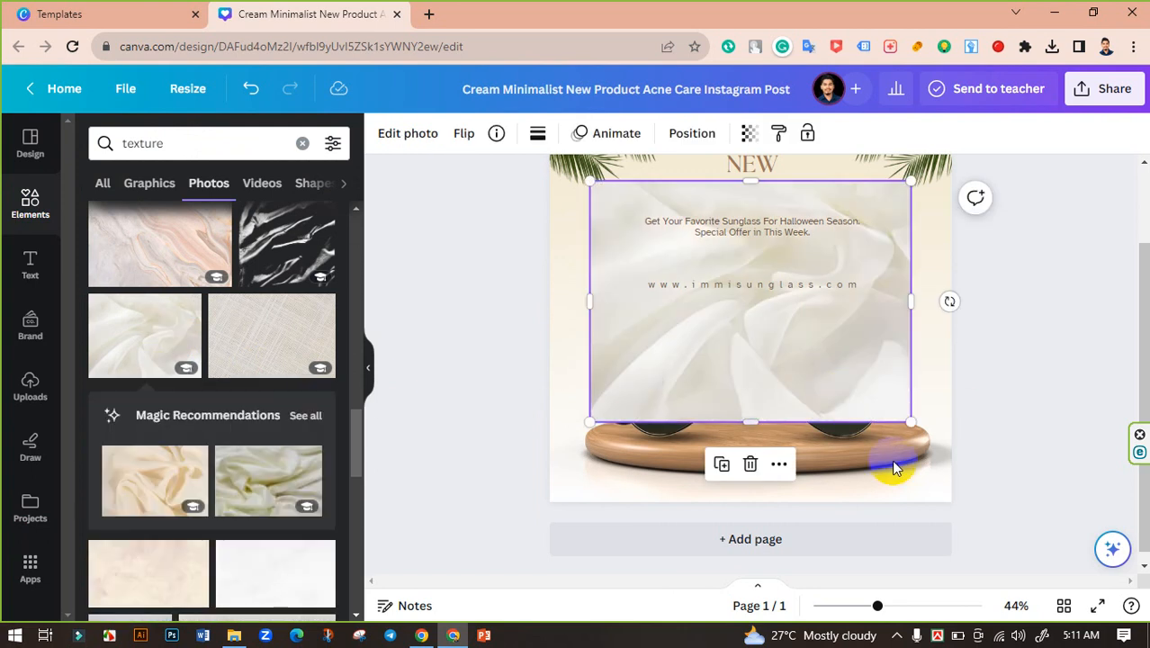
Enlarge and position the white fabric photo so that it covers the entire page.
{"action": "scroll", "coordinate": [926, 470], "scroll_direction": "up", "scroll_amount": 1}
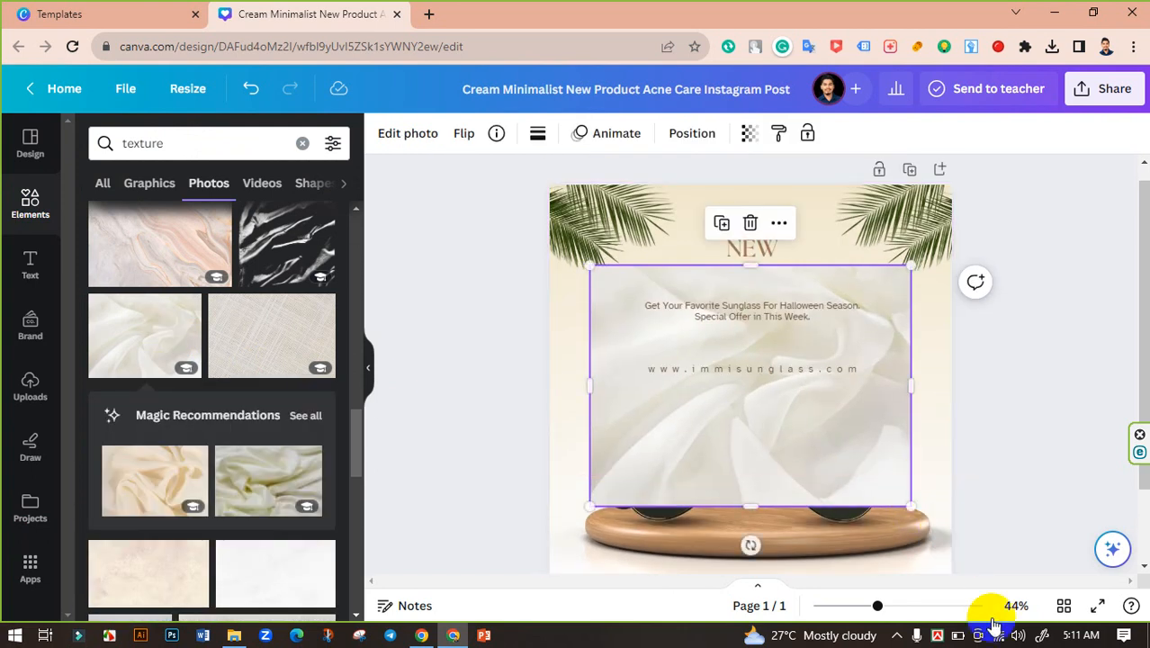
{"action": "left_click_drag", "start_coordinate": [876, 606], "coordinate": [869, 608]}
{"action": "left_click_drag", "start_coordinate": [878, 457], "coordinate": [981, 546]}
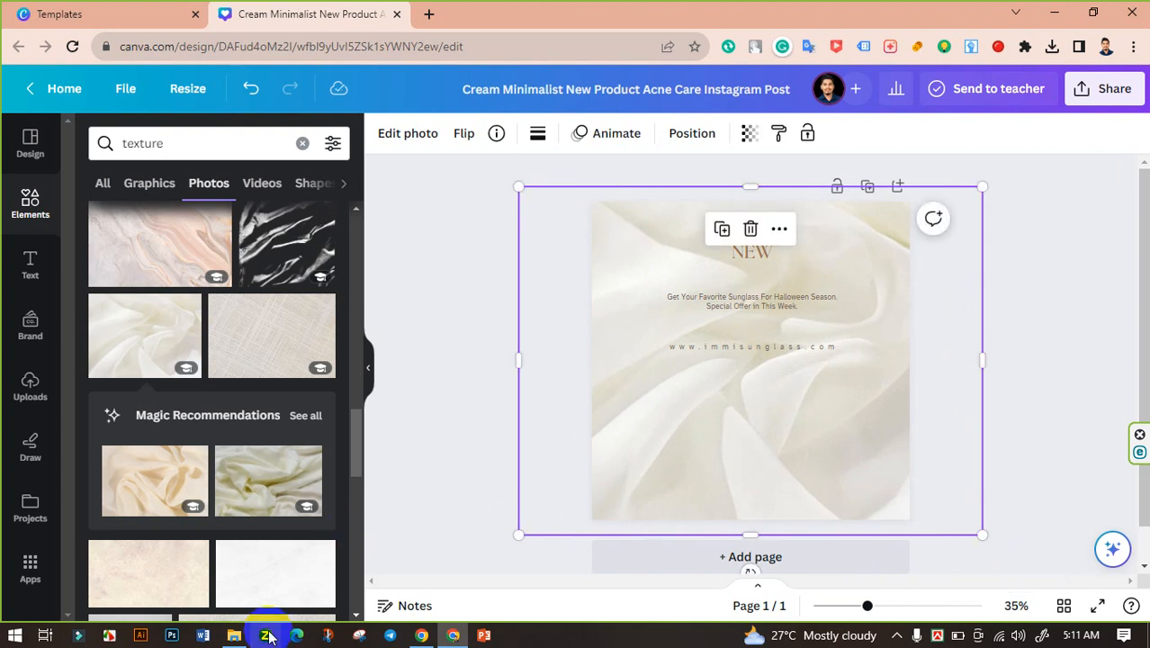
Send the white fabric photo backward behind the palm leaves, heading, SHOP NOW button, sunglasses and wooden podium.
{"action": "key", "text": "ctrl+["}
{"action": "key", "text": "ctrl+["}
{"action": "key", "text": "ctrl+["}
{"action": "key", "text": "ctrl+["}
{"action": "key", "text": "ctrl+["}
{"action": "key", "text": "ctrl+["}
{"action": "key", "text": "ctrl+["}
{"action": "key", "text": "ctrl+["}
{"action": "key", "text": "ctrl+["}
{"action": "key", "text": "ctrl+["}
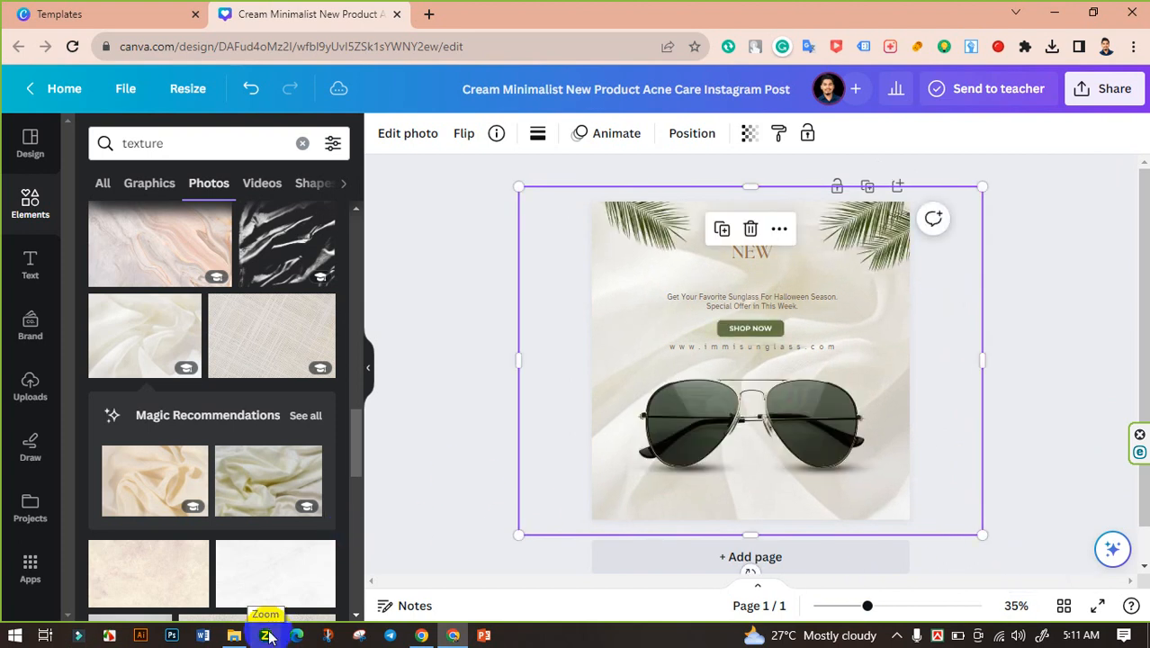
{"action": "key", "text": "ctrl+["}
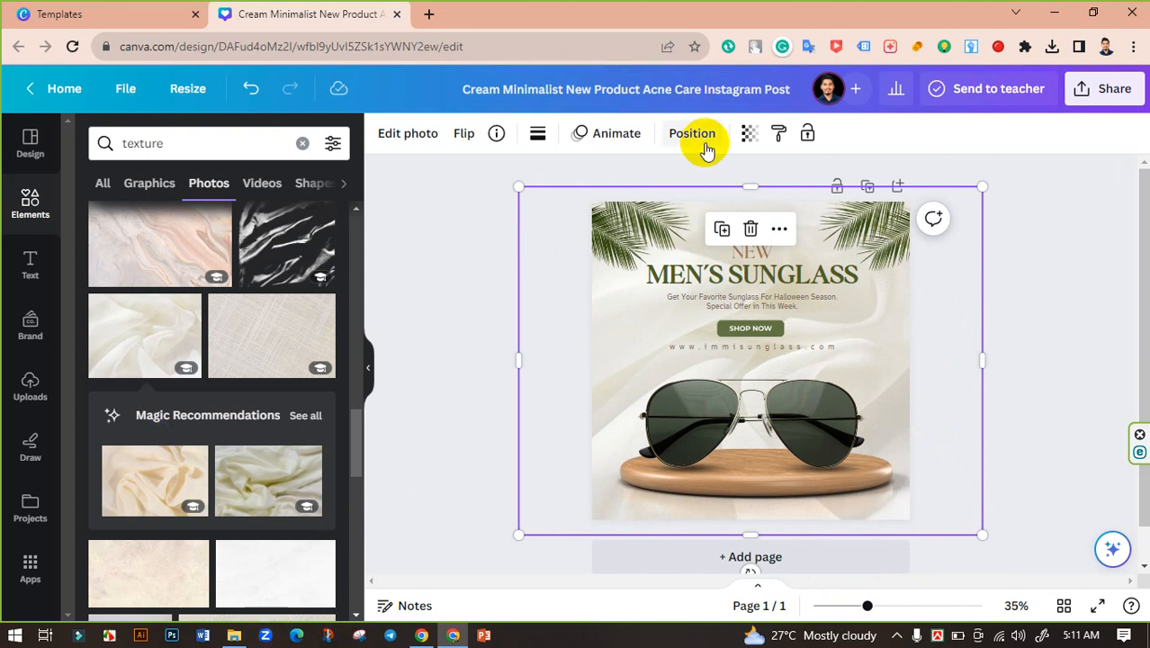
Set the transparency of the white fabric photo to 54.
{"action": "left_click", "coordinate": [748, 133]}
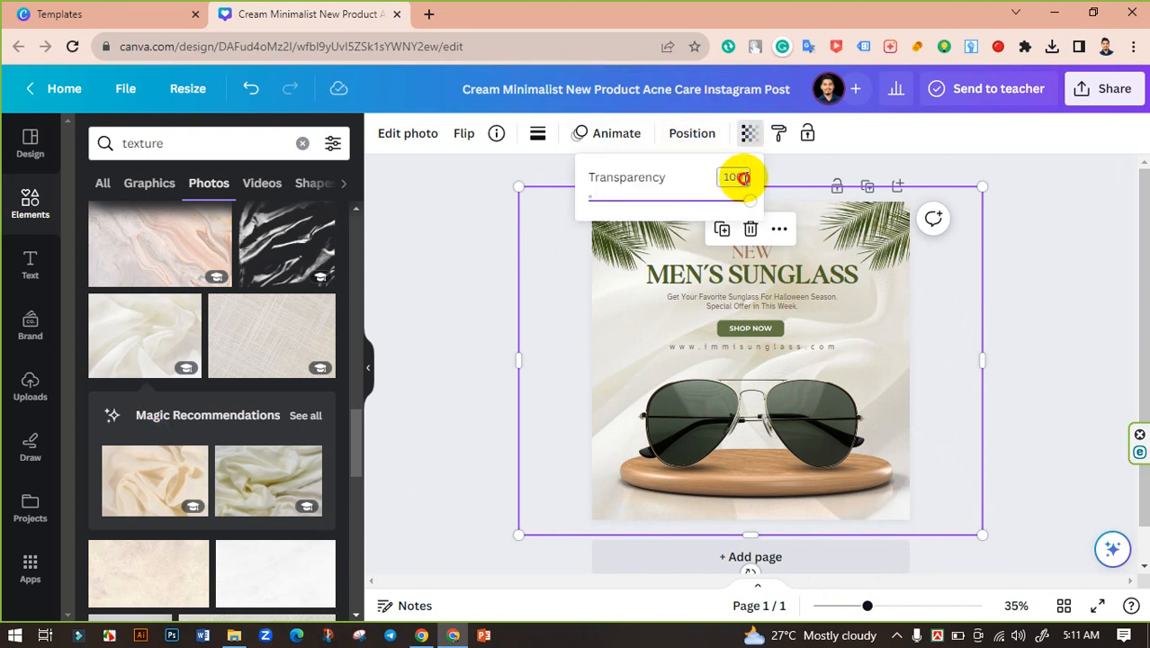
{"action": "left_click_drag", "start_coordinate": [739, 198], "coordinate": [674, 207]}
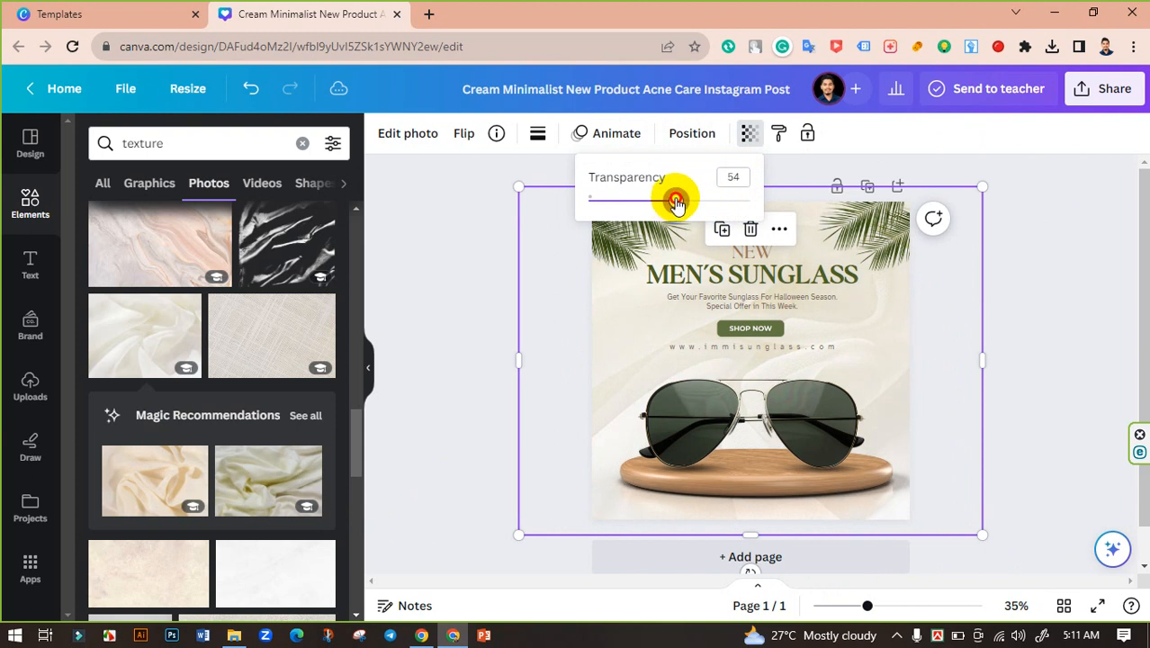
{"action": "left_click", "coordinate": [494, 224]}
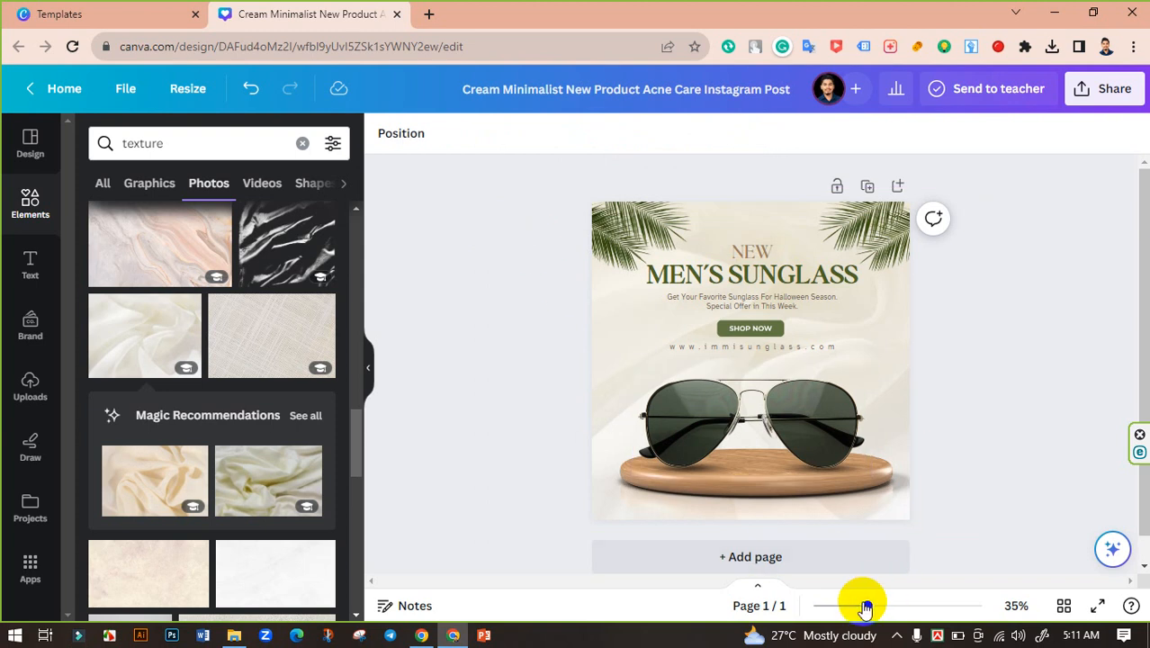
Try shifting the wooden podium photo to the right beneath the sunglasses.
{"action": "left_click_drag", "start_coordinate": [865, 607], "coordinate": [880, 605]}
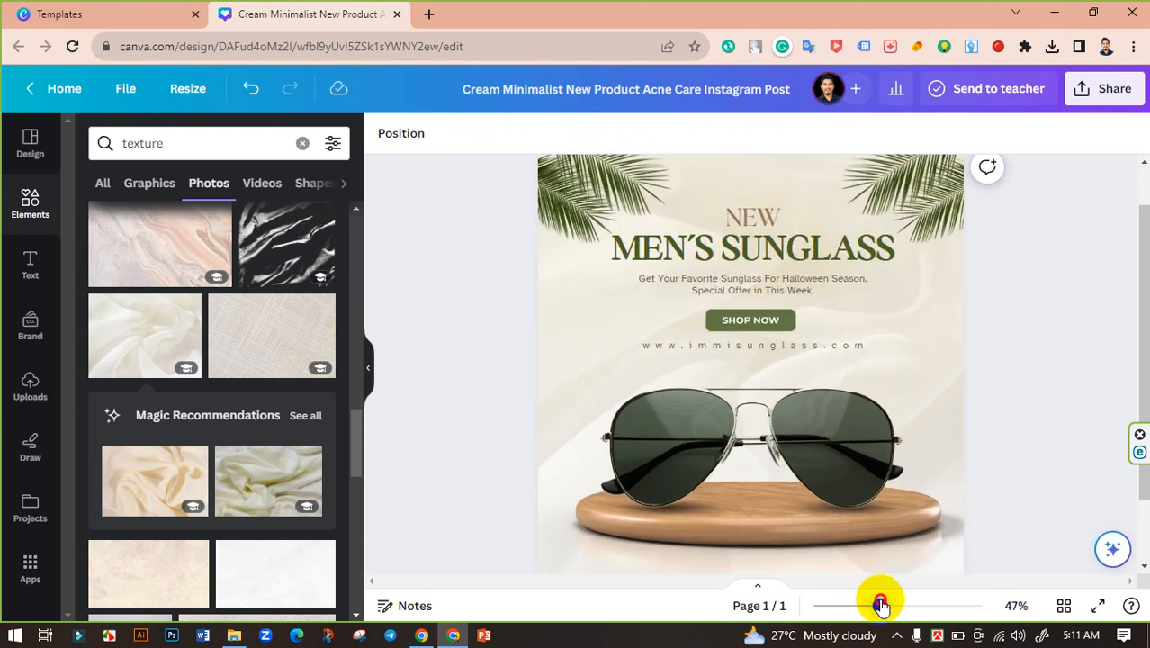
{"action": "left_click", "coordinate": [934, 535]}
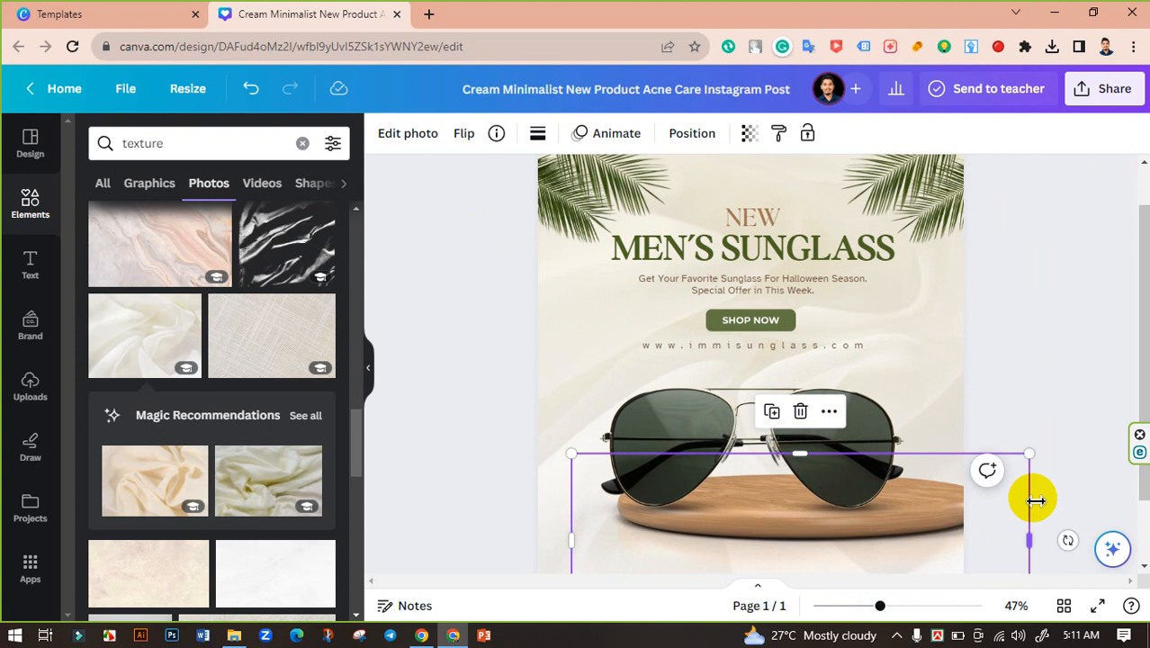
{"action": "left_click", "coordinate": [1031, 494]}
{"action": "scroll", "coordinate": [1033, 490], "scroll_direction": "down", "scroll_amount": 2}
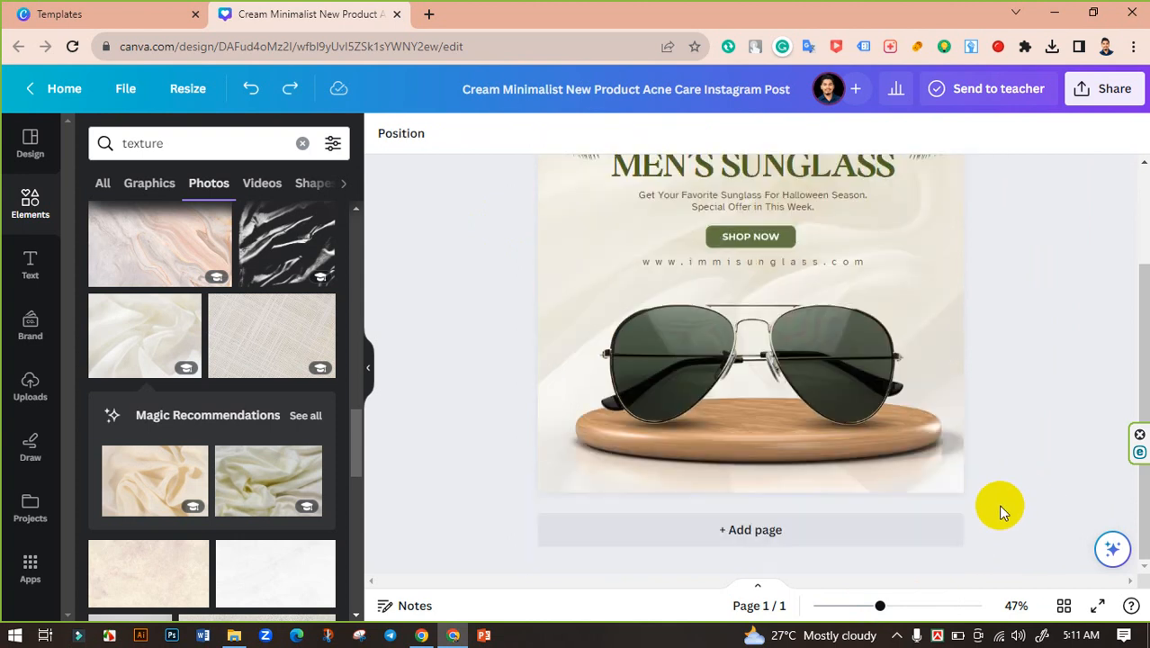
Examine the podium, its shadow and the fabric background up close, and check the post as a whole.
{"action": "left_click", "coordinate": [933, 456]}
{"action": "left_click", "coordinate": [1033, 452]}
{"action": "left_click_drag", "start_coordinate": [875, 605], "coordinate": [917, 606]}
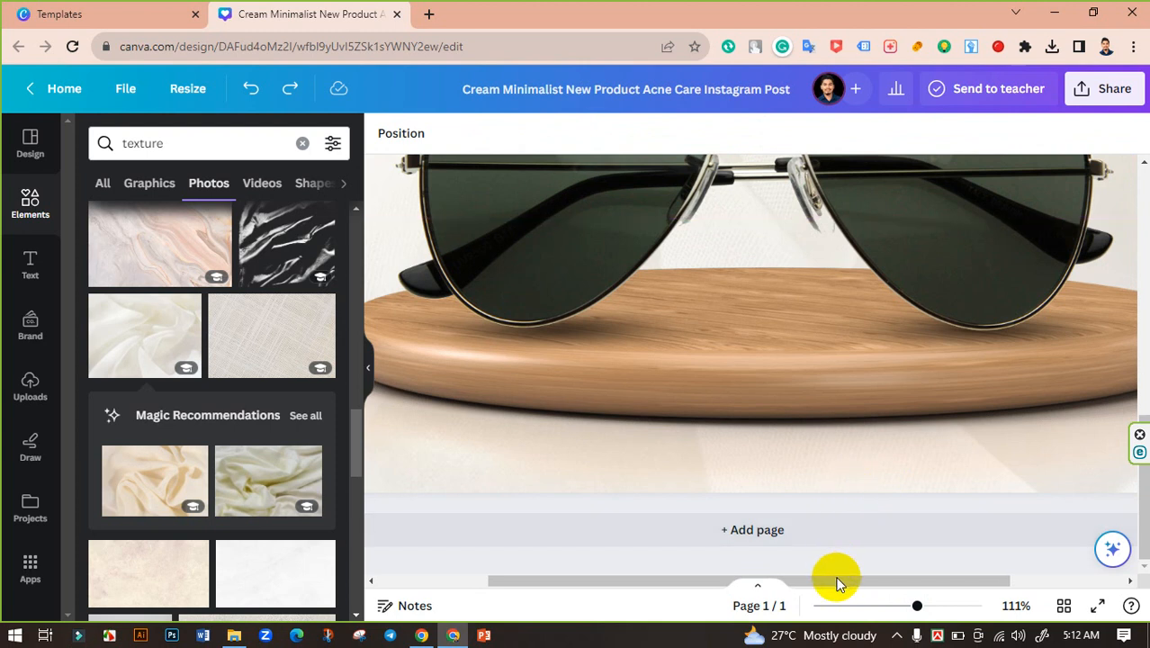
{"action": "left_click_drag", "start_coordinate": [837, 580], "coordinate": [585, 583]}
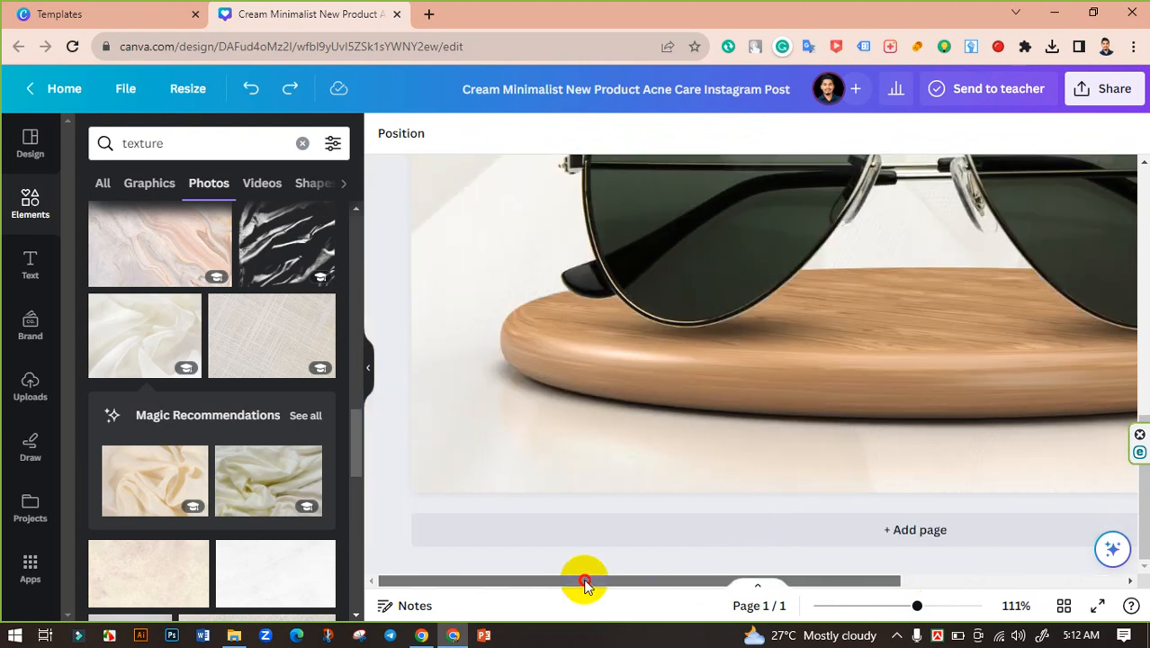
{"action": "left_click_drag", "start_coordinate": [916, 605], "coordinate": [867, 608]}
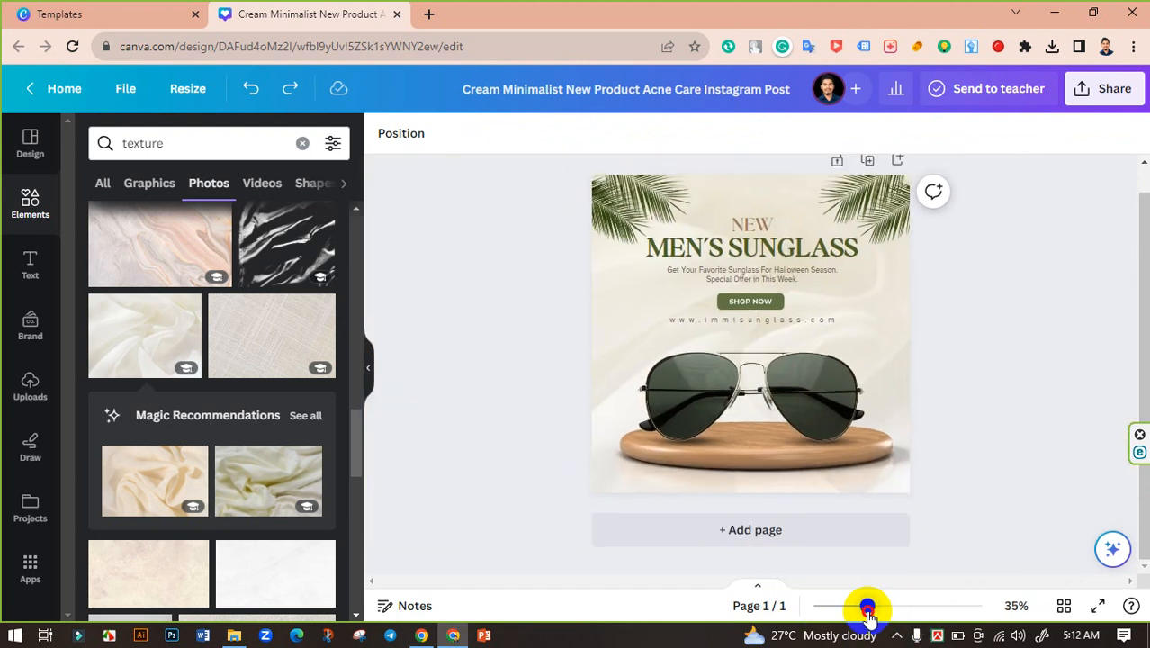
{"action": "scroll", "coordinate": [987, 448], "scroll_direction": "up", "scroll_amount": 1}
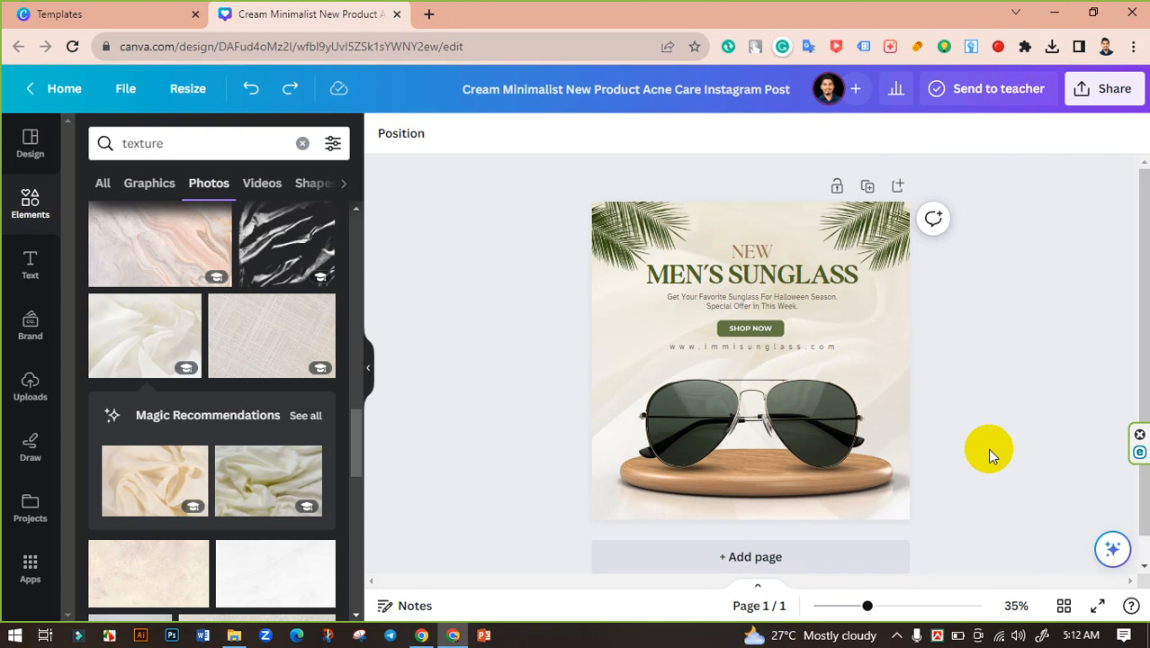
{"action": "left_click", "coordinate": [902, 368]}
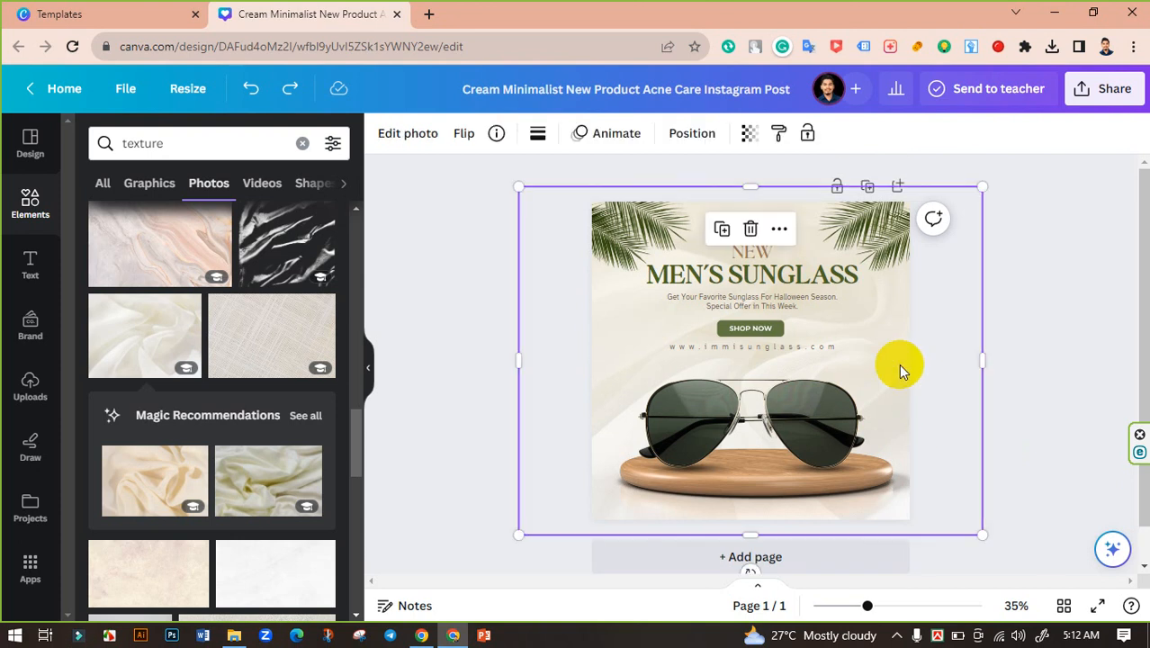
{"action": "left_click", "coordinate": [463, 251]}
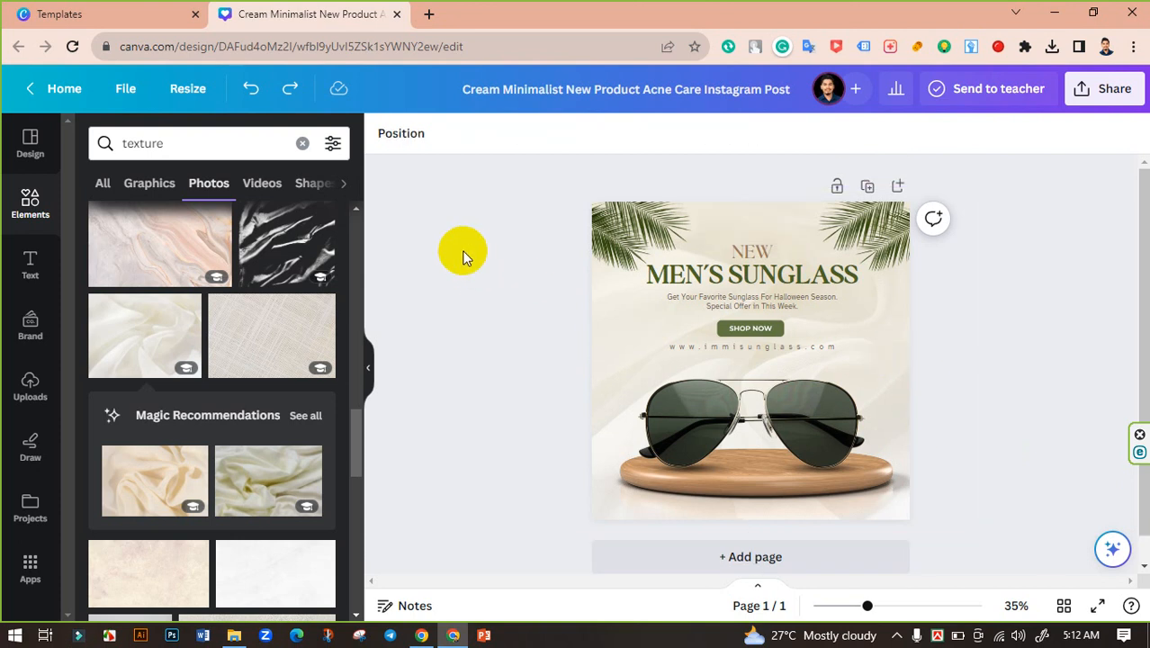
Try shifting the wooden podium slightly left and adjusting the shadow near its right edge.
{"action": "mouse_move", "coordinate": [770, 487]}
{"action": "left_mouse_down"}
{"action": "mouse_move", "coordinate": [645, 460]}
{"action": "mouse_move", "coordinate": [653, 506]}
{"action": "mouse_move", "coordinate": [731, 509]}
{"action": "mouse_move", "coordinate": [750, 487]}
{"action": "left_mouse_up"}
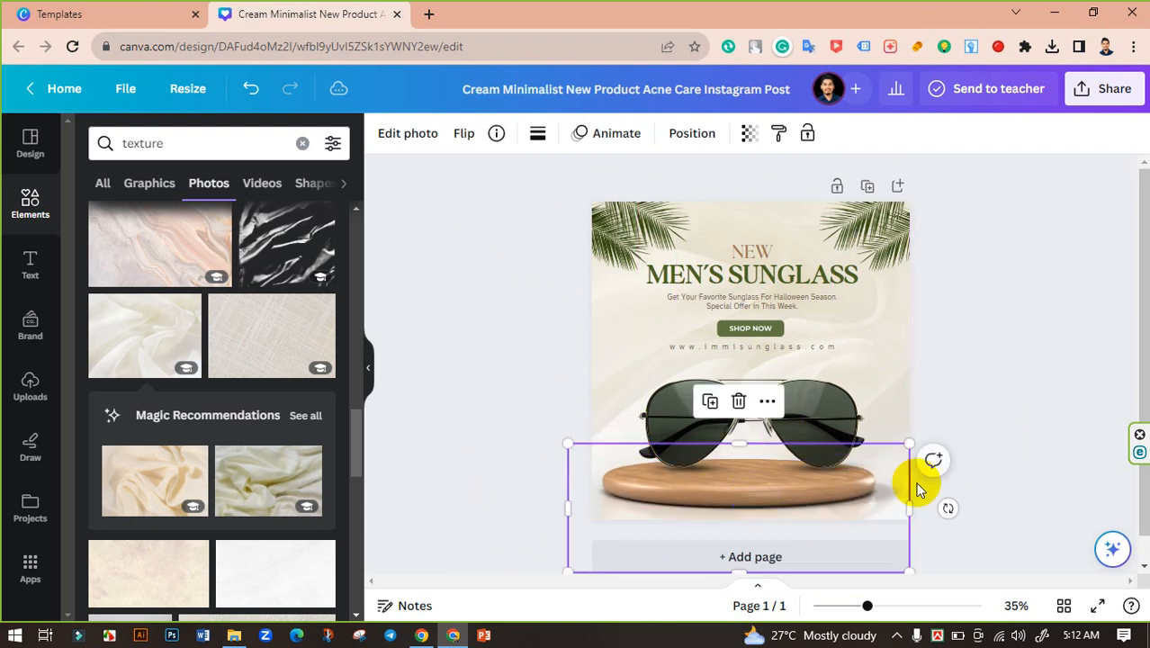
{"action": "left_click", "coordinate": [985, 431]}
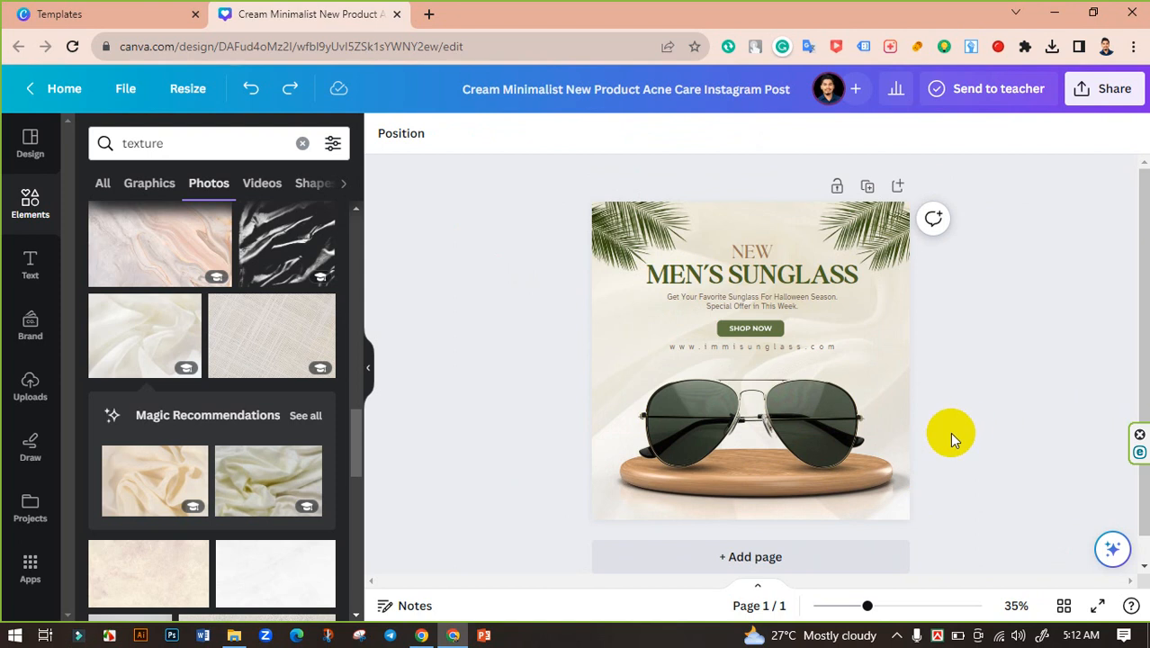
{"action": "left_click", "coordinate": [855, 464]}
{"action": "left_click", "coordinate": [893, 478]}
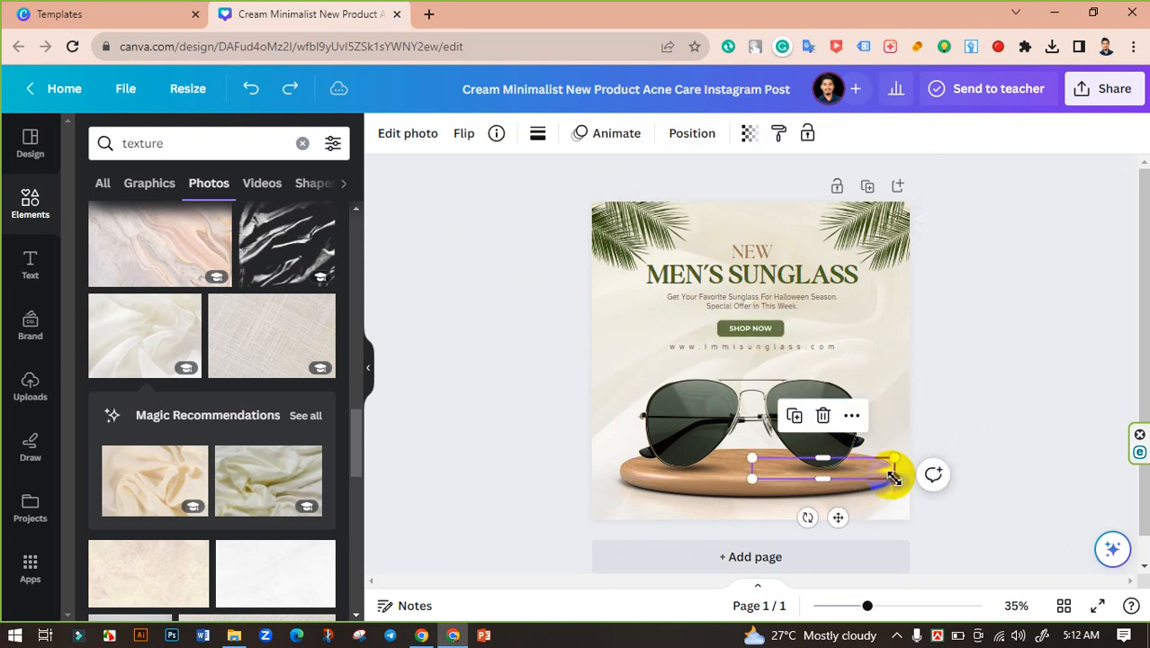
{"action": "left_click", "coordinate": [880, 493]}
{"action": "left_click_drag", "start_coordinate": [932, 500], "coordinate": [903, 502]}
{"action": "left_click", "coordinate": [966, 455]}
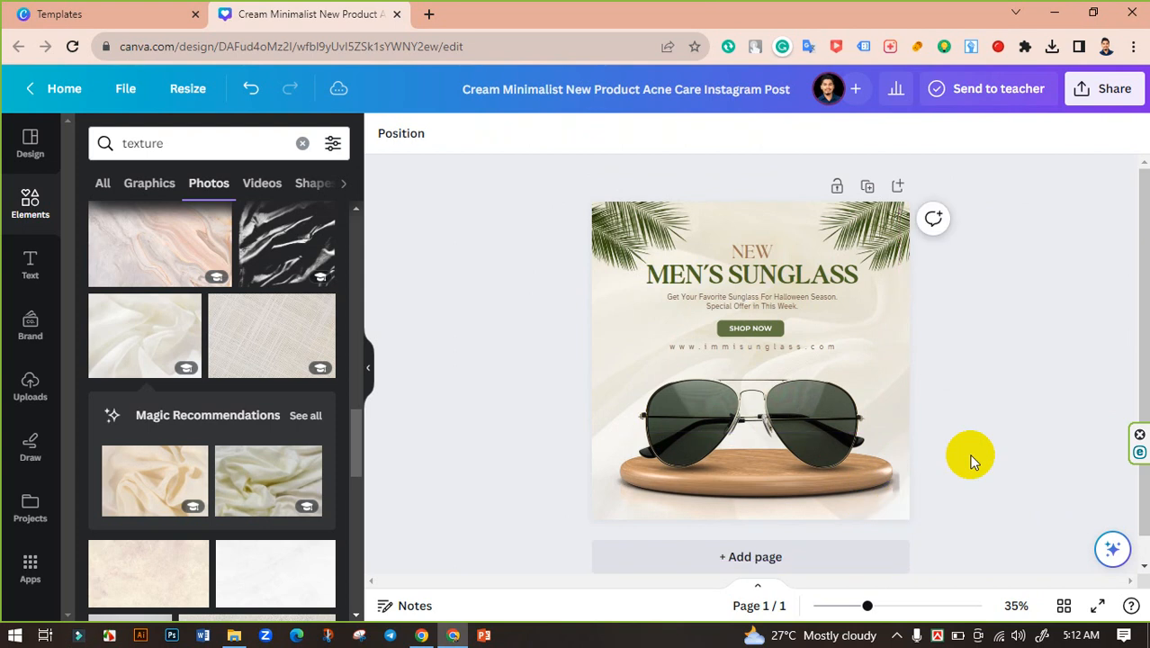
Extend the right edge of the wooden podium photo outward past the edge of the page.
{"action": "left_click", "coordinate": [891, 497]}
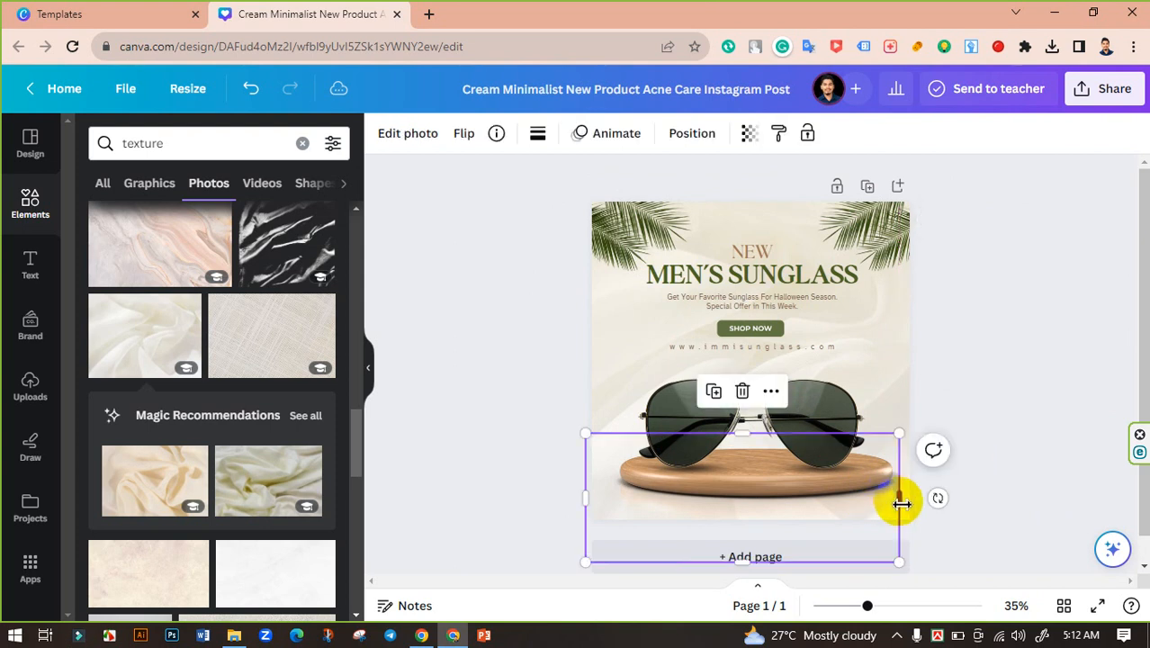
{"action": "mouse_move", "coordinate": [898, 499]}
{"action": "left_mouse_down"}
{"action": "mouse_move", "coordinate": [934, 495]}
{"action": "mouse_move", "coordinate": [916, 496]}
{"action": "left_mouse_up"}
{"action": "left_click", "coordinate": [984, 453]}
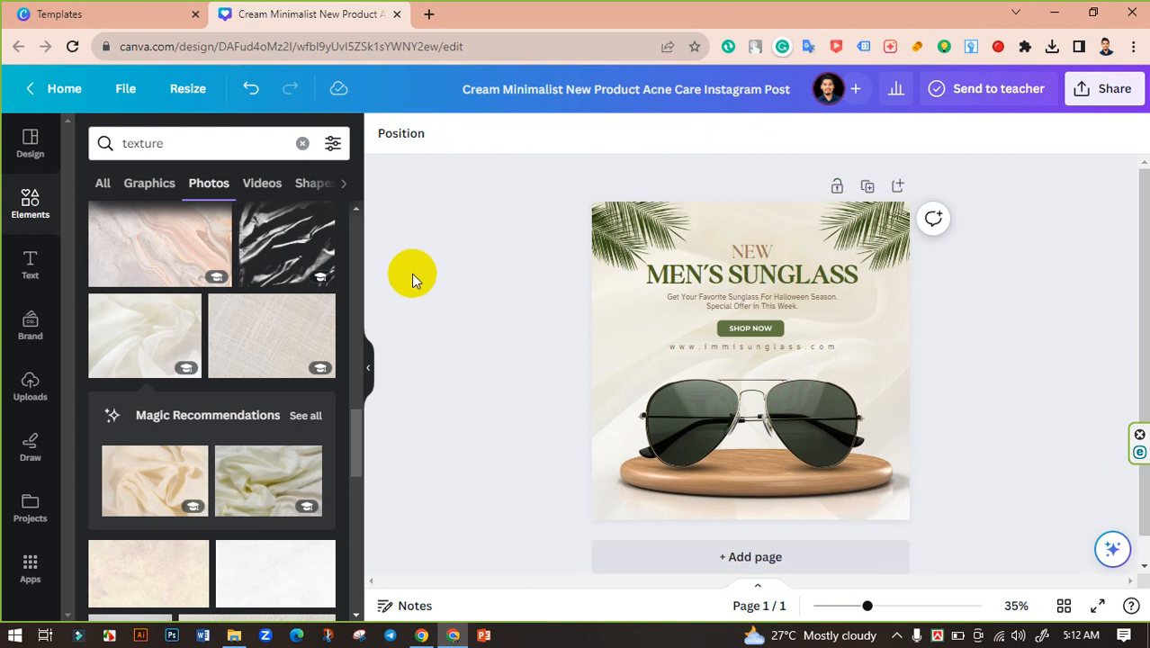
Collapse the elements library and rename the design as Sunglass Post Design.
{"action": "left_click", "coordinate": [372, 365]}
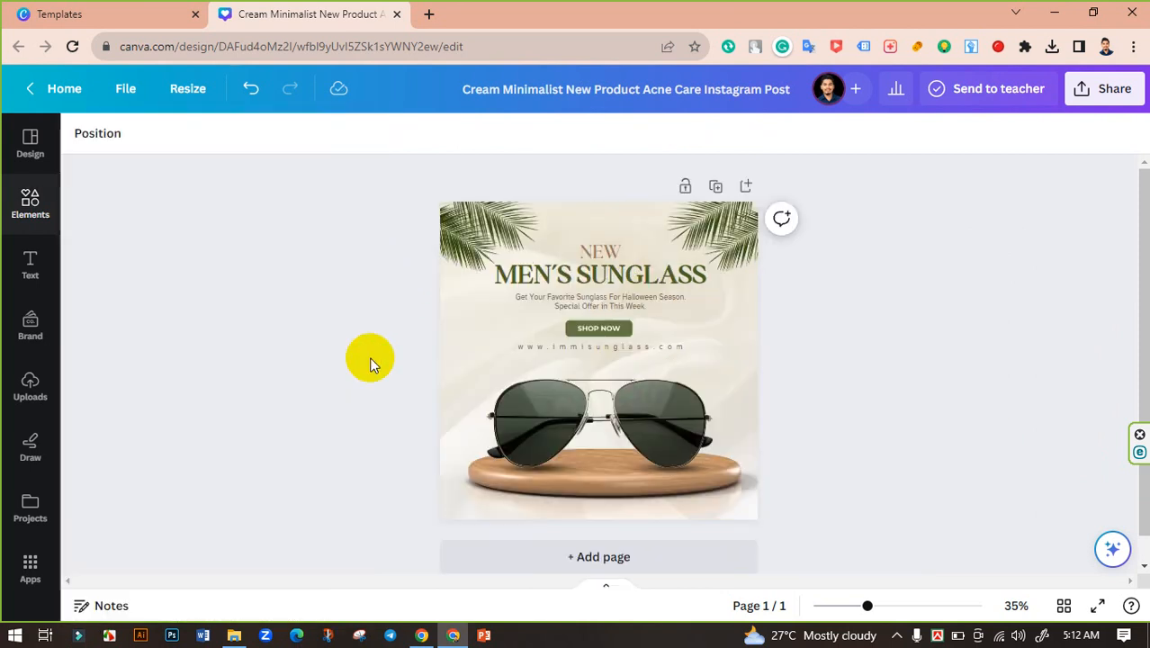
{"action": "double_click", "coordinate": [731, 90]}
{"action": "left_click", "coordinate": [727, 90]}
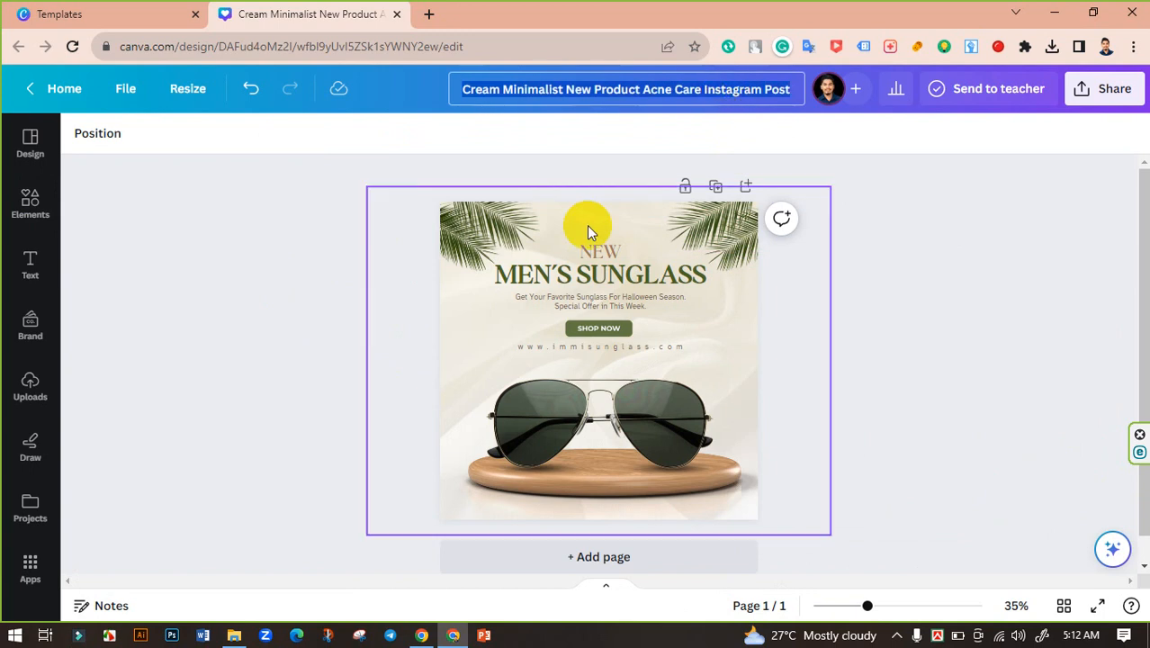
{"action": "type", "text": "ss Pos"}
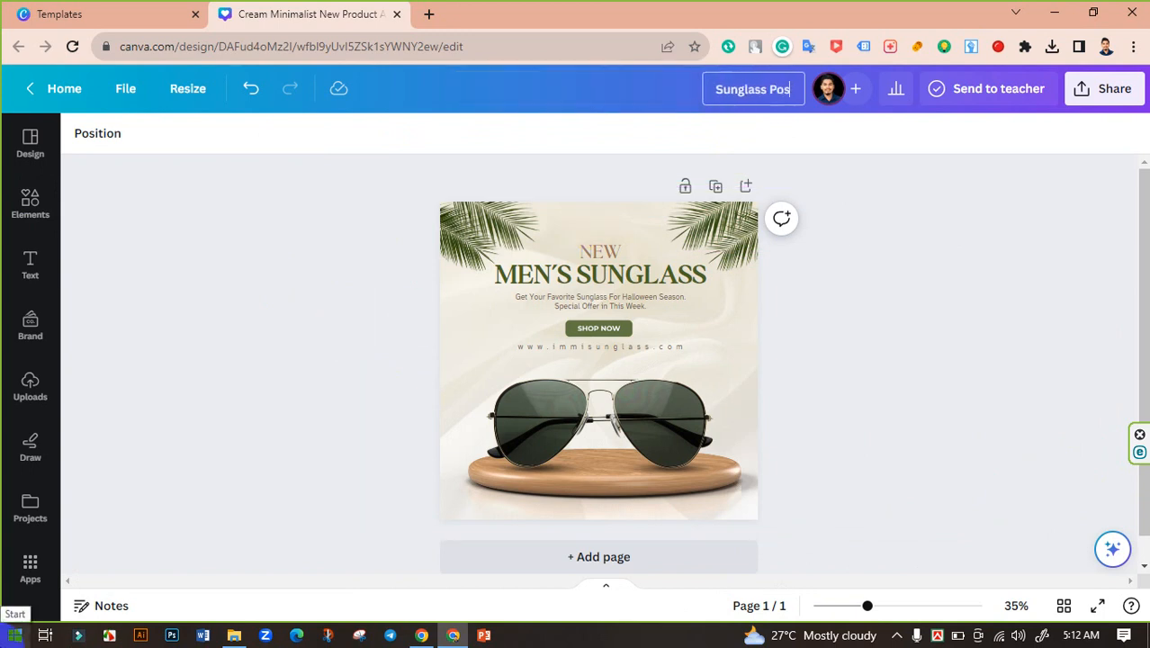
{"action": "type", "text": "unglass Post Design"}
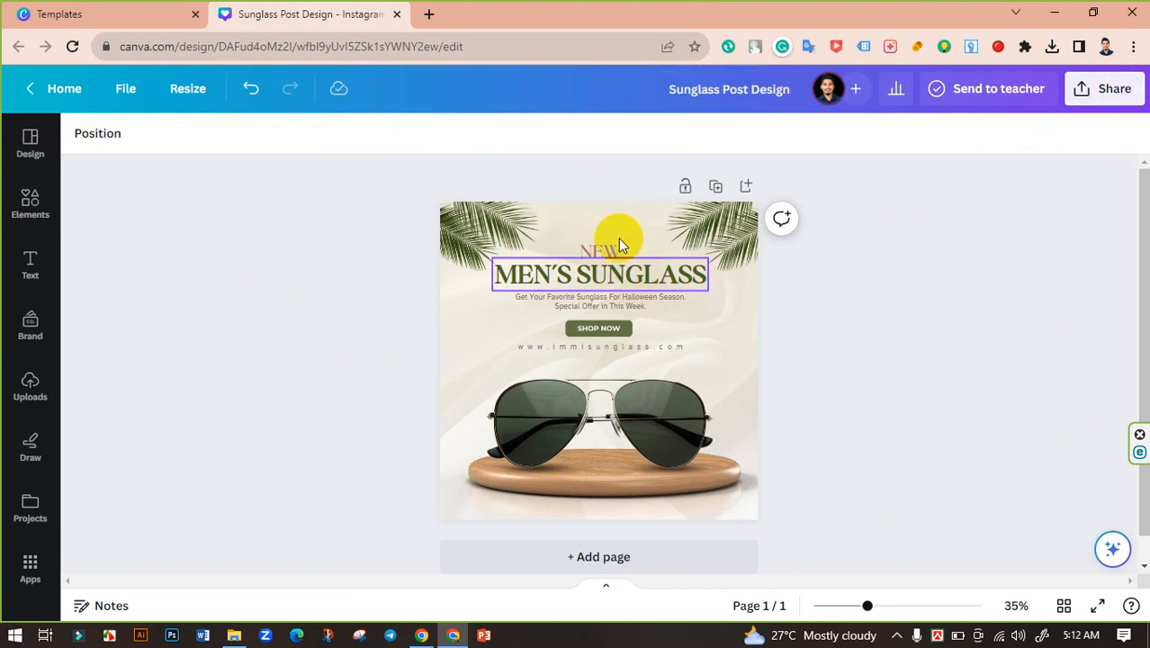
Download the design as a PNG file at 1,080 × 1,080 px.
{"action": "left_click", "coordinate": [1104, 90]}
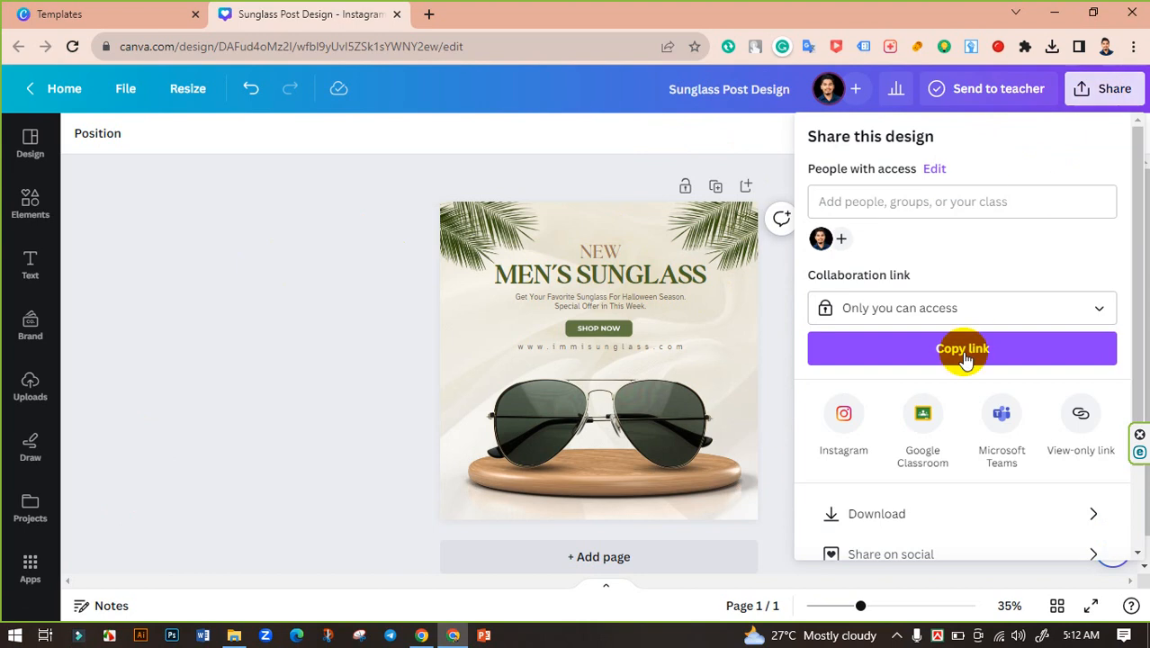
{"action": "scroll", "coordinate": [953, 387], "scroll_direction": "down", "scroll_amount": 1}
{"action": "left_click", "coordinate": [932, 429]}
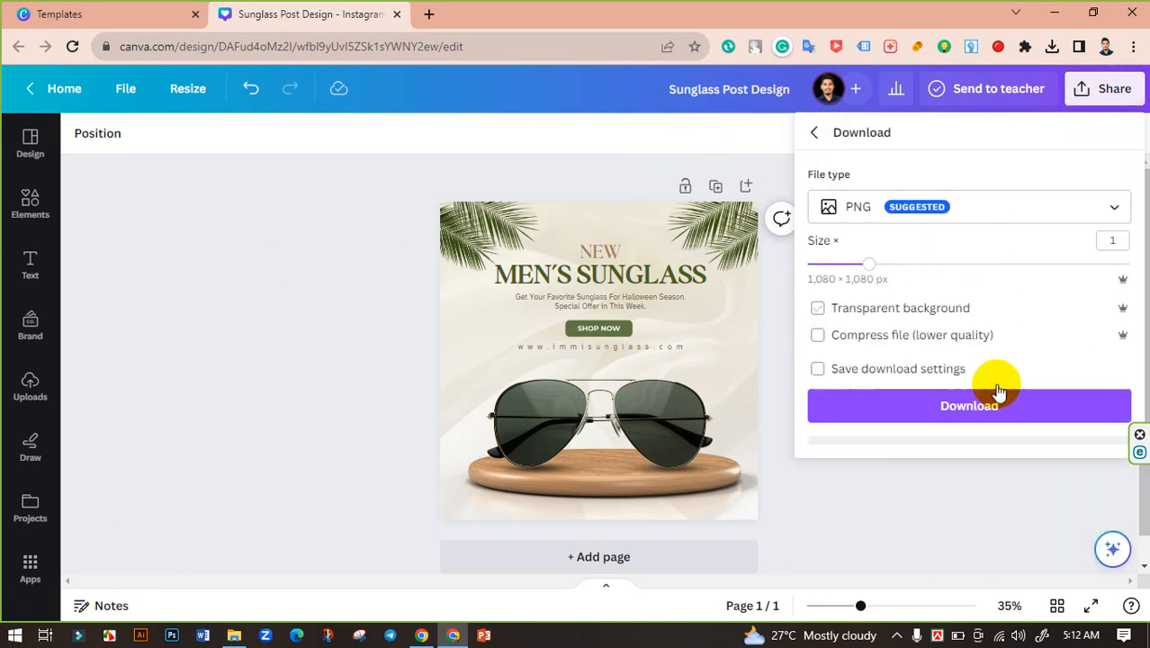
{"action": "left_click", "coordinate": [984, 405]}
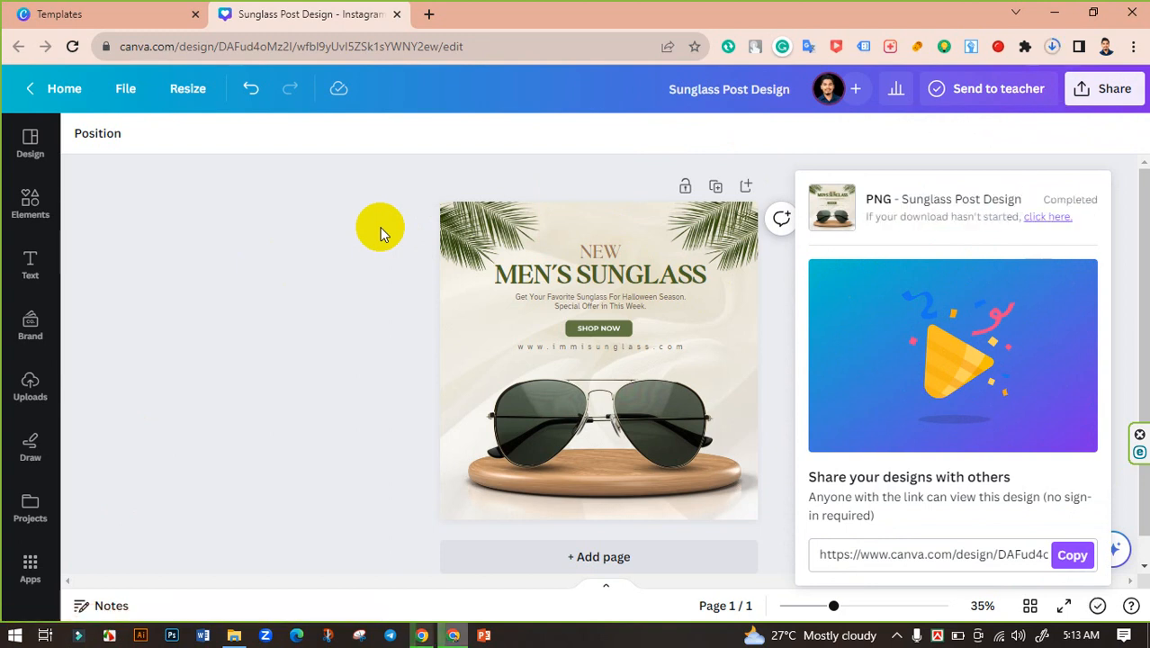
{"action": "left_click", "coordinate": [386, 221]}
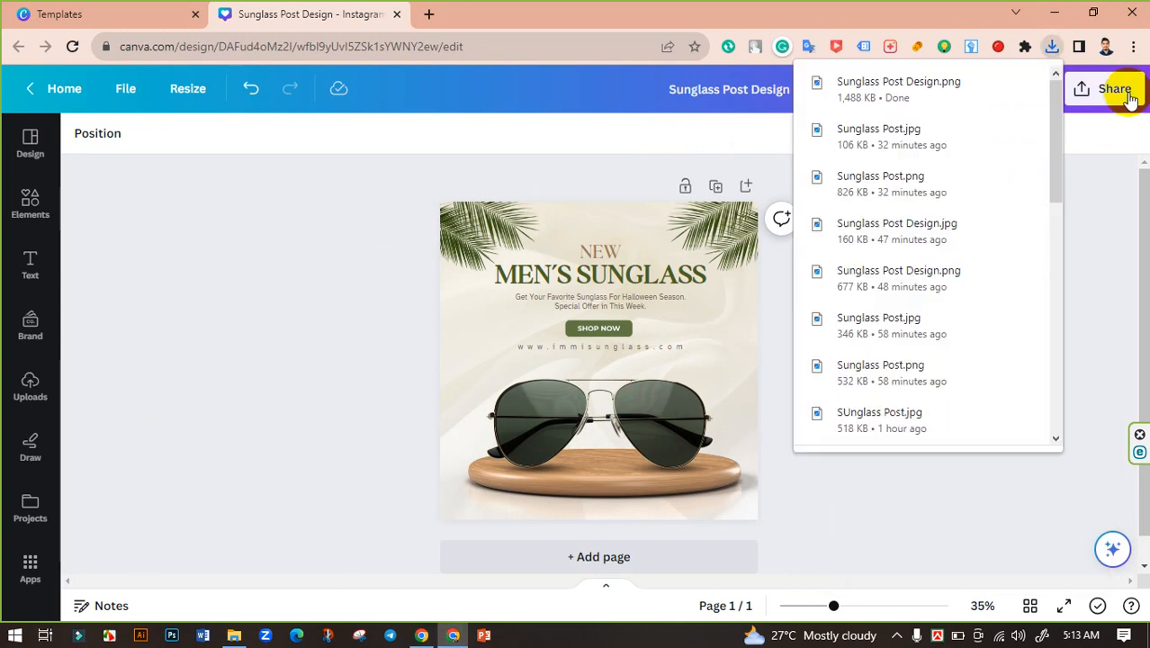
Download the design as a JPG file with size 1.875 and quality 100.
{"action": "left_click", "coordinate": [1104, 88]}
{"action": "left_click", "coordinate": [915, 517]}
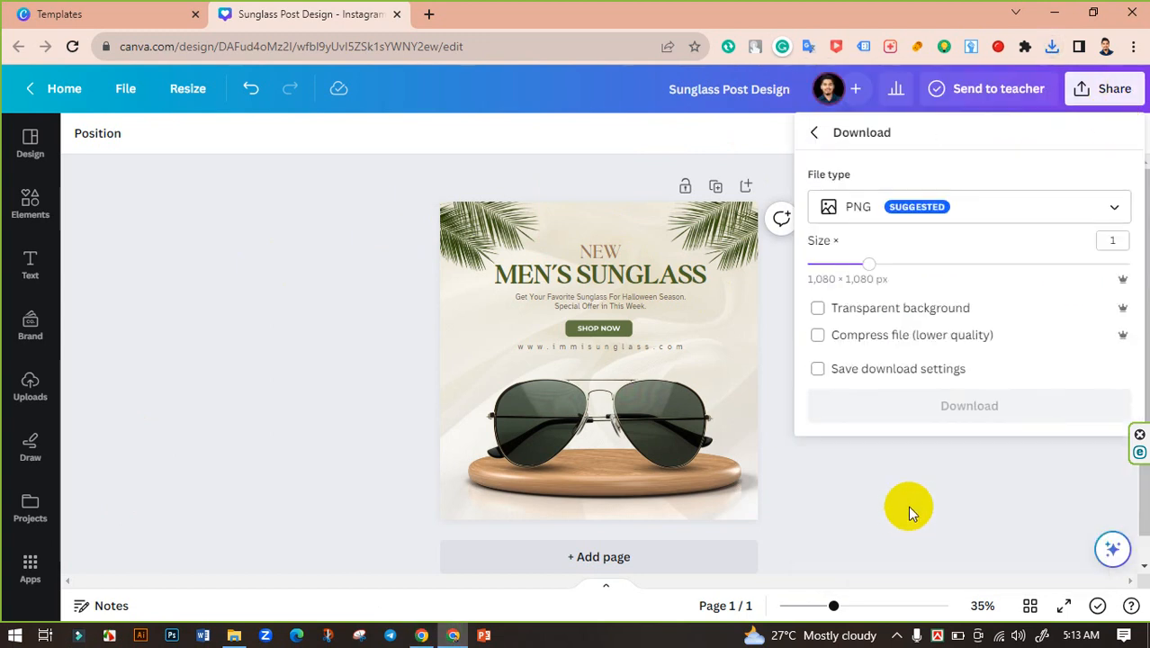
{"action": "left_click", "coordinate": [969, 206]}
{"action": "left_click", "coordinate": [867, 261]}
{"action": "left_click_drag", "start_coordinate": [867, 266], "coordinate": [976, 262]}
{"action": "left_click_drag", "start_coordinate": [1065, 328], "coordinate": [1129, 328]}
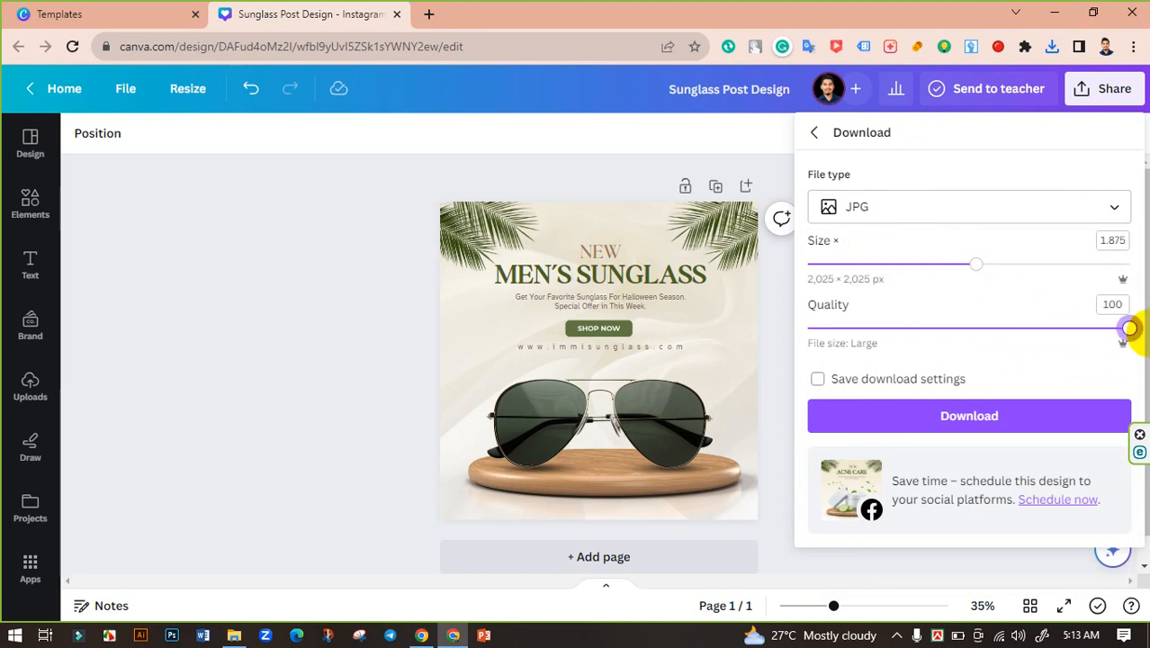
{"action": "left_click", "coordinate": [1015, 423]}
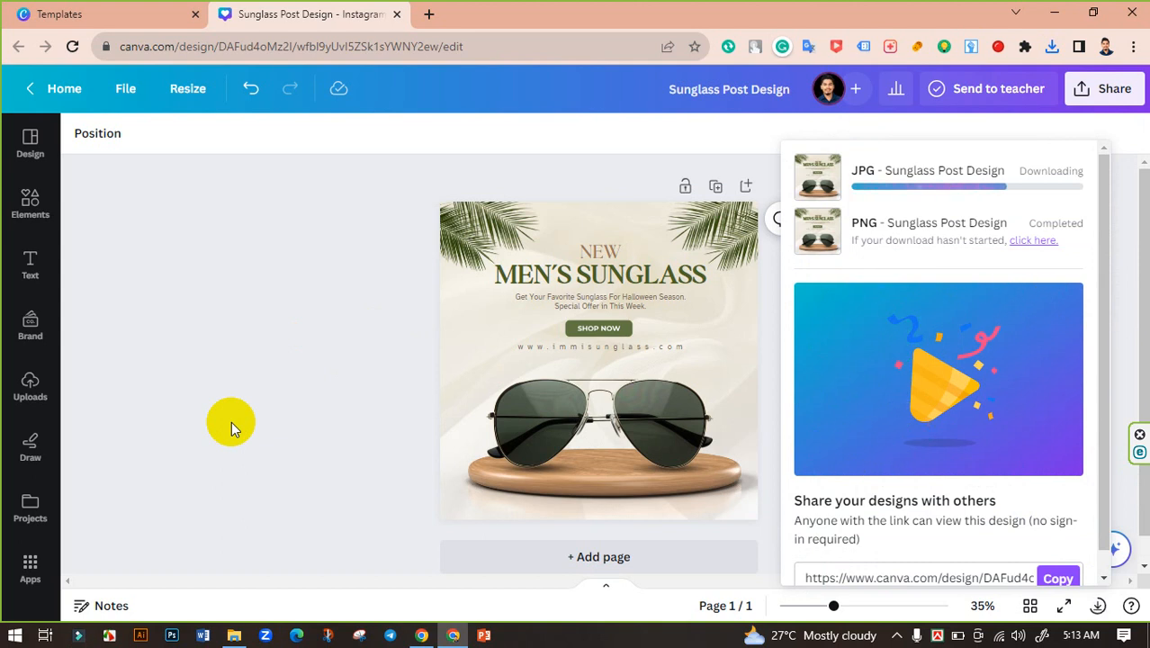
{"action": "left_click", "coordinate": [257, 308]}
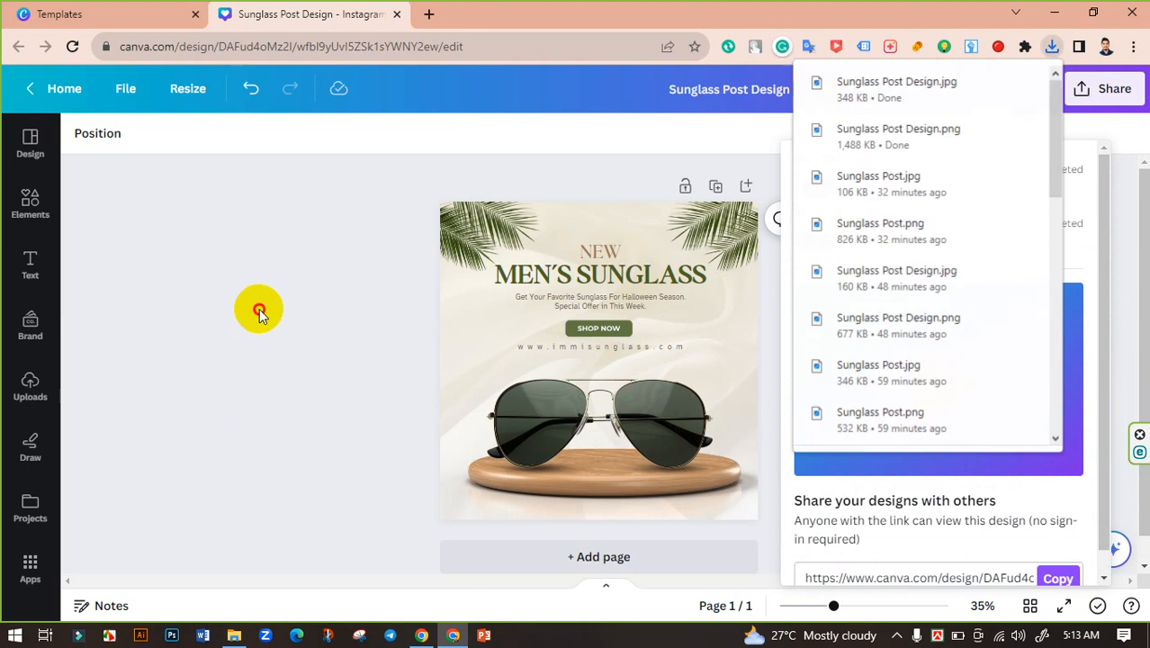
Switch to File Explorer's Downloads folder to examine Sunglass Post Design.png up close, and return to the Canva design.
{"action": "left_click", "coordinate": [234, 636]}
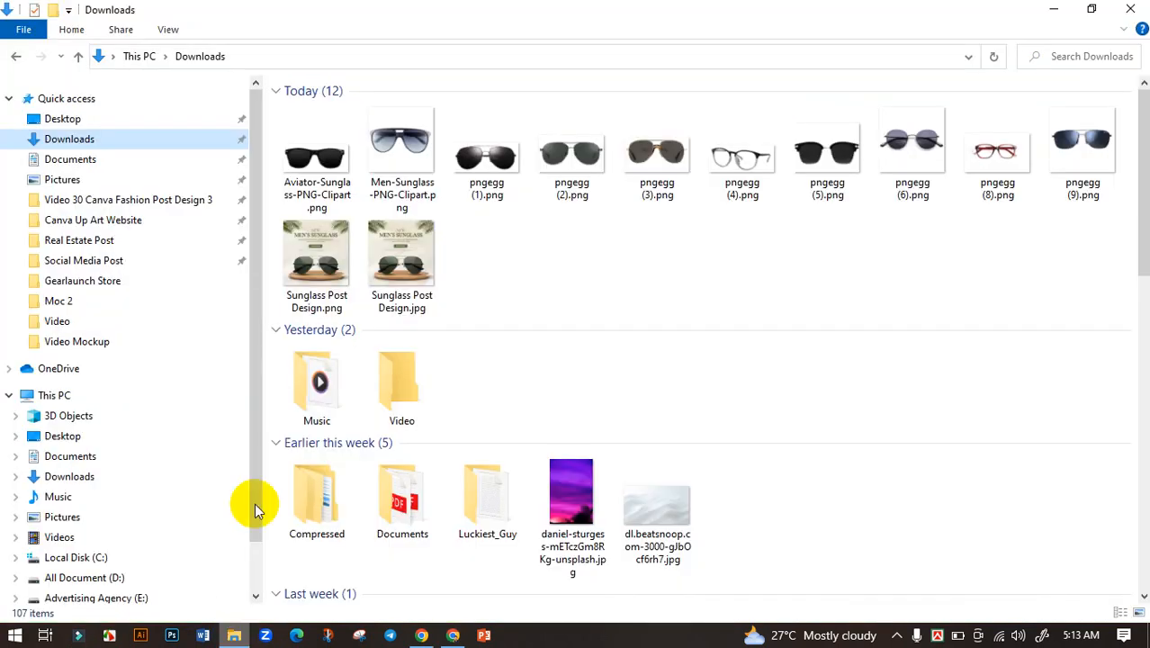
{"action": "left_click", "coordinate": [399, 275]}
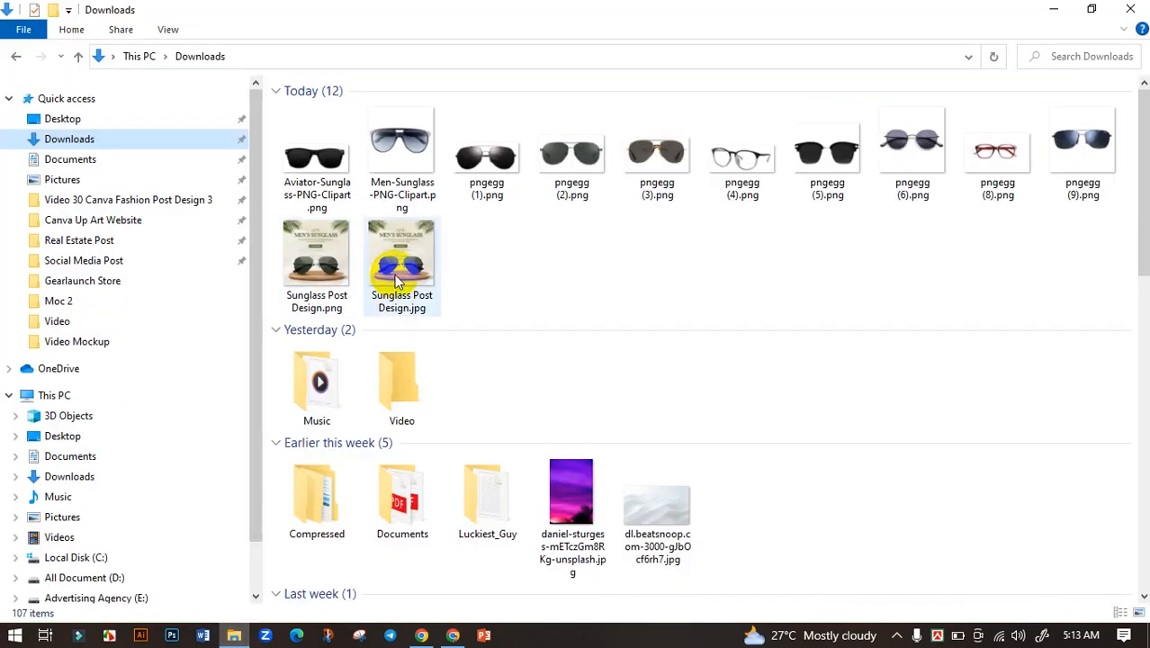
{"action": "double_click", "coordinate": [343, 274]}
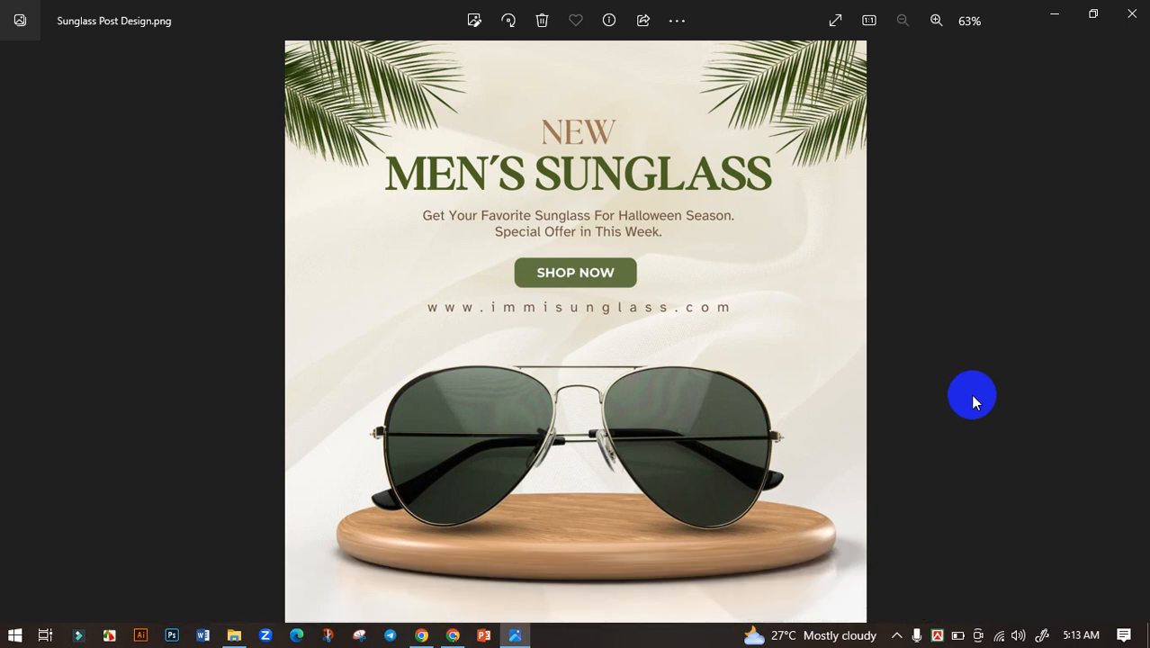
{"action": "double_click", "coordinate": [584, 393]}
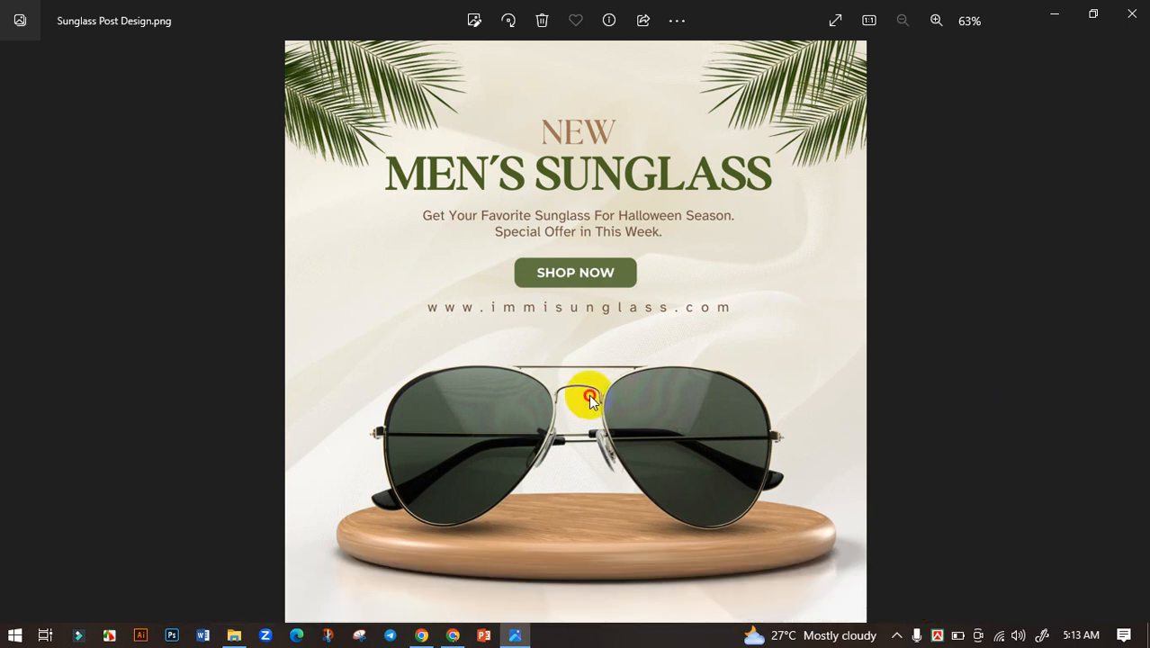
{"action": "double_click", "coordinate": [611, 313]}
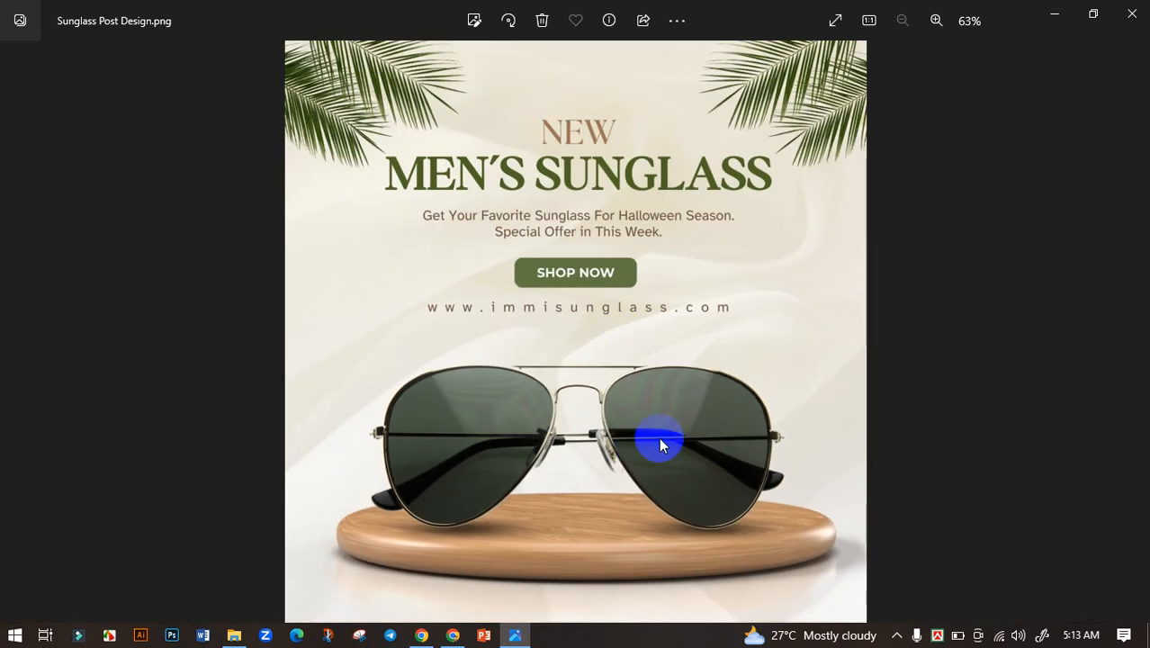
{"action": "left_click", "coordinate": [1131, 8]}
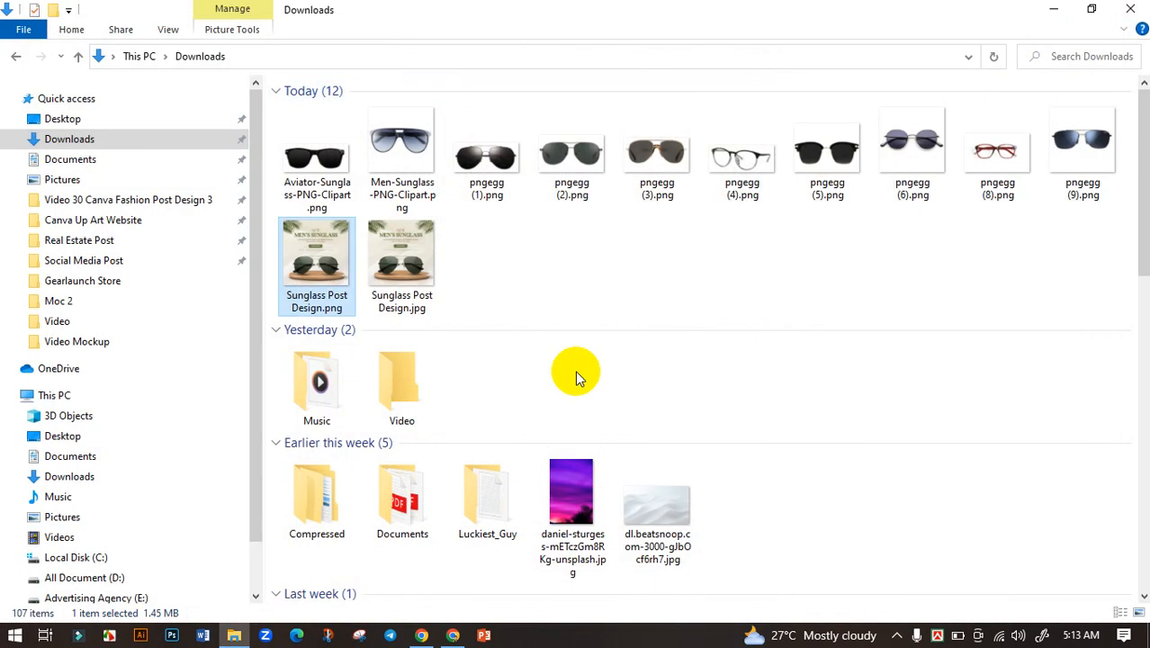
{"action": "left_click", "coordinate": [454, 635]}
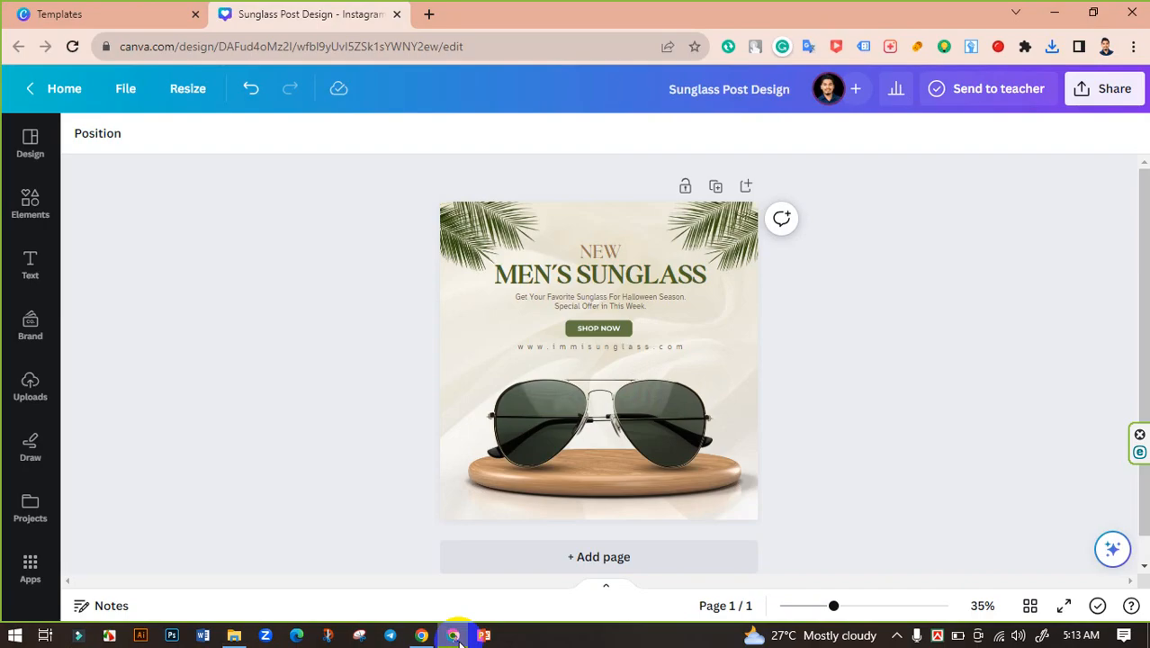